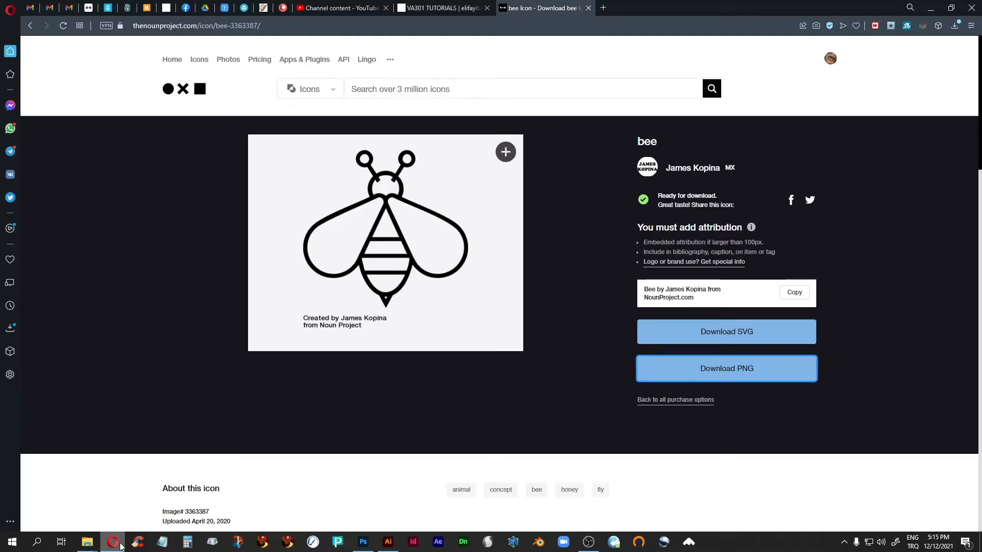
Switch to the LABELS folder in Google Drive and preview the beer label set 14009.jpg
left_click(205, 9)
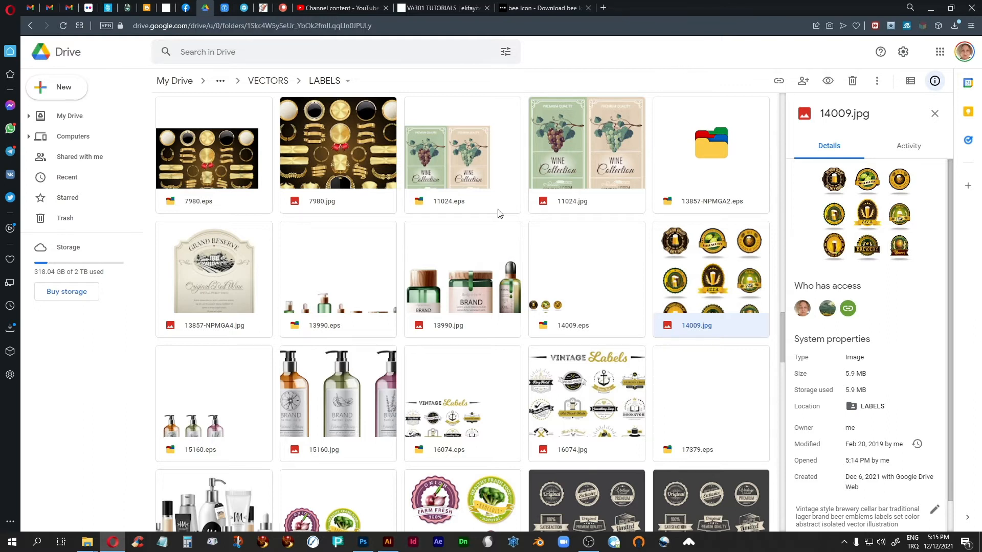
double_click(739, 258)
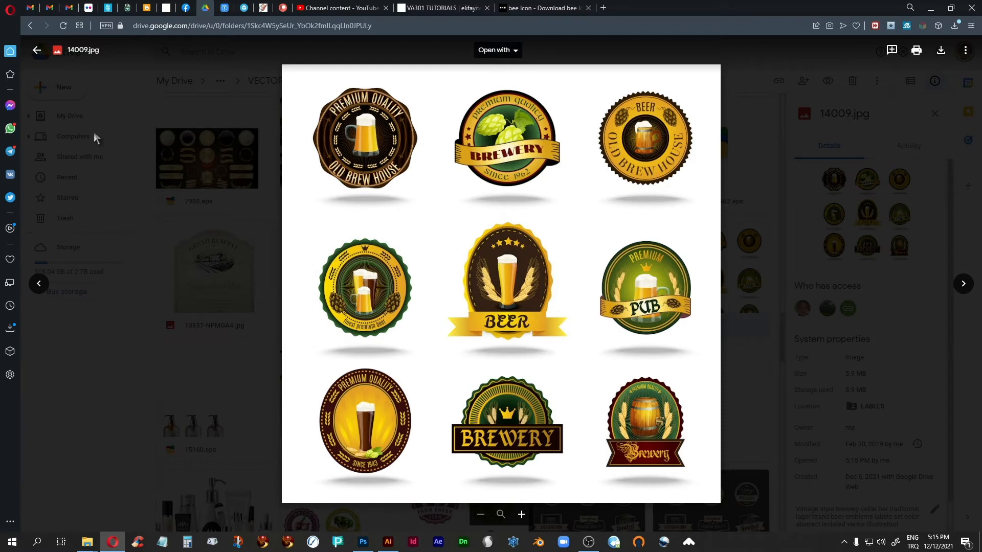
left_click(37, 50)
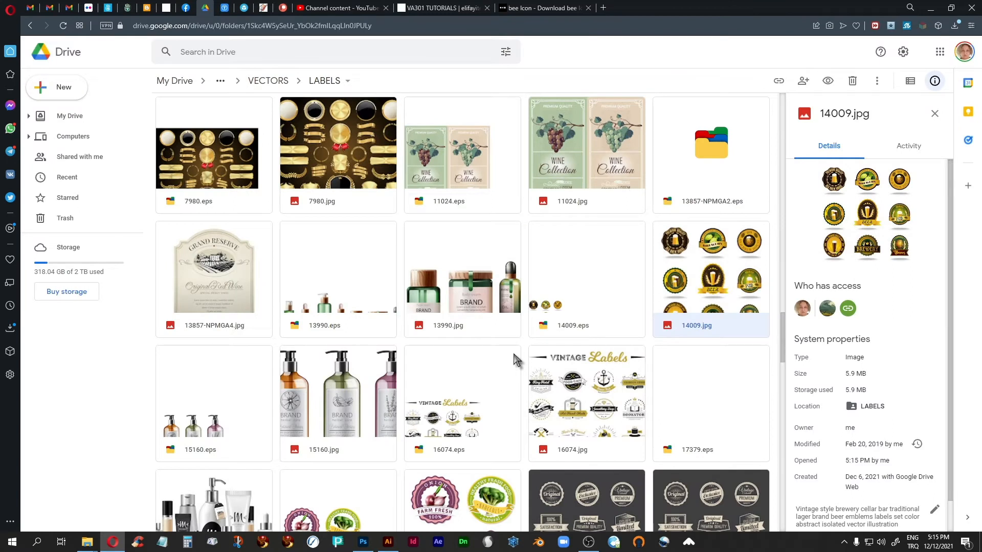
Preview the farm-fresh vegetable label set 17552.jpg, then return to the folder
scroll(512, 348, "down", 2)
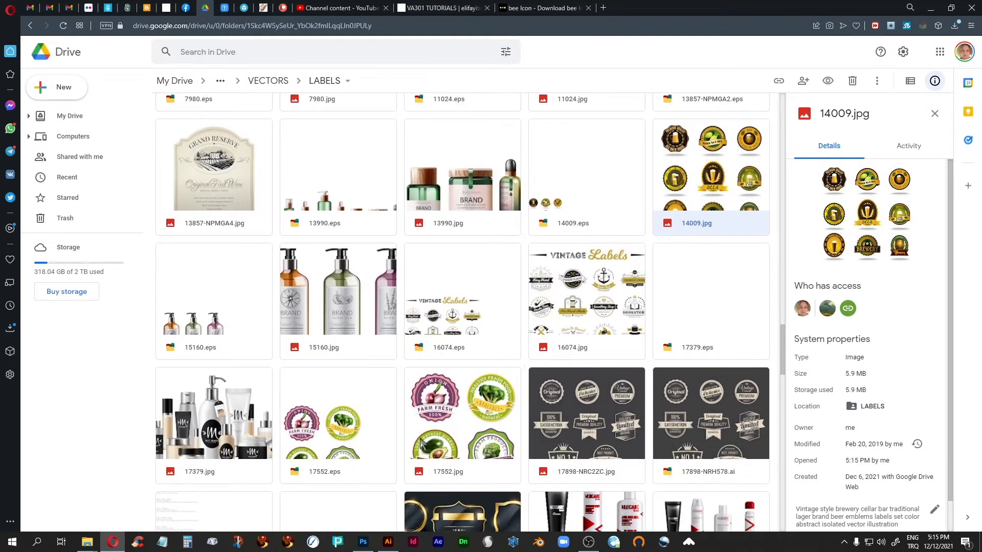
double_click(467, 413)
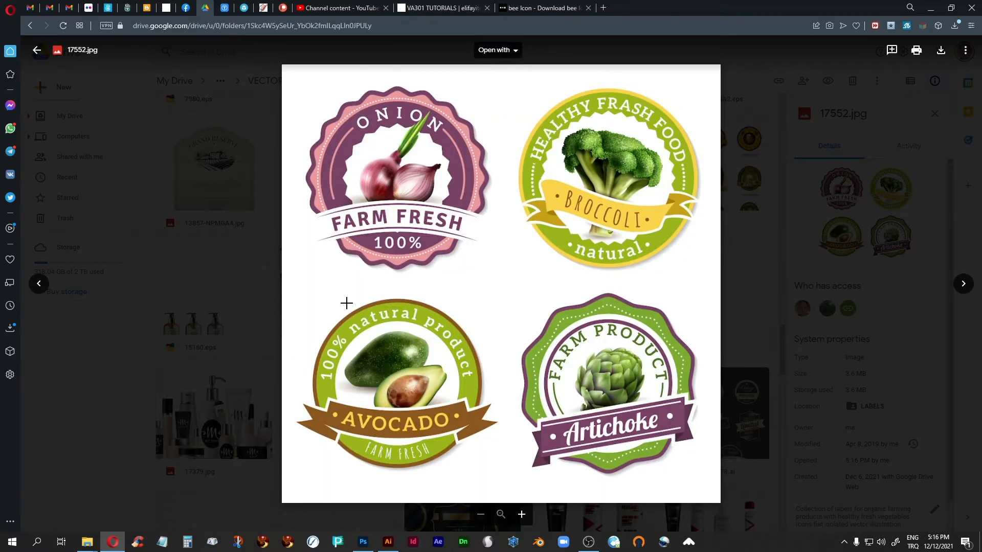
left_click(36, 50)
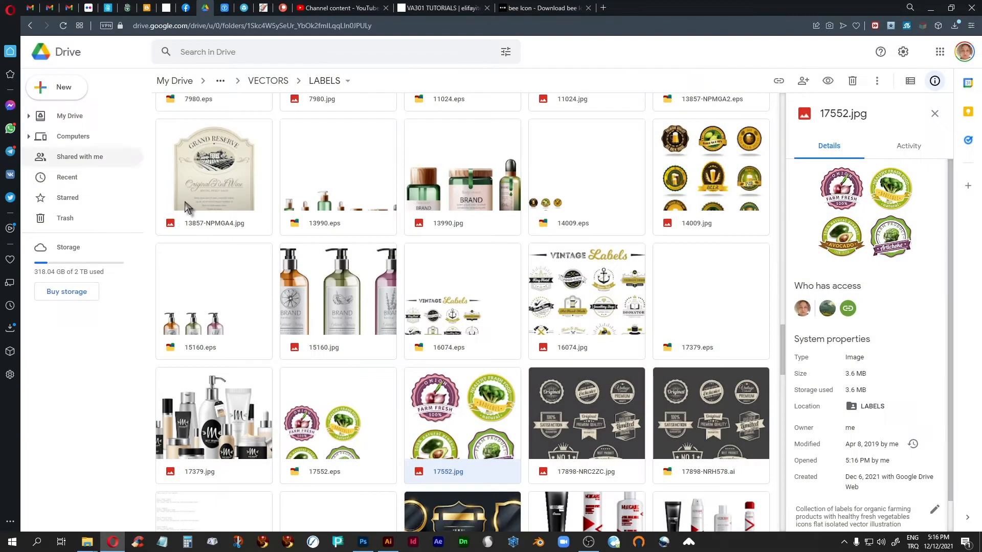
Find the juice label set 56532-O8PHN1-744.jpg further down the folder, preview it and close the preview
scroll(435, 299, "down", 3)
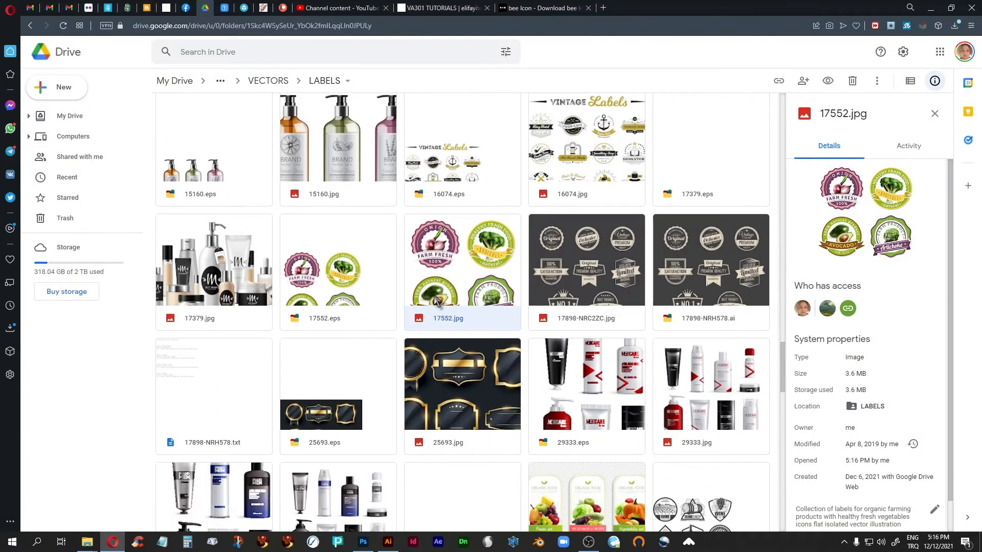
scroll(435, 300, "down", 5)
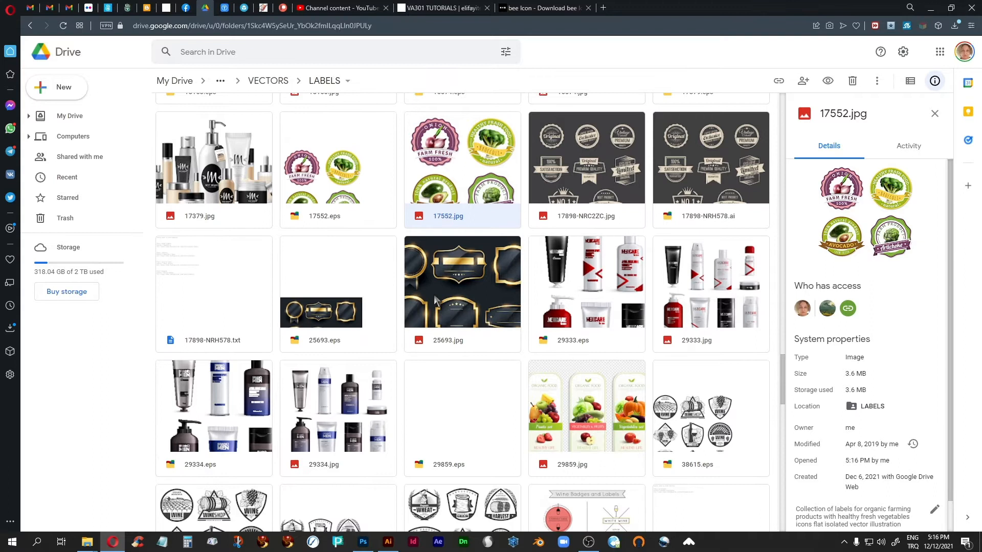
scroll(435, 300, "down", 1)
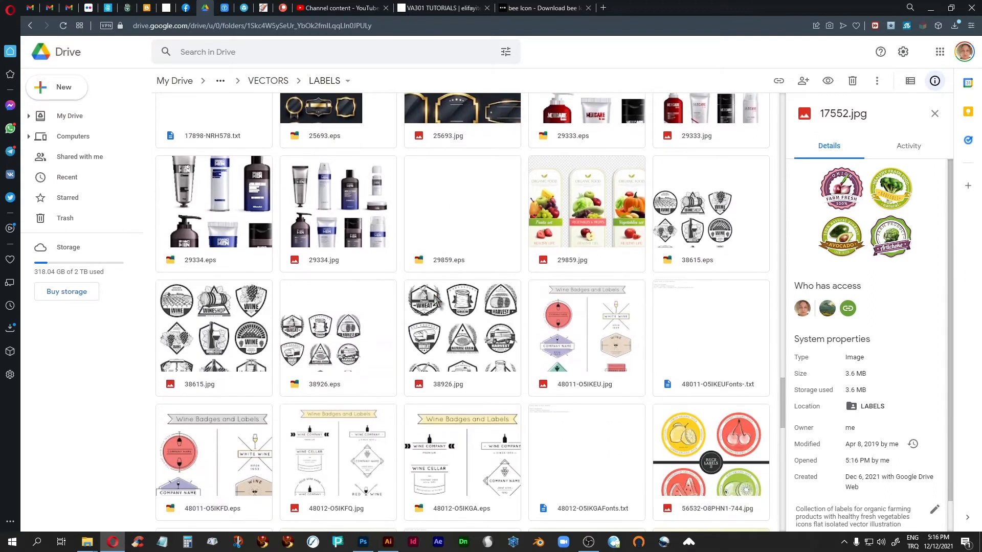
scroll(435, 300, "down", 3)
double_click(706, 281)
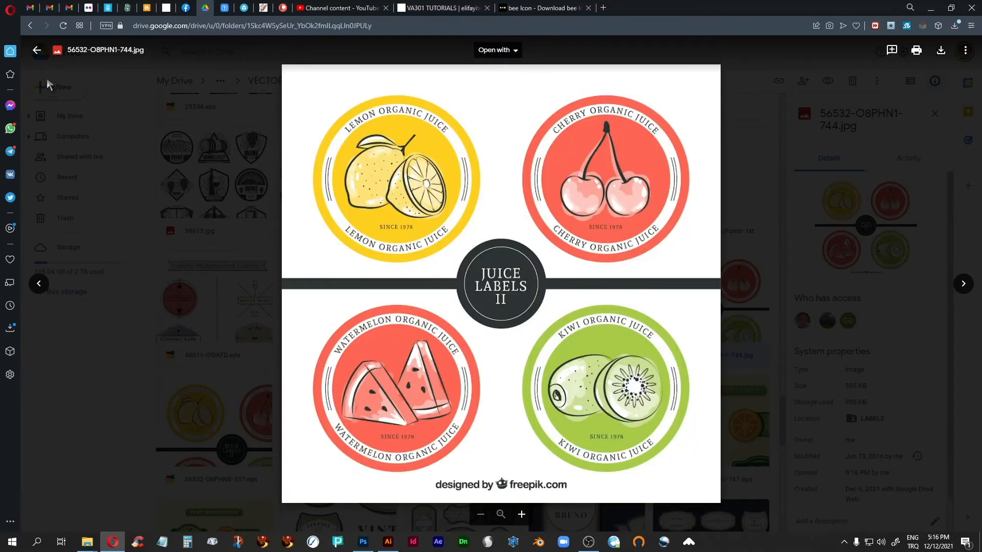
left_click(37, 50)
Find the wine label collection 72620-OE9JBR-46.jpg, preview it and return to the folder
scroll(485, 332, "down", 6)
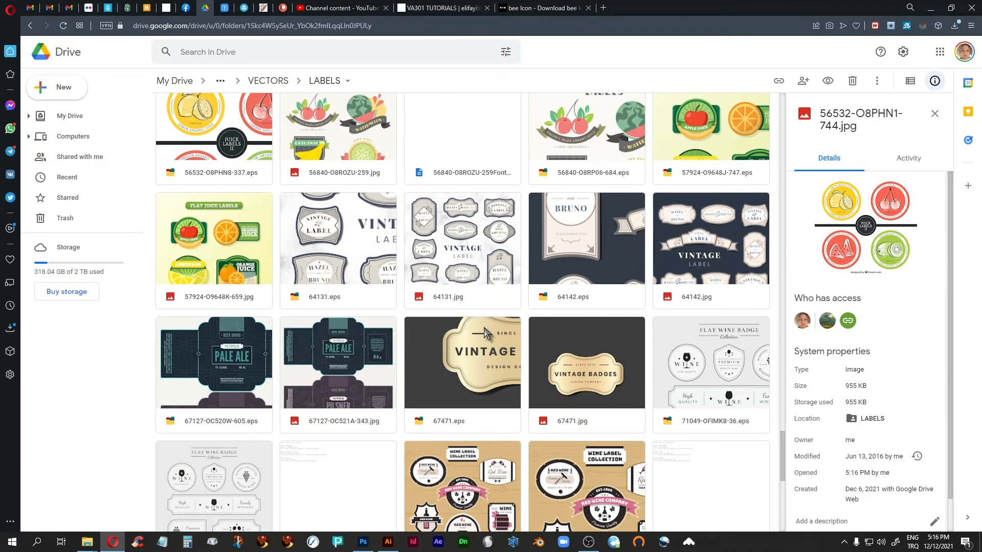
scroll(485, 333, "down", 2)
scroll(485, 333, "down", 2)
double_click(463, 292)
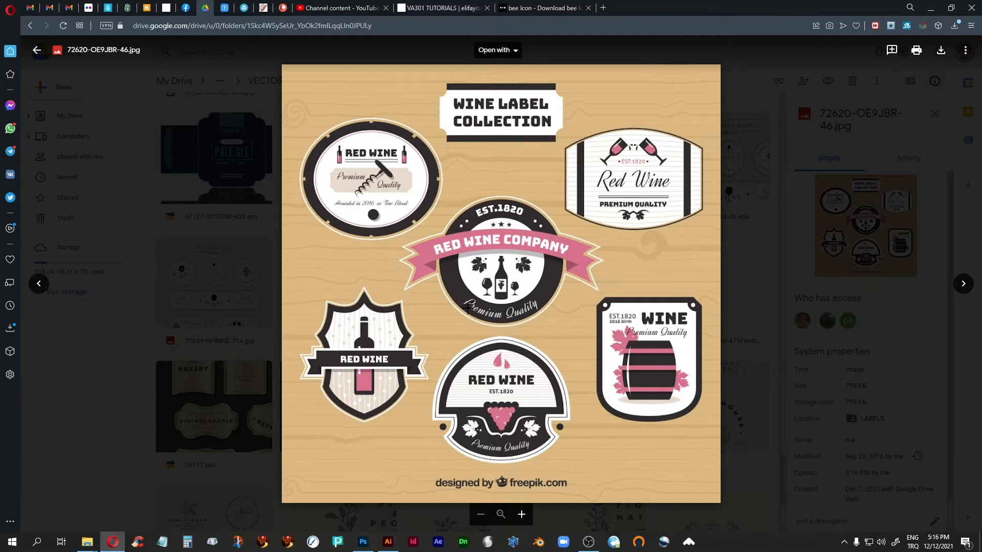
left_click(37, 50)
Find the round fruit juice badges in 115094-OOPNFL-866.jpg, preview them and close the preview
scroll(450, 353, "down", 6)
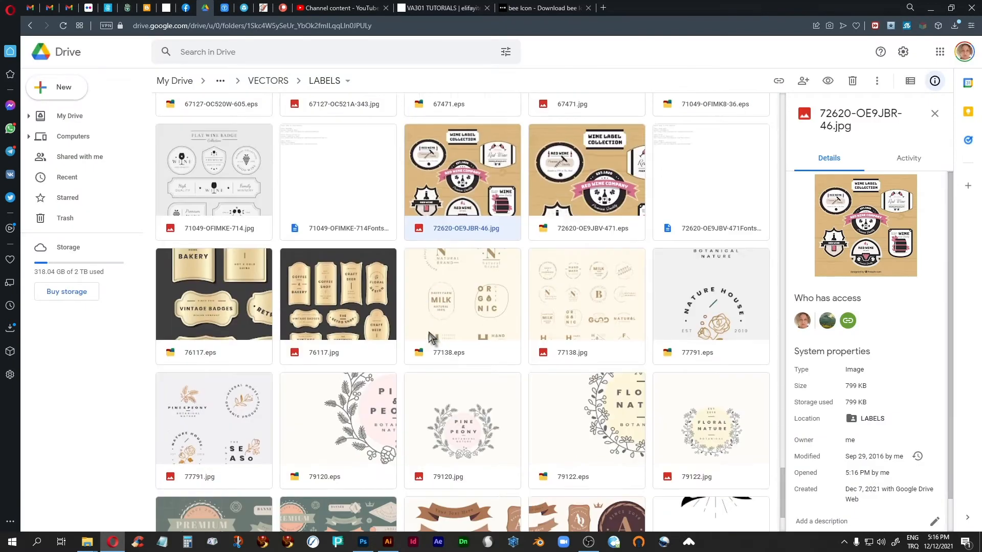
scroll(429, 333, "down", 7)
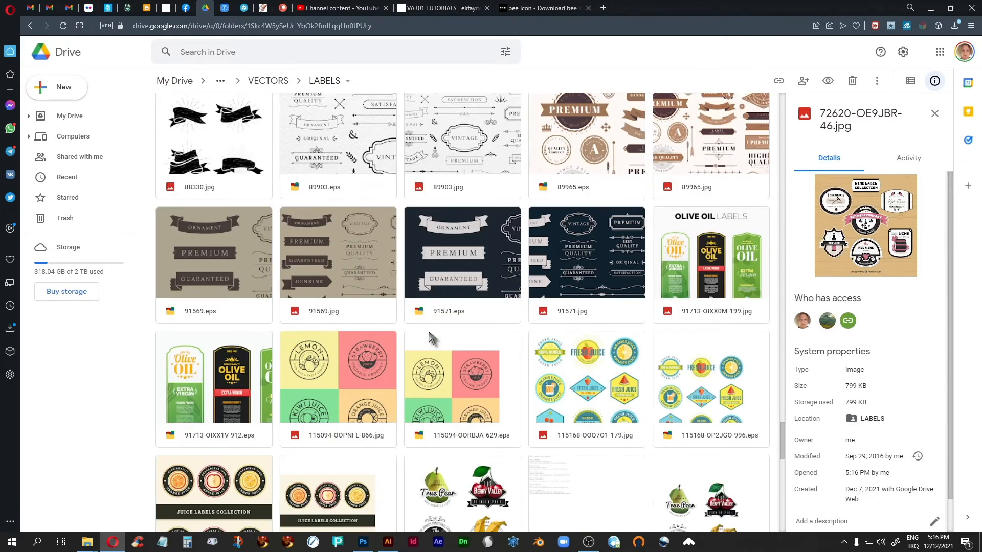
scroll(430, 337, "down", 1)
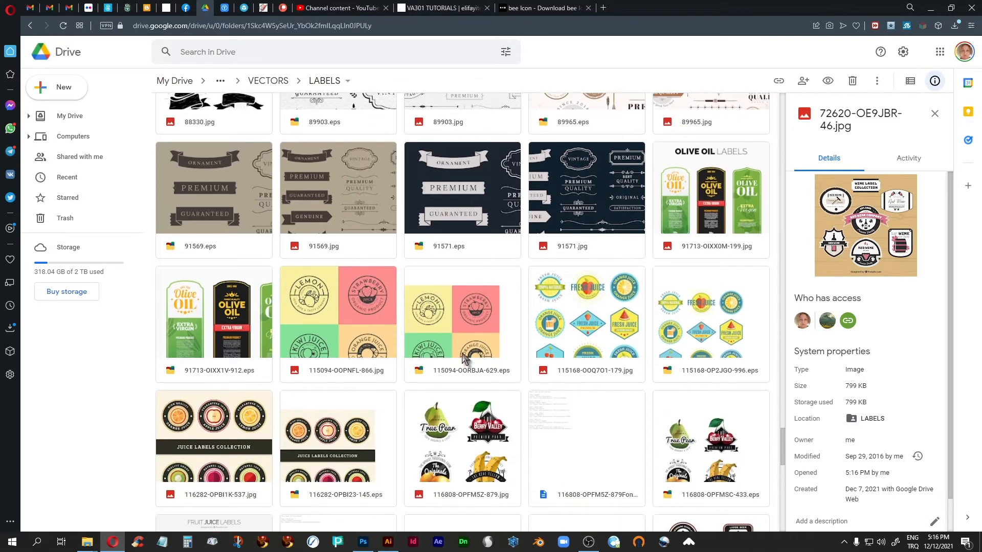
double_click(356, 304)
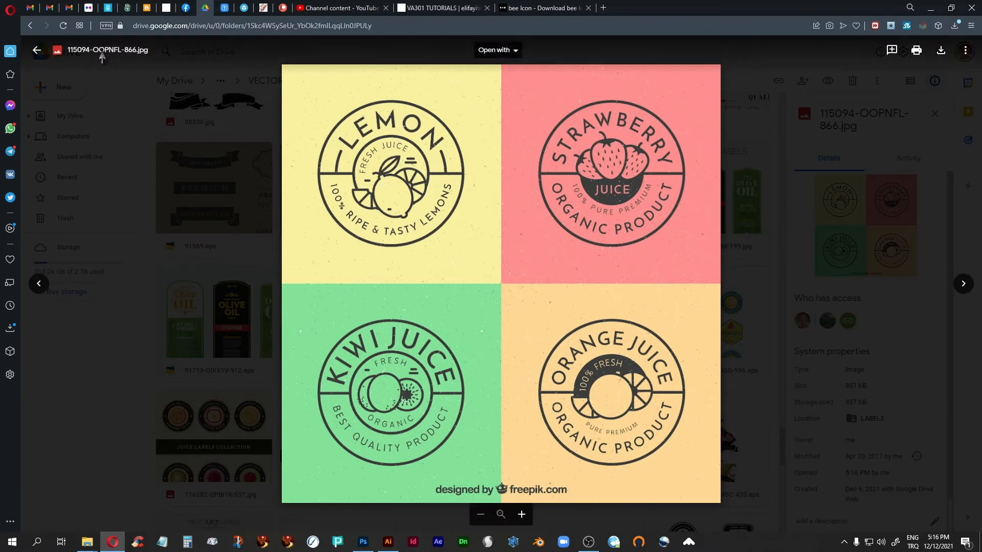
left_click(37, 50)
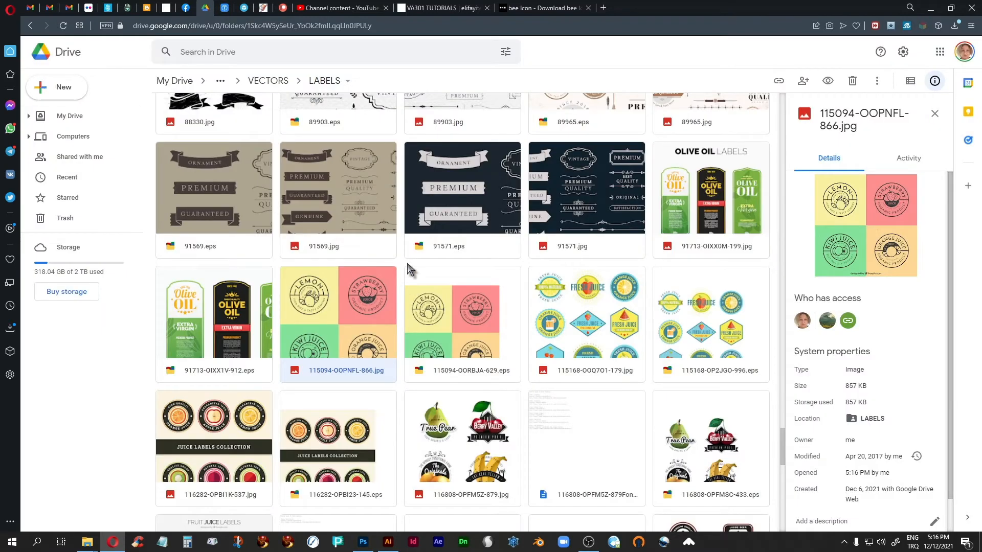
Look over the remaining label thumbnails in the LABELS folder, going back to the earlier files
scroll(409, 271, "down", 5)
scroll(409, 270, "down", 5)
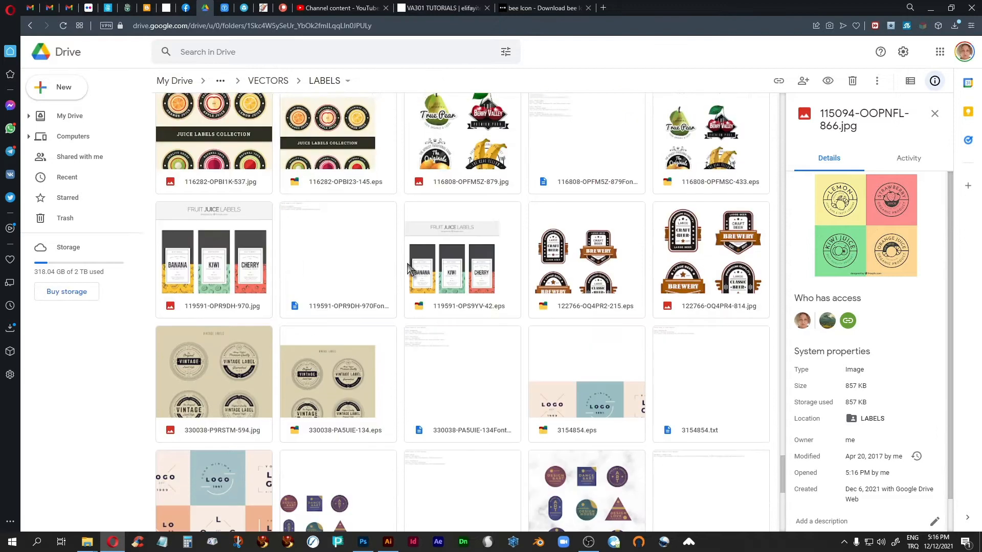
scroll(409, 269, "down", 20)
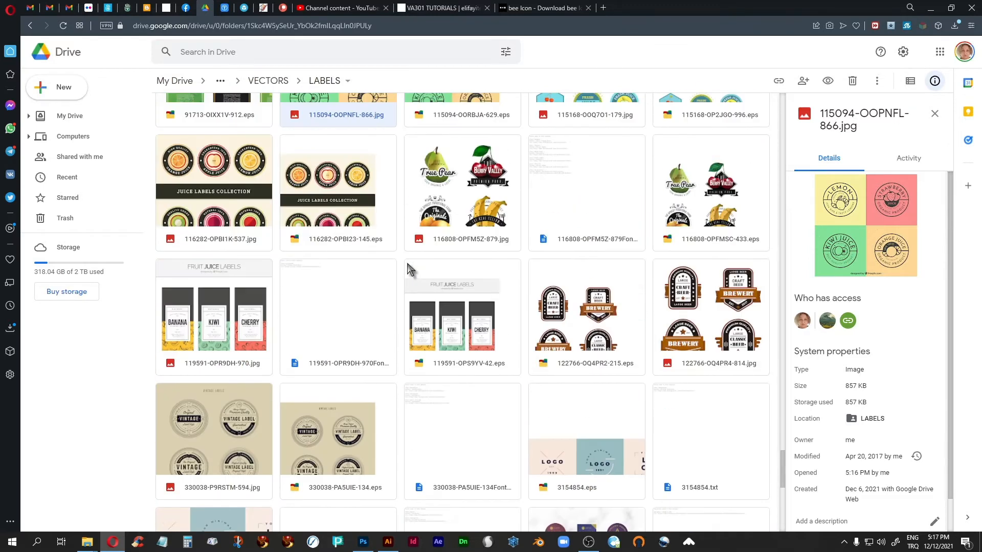
scroll(408, 266, "up", 15)
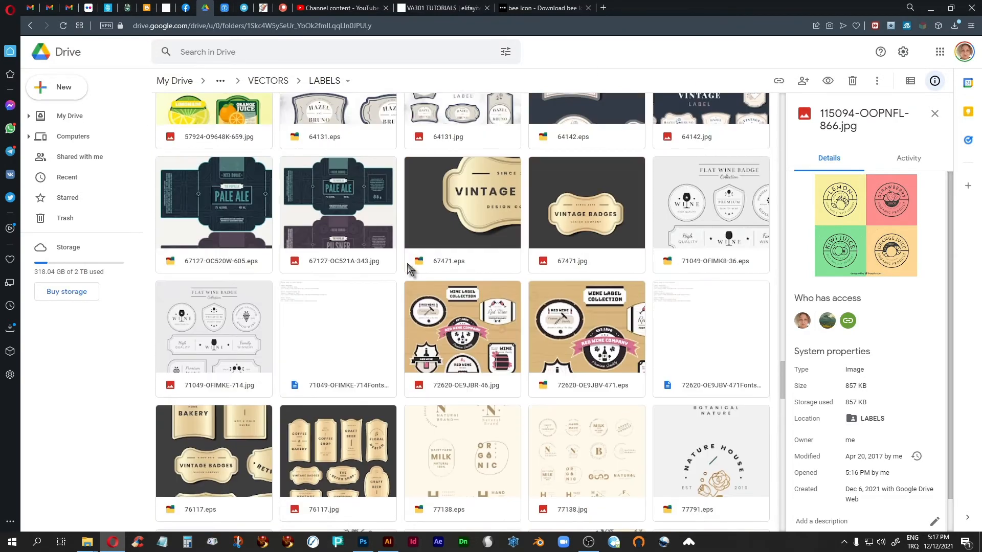
scroll(408, 266, "up", 9)
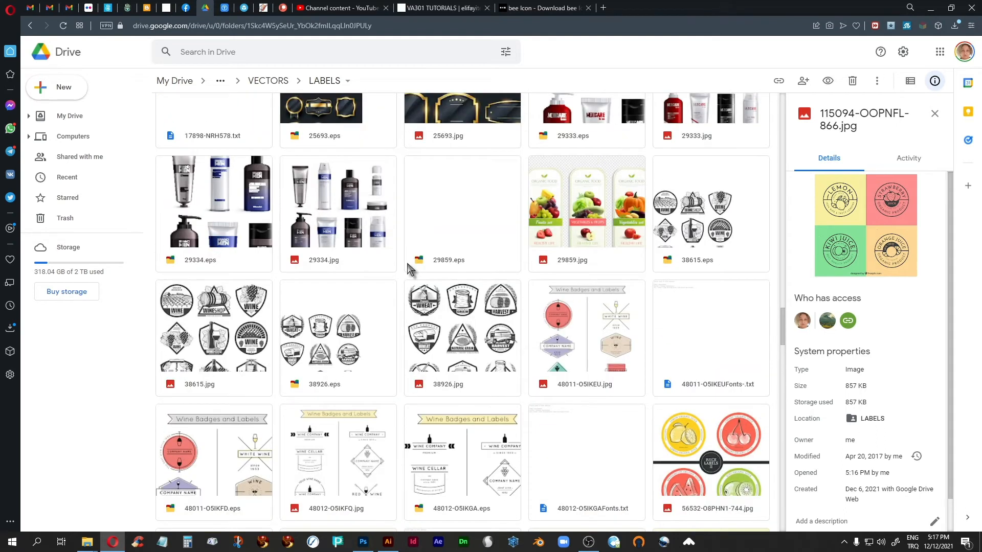
scroll(408, 266, "up", 6)
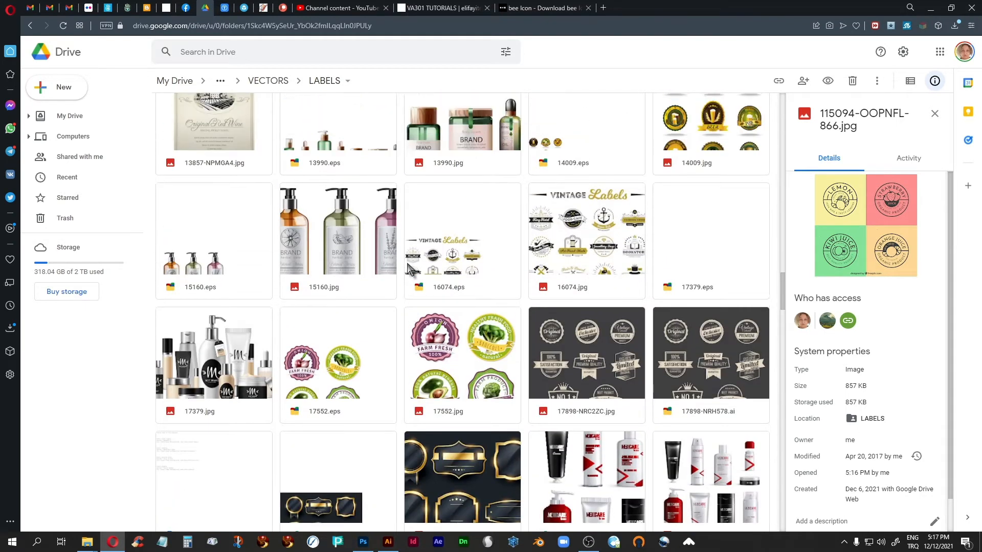
scroll(408, 268, "up", 2)
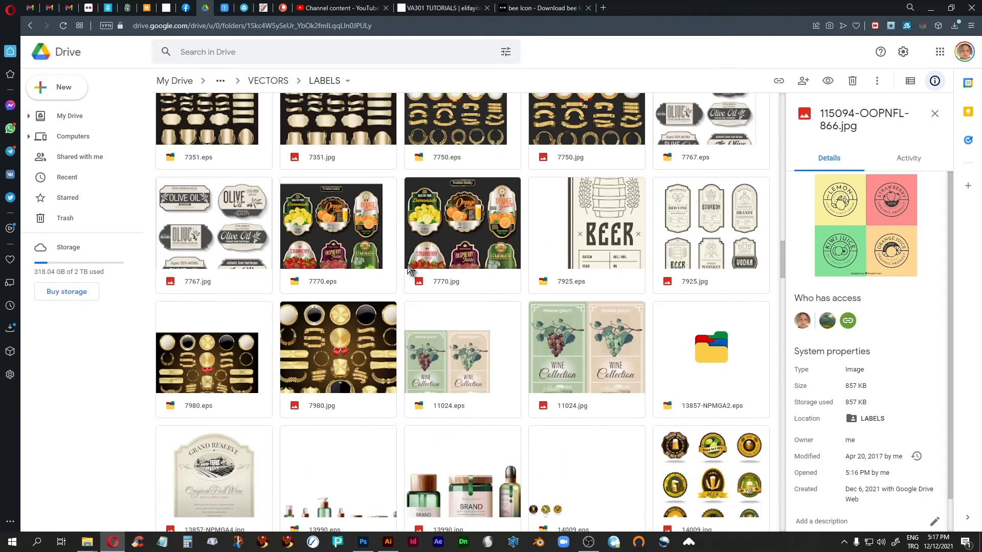
Switch to Photoshop and return the tekir-bal-135.psd honey jar mockup to its Open history state
left_click(362, 543)
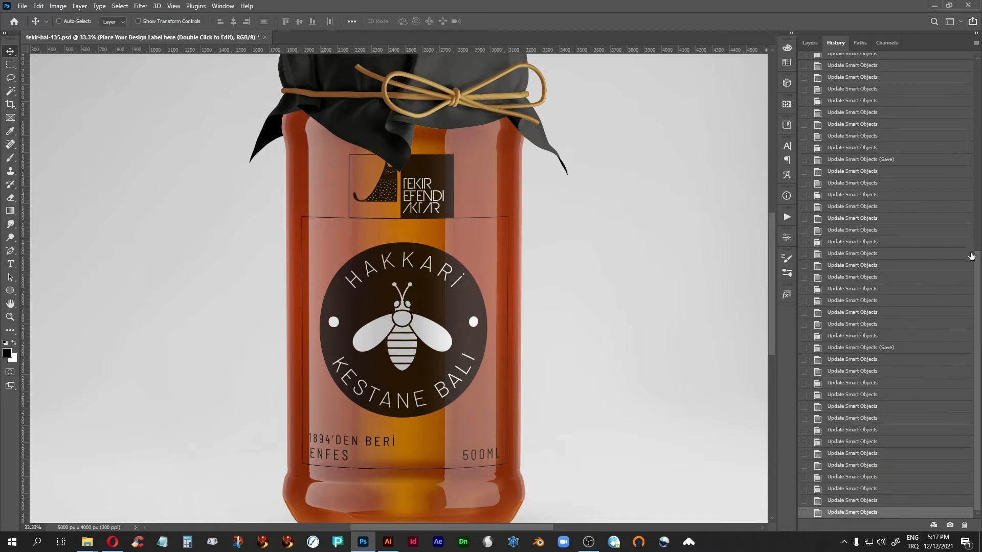
left_click_drag(976, 271, 977, 81)
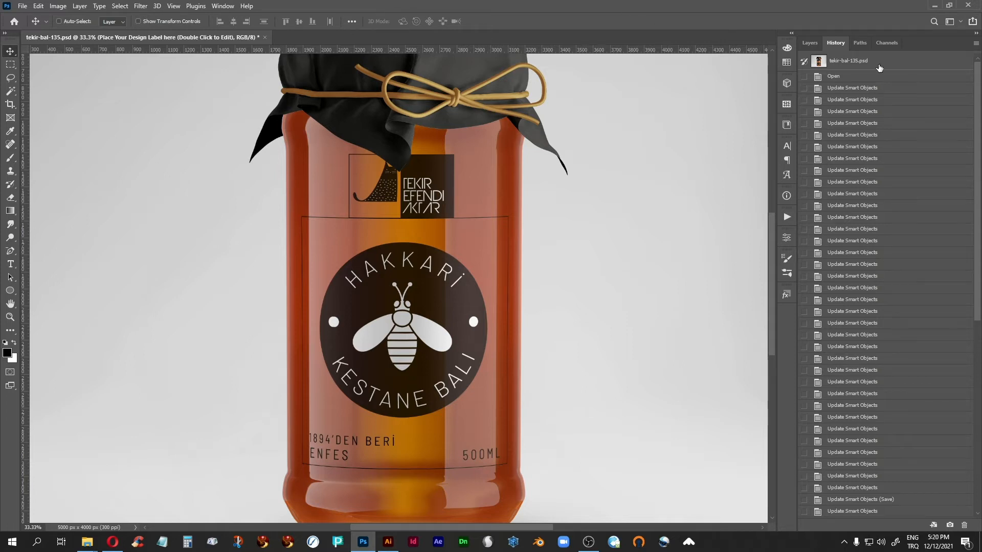
left_click(831, 78)
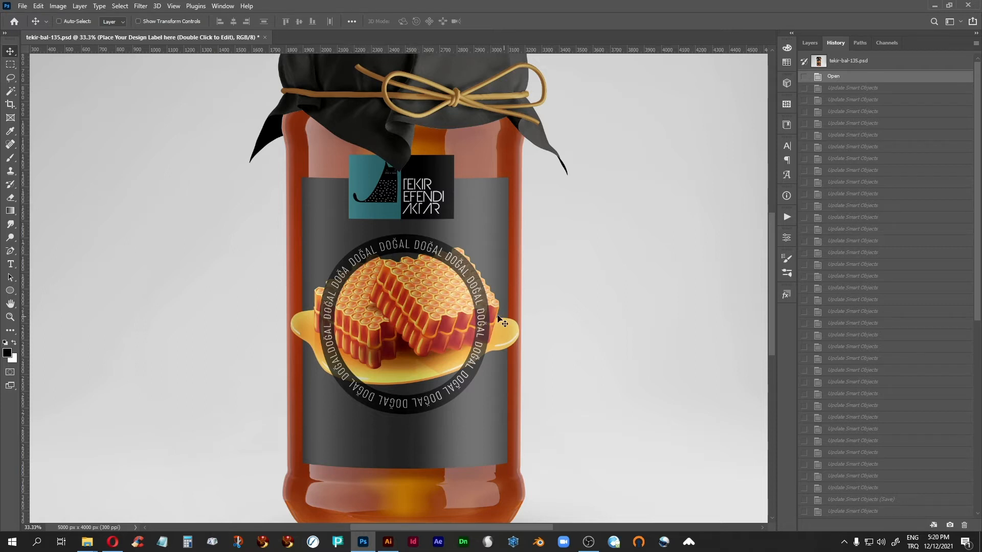
Compare the jar label's Open state with its first Update Smart Objects state, ending on the latter
left_click(852, 89)
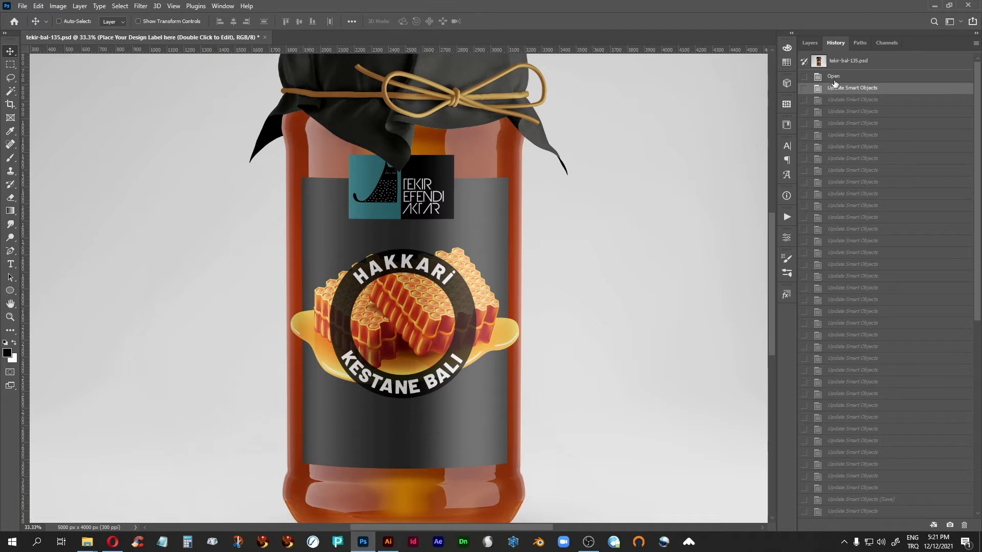
left_click(836, 76)
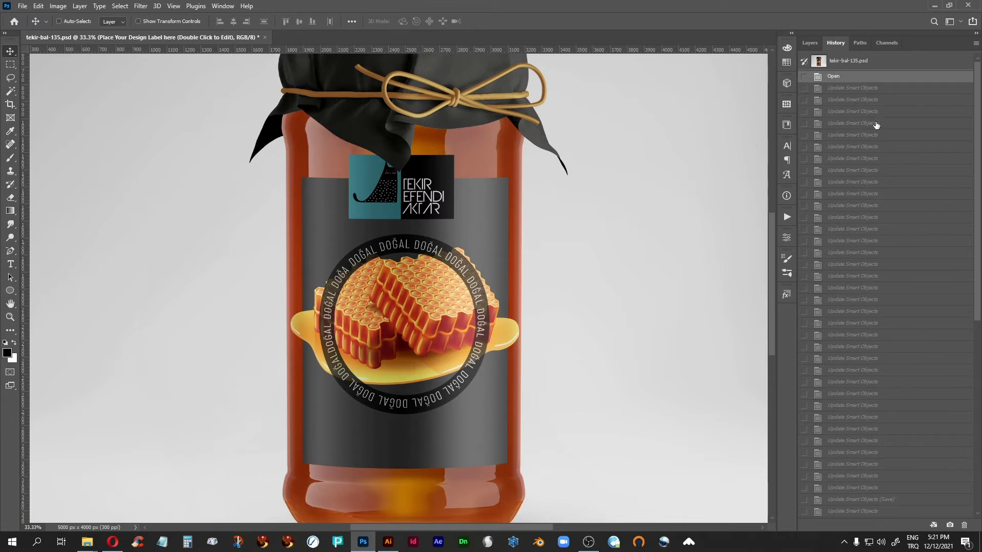
left_click(841, 88)
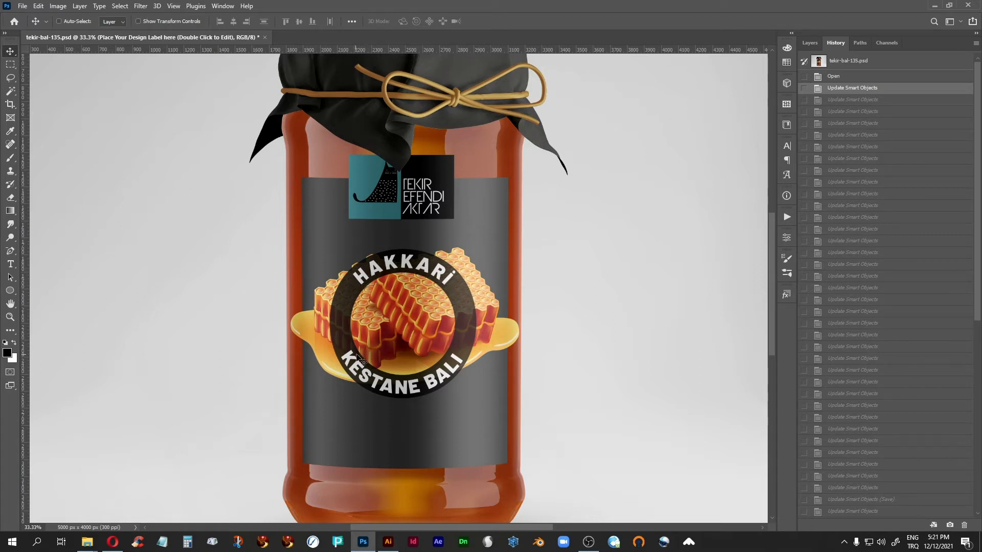
left_click(841, 77)
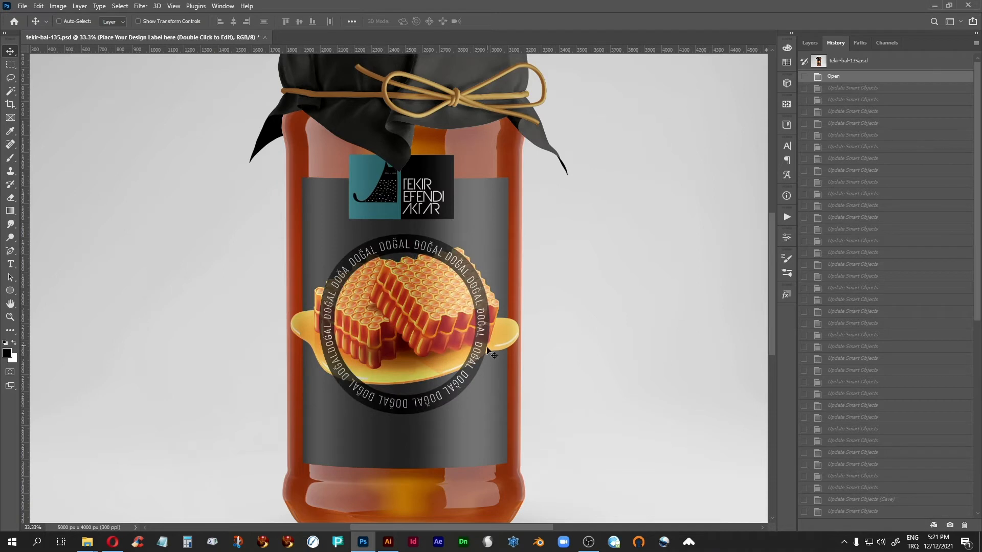
left_click(847, 88)
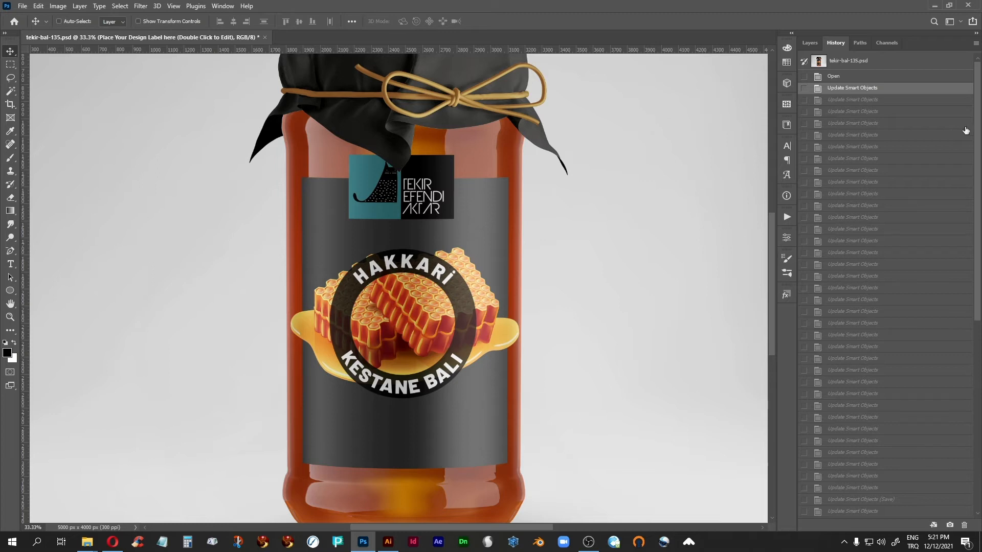
Step through the second to fifth Update Smart Objects history states to examine the round label's revisions
left_click(865, 100)
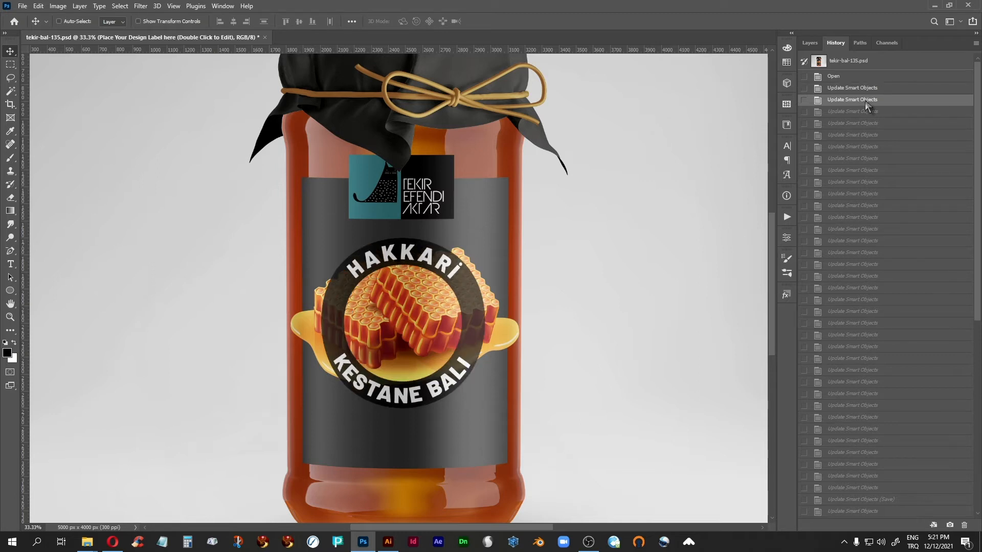
left_click(854, 115)
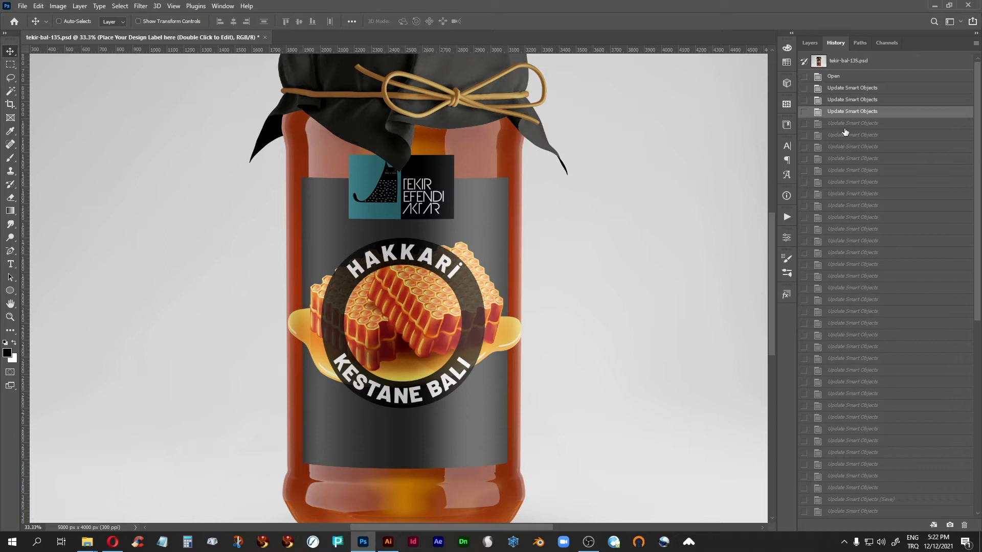
left_click(845, 125)
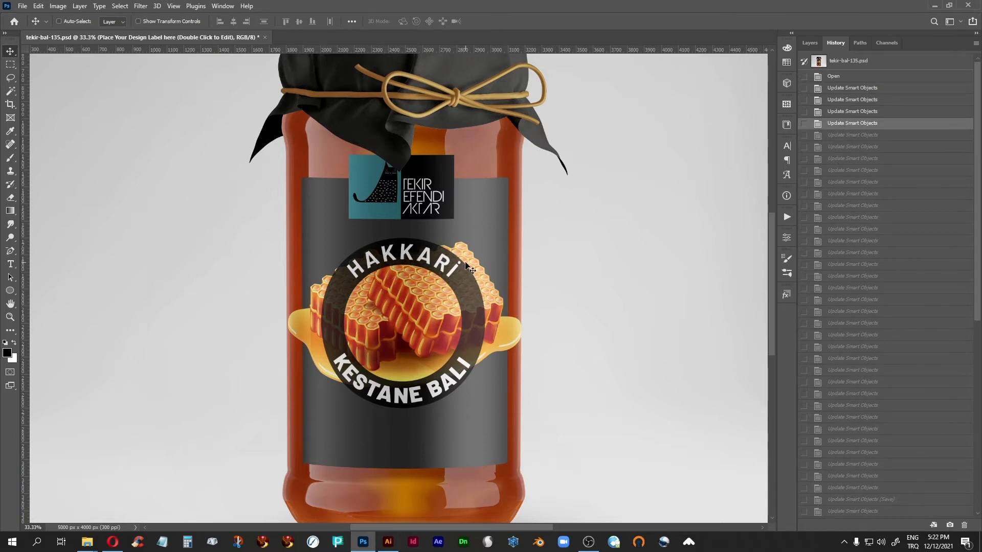
left_click(846, 136)
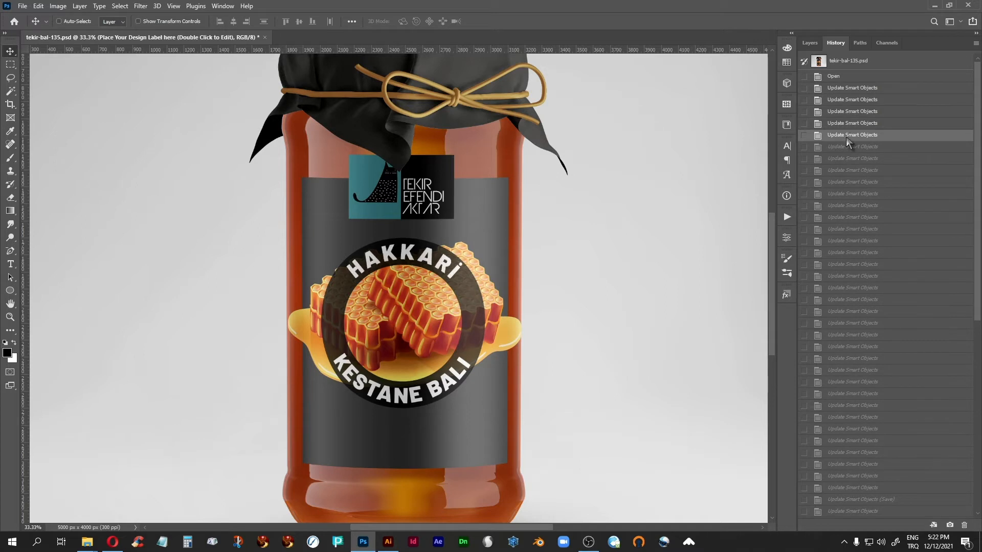
Compare the sixth and seventh Update Smart Objects history states of the round label, ending on the seventh
left_click(851, 149)
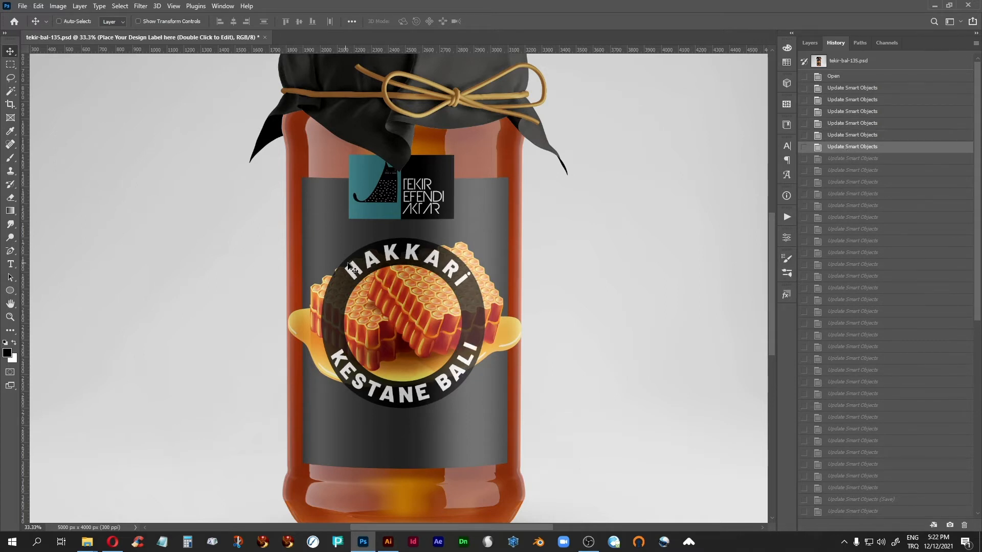
left_click(857, 160)
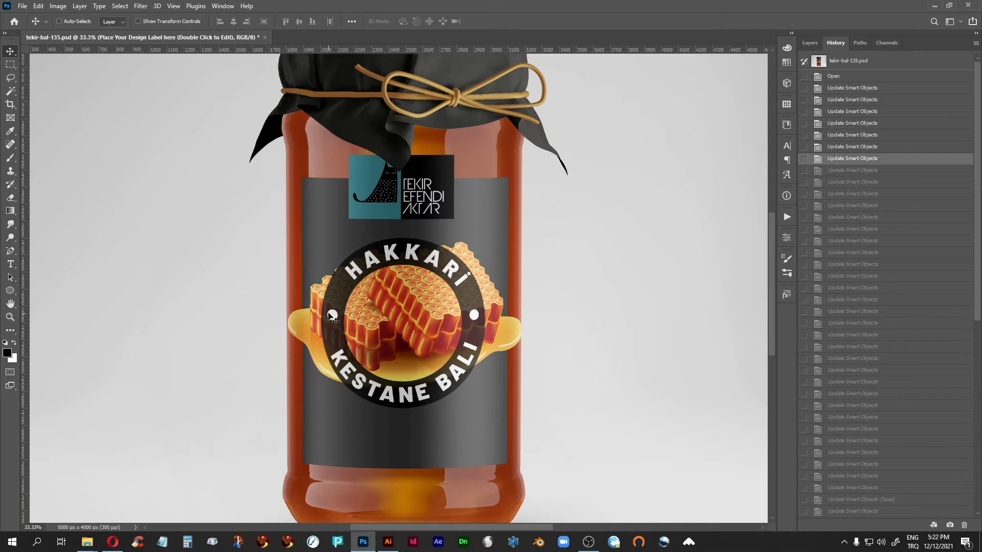
left_click(851, 147)
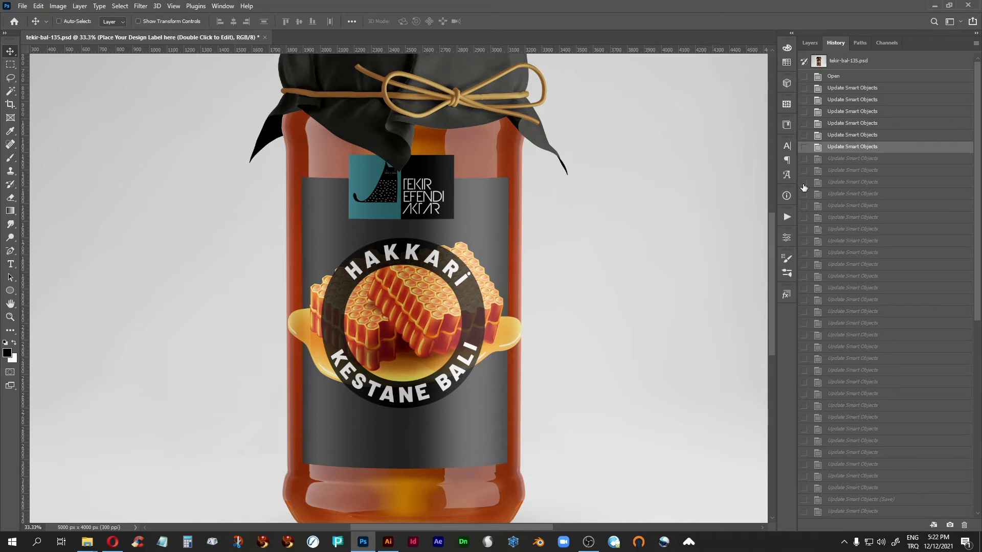
left_click(853, 160)
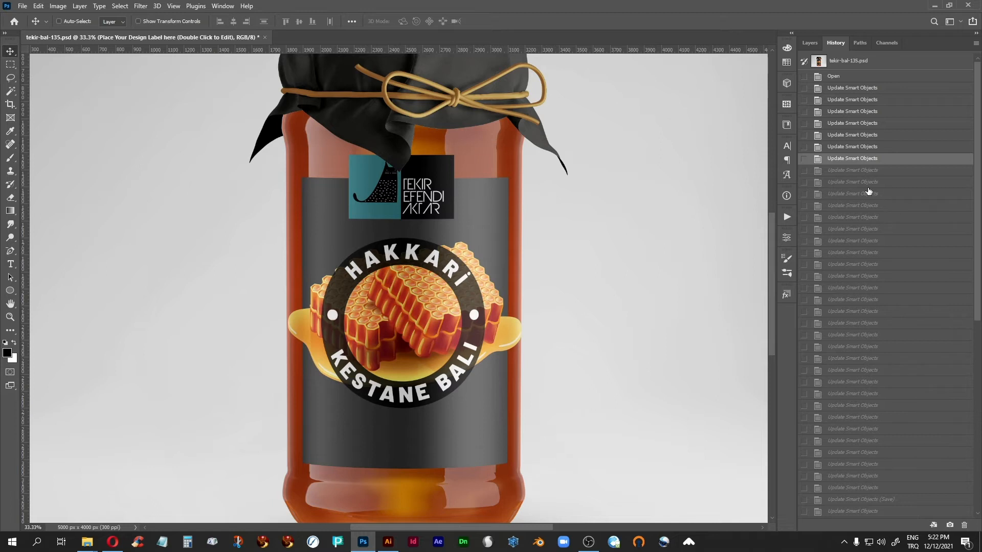
Step through the eighth to eleventh Update Smart Objects history states to examine the ring text and honeycomb revisions
left_click(864, 173)
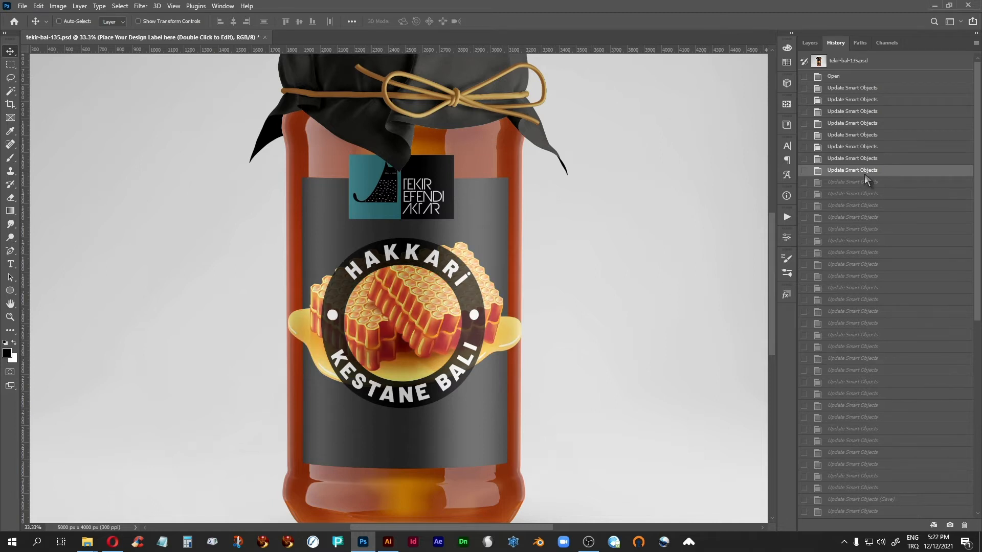
left_click(844, 183)
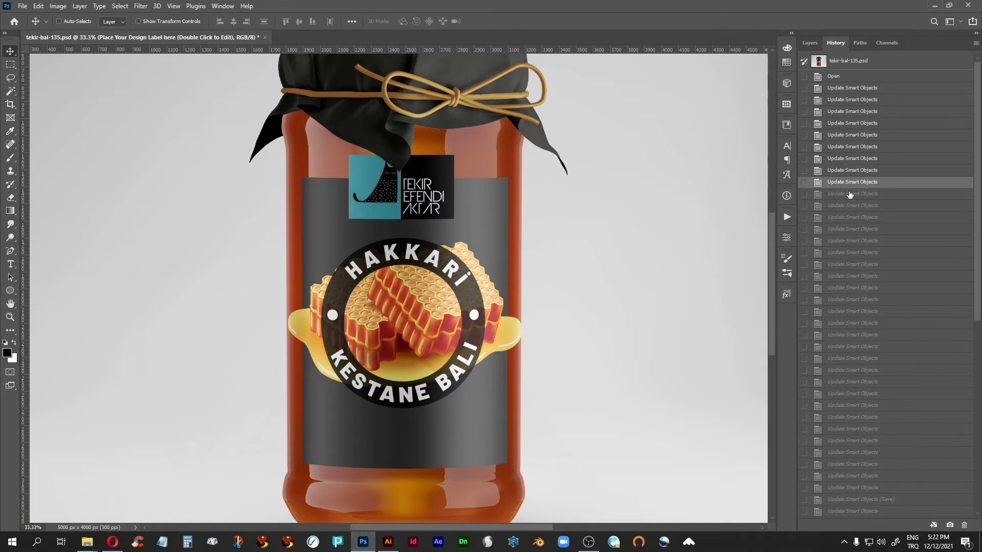
left_click(848, 197)
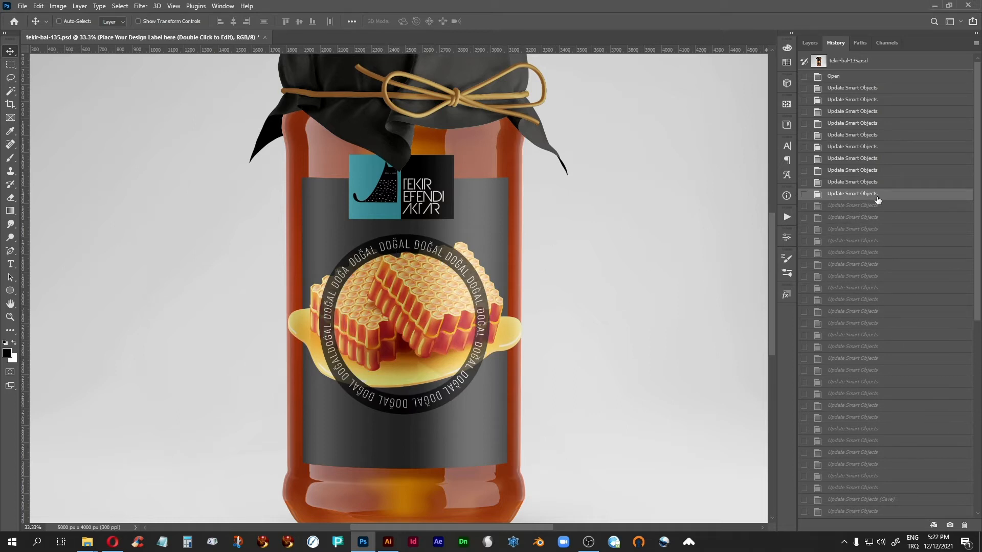
left_click(862, 209)
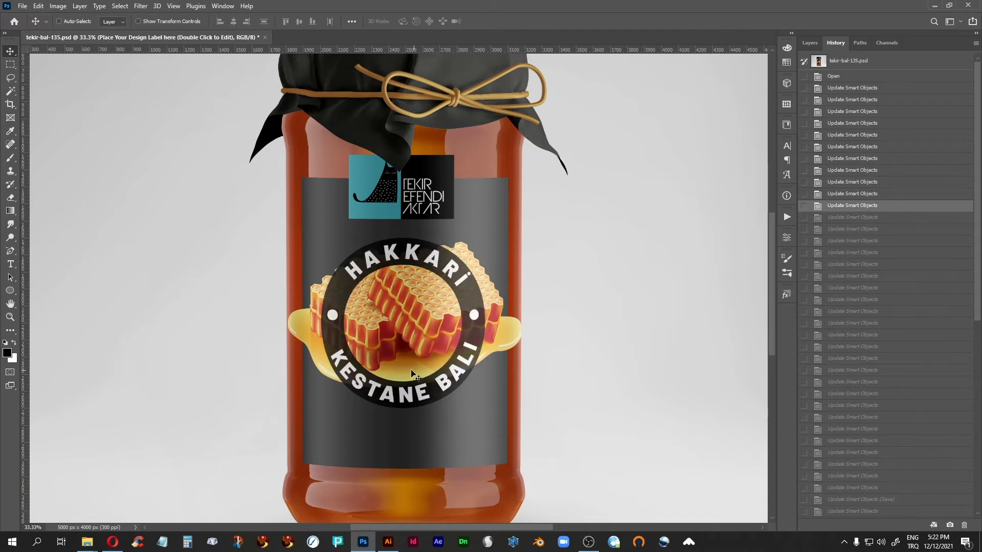
Examine the twelfth, fourteenth, sixteenth and eighteenth Update Smart Objects history states for changes in the ring size and label background
left_click(853, 218)
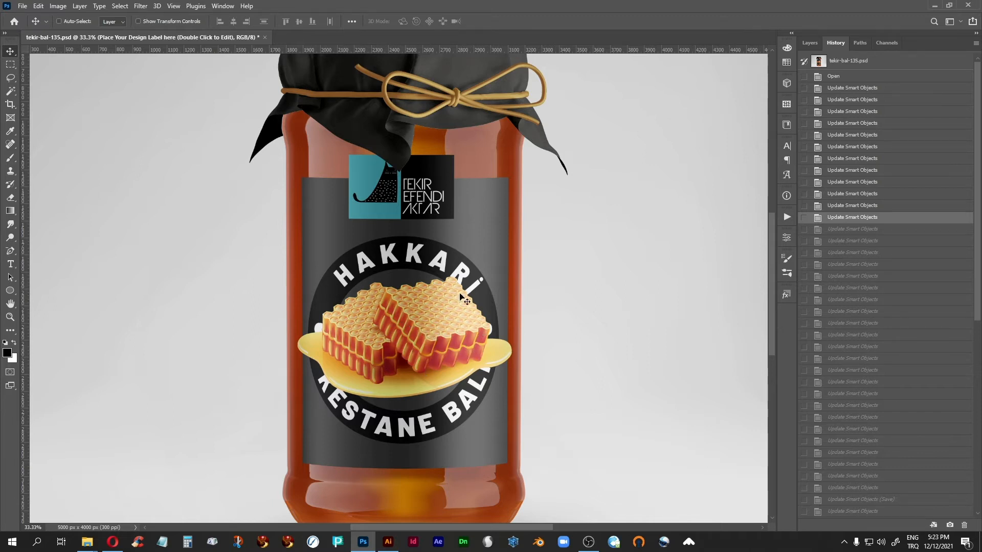
left_click(851, 241)
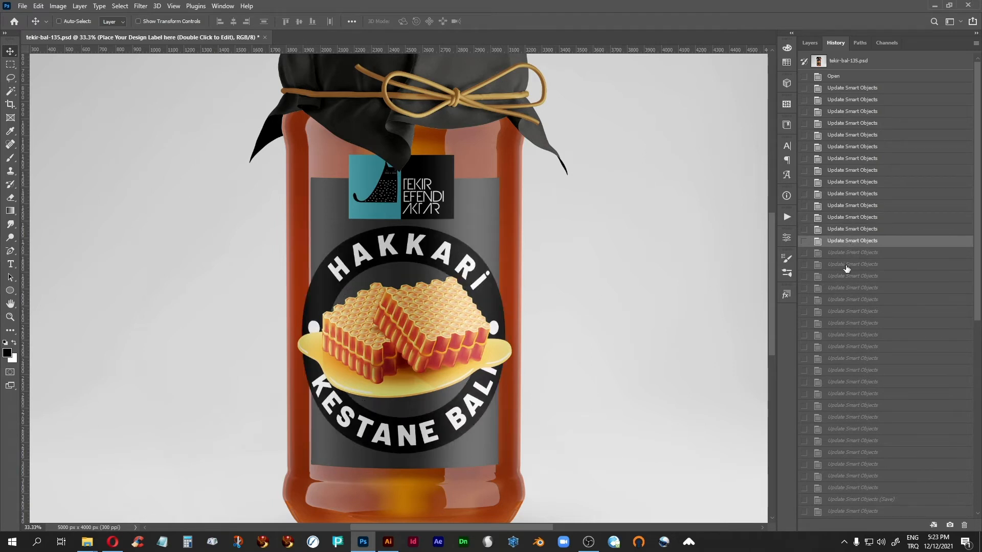
left_click(846, 265)
left_click(854, 288)
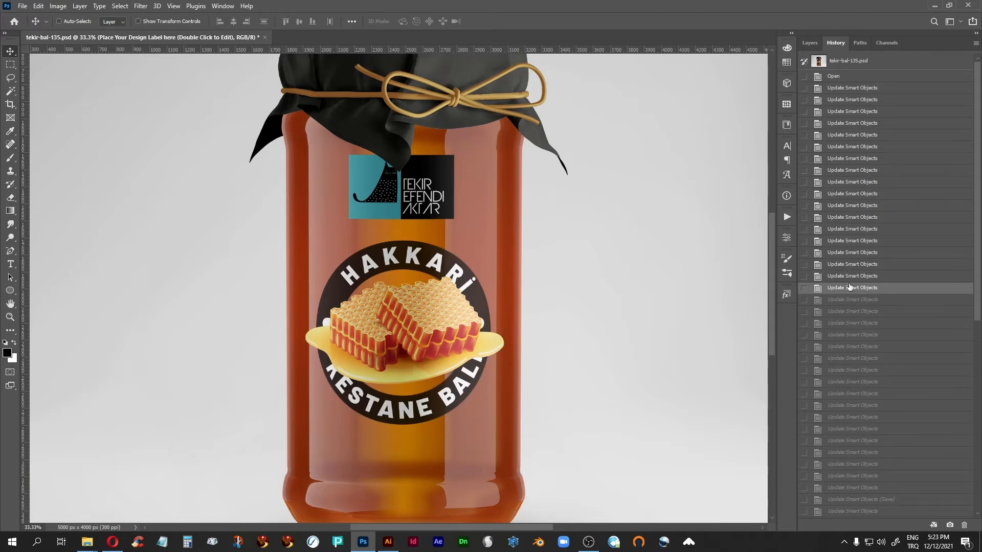
Compare the seventeenth and eighteenth Update Smart Objects history states, with and without the dark label background, ending on the eighteenth
left_click(842, 278)
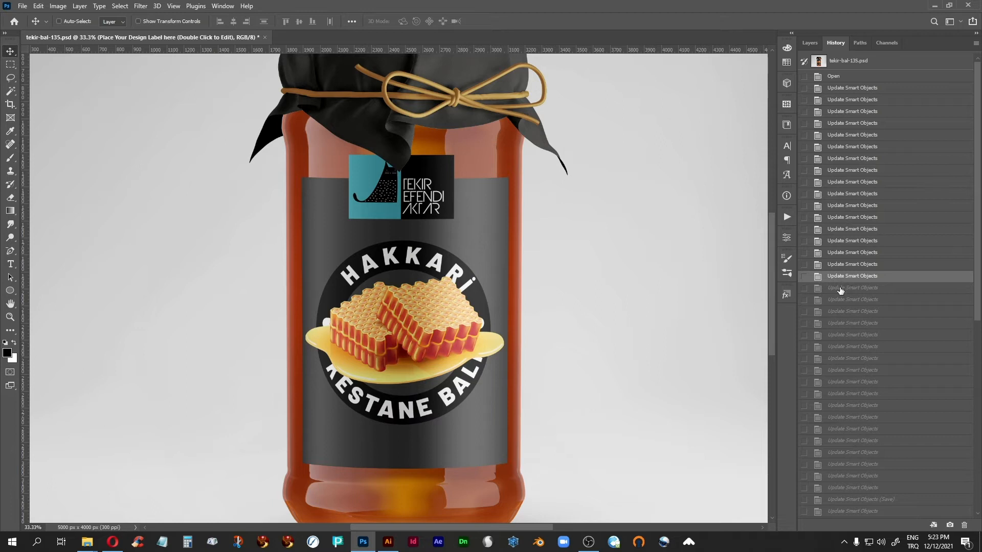
left_click(840, 288)
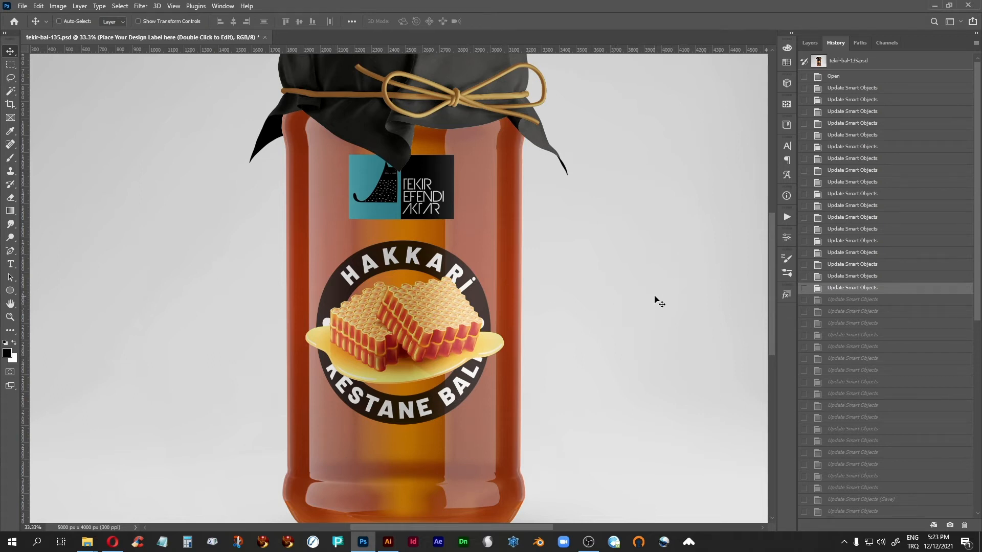
left_click(850, 278)
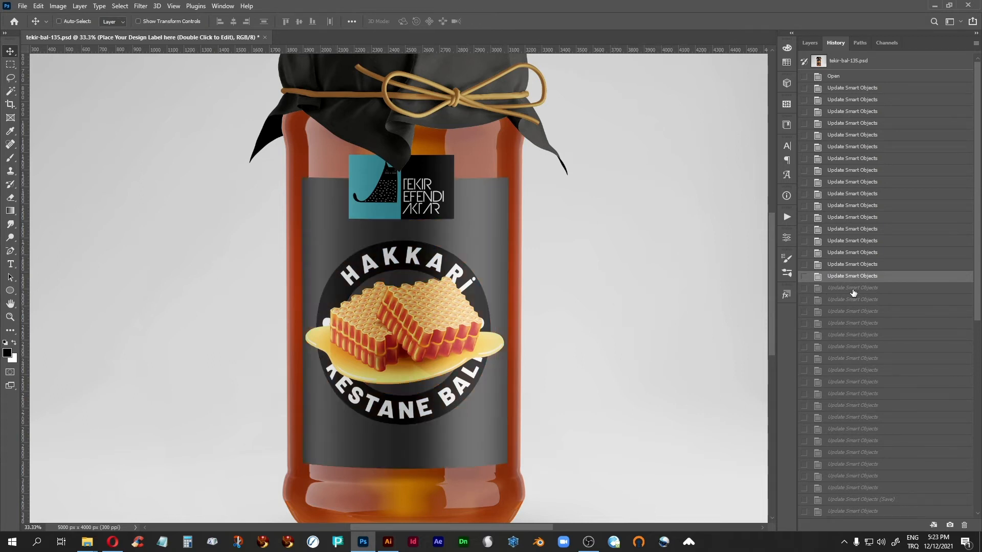
left_click(852, 292)
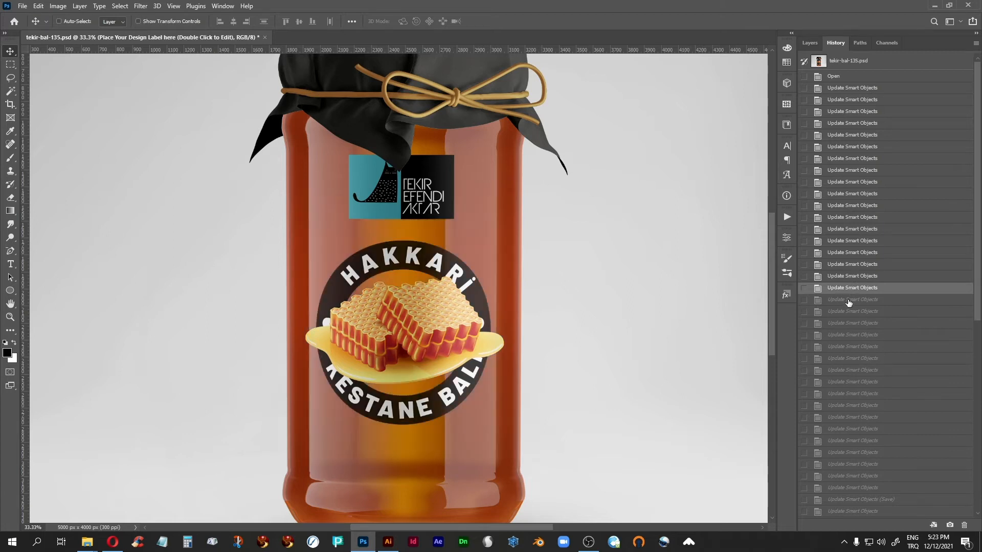
Step through the nineteenth to twenty-second Update Smart Objects history states to examine the round badge on the dark label
left_click(848, 301)
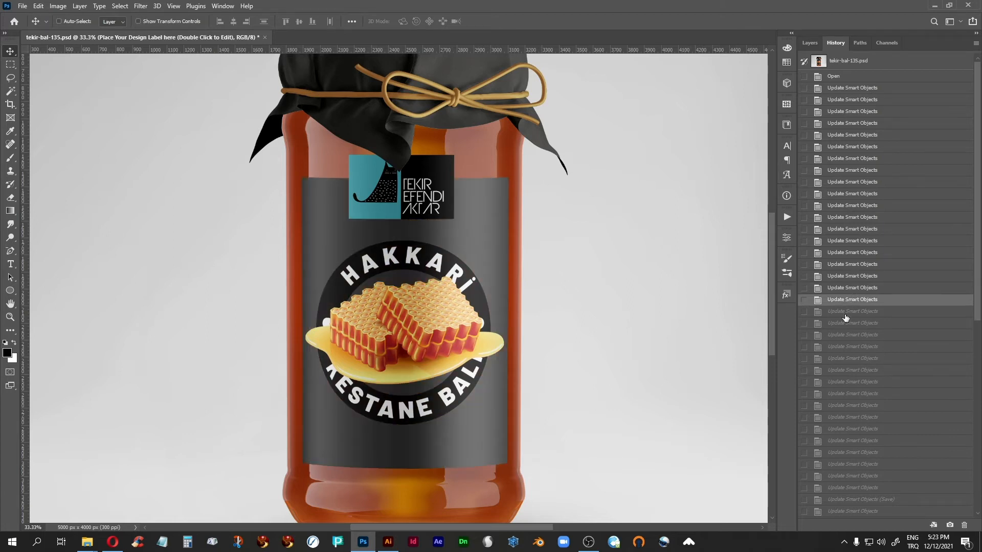
left_click(845, 313)
left_click(843, 324)
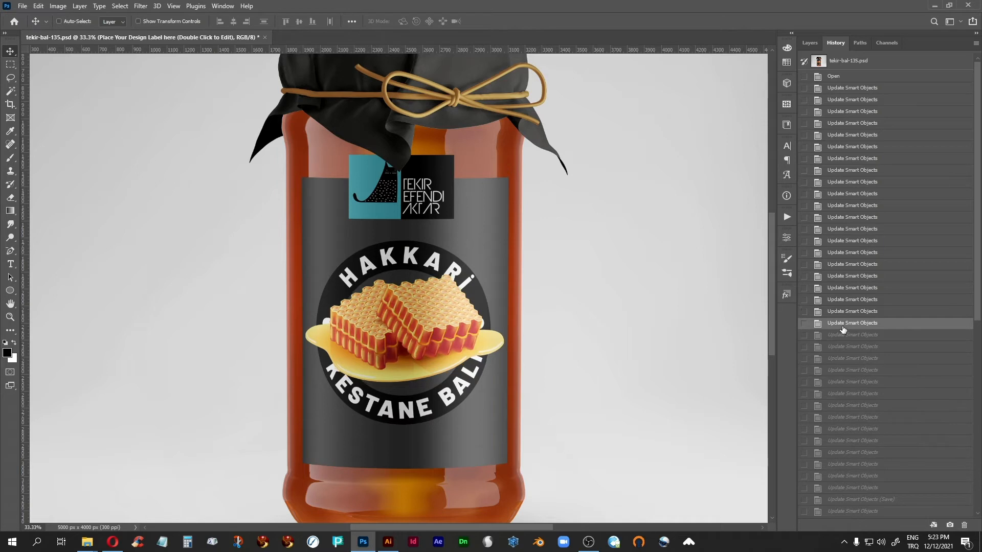
left_click(840, 336)
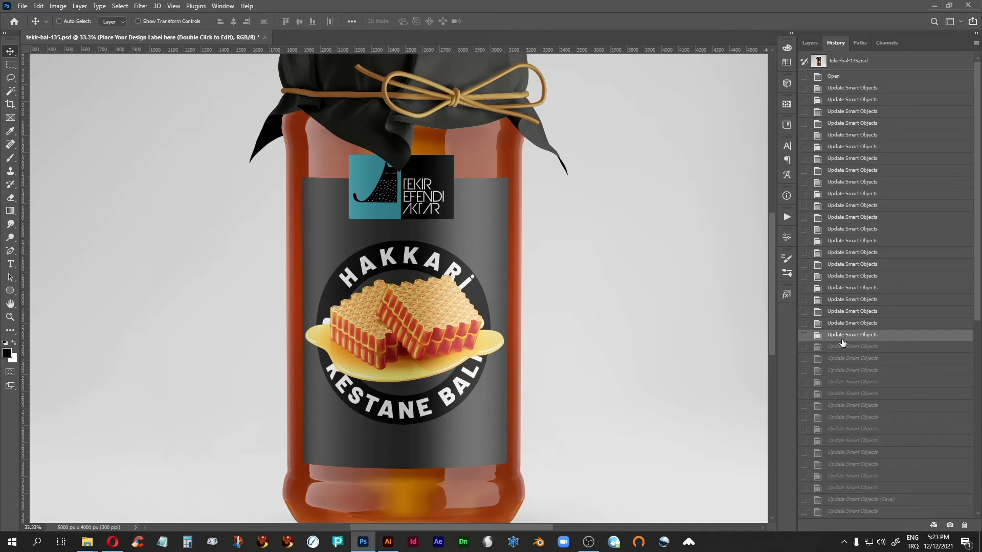
Go to the twenty-fifth Update Smart Objects state and back to the twenty-third, comparing the white frame with the dark background
left_click(840, 372)
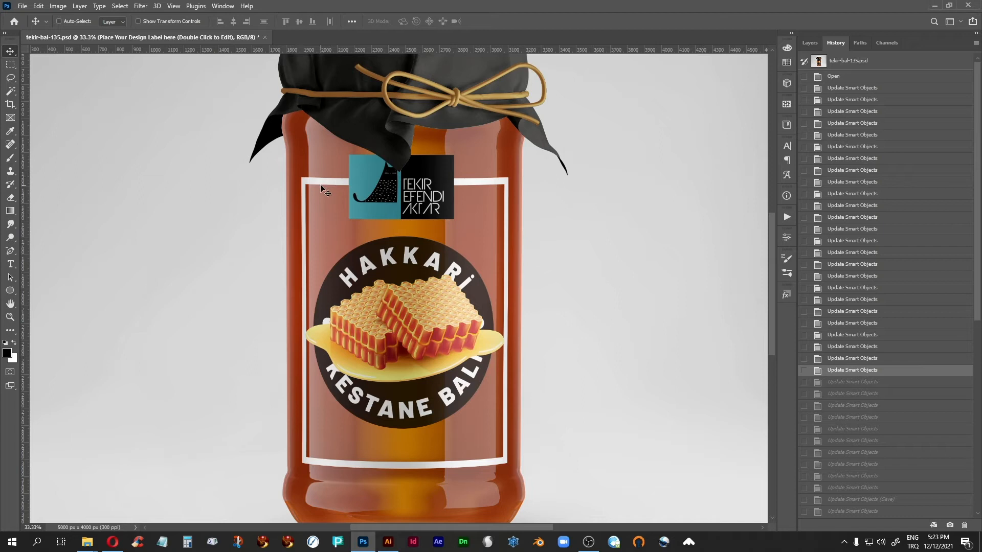
left_click(849, 359)
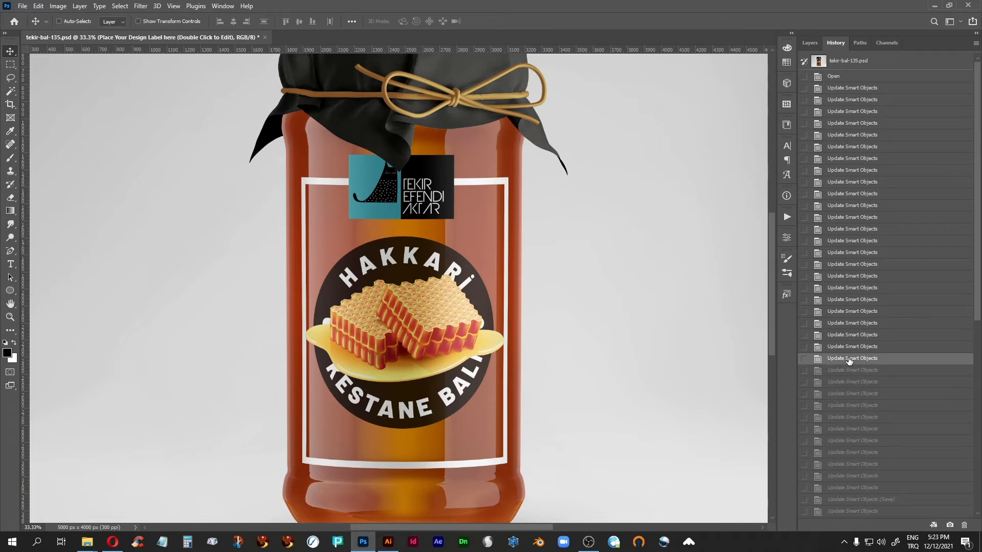
left_click(850, 347)
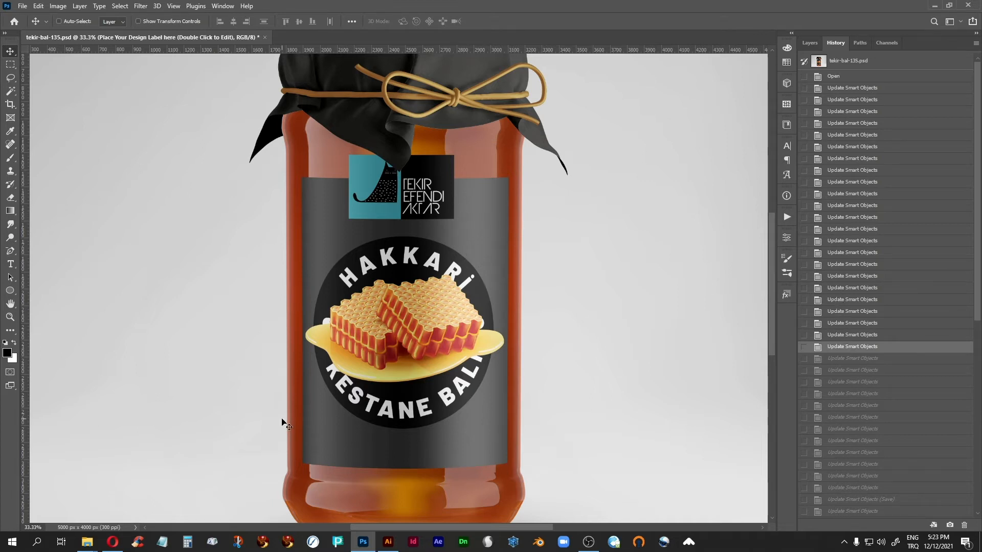
Revisit the twentieth, eighteenth, twenty-second and twenty-fifth Update Smart Objects history states to compare the label background versions
left_click(851, 312)
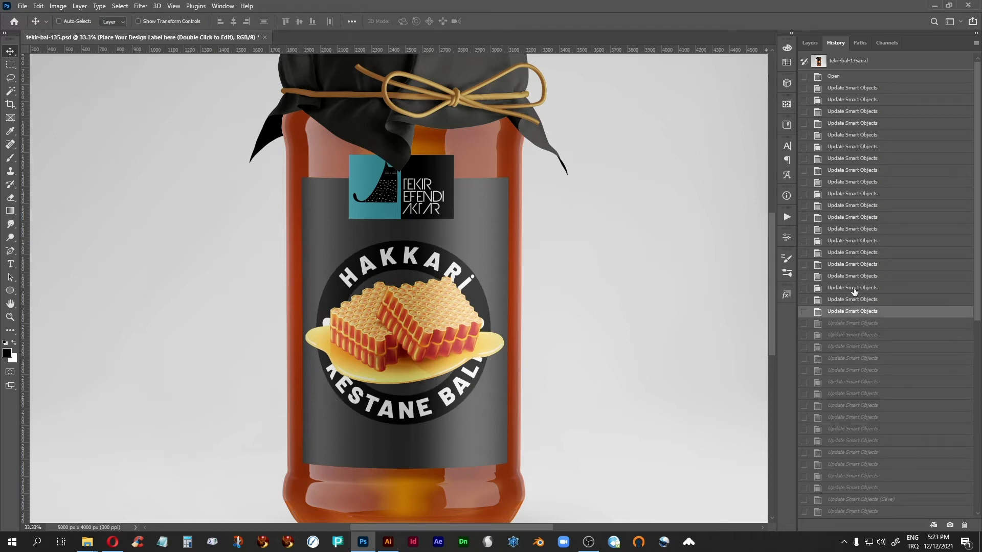
left_click(852, 288)
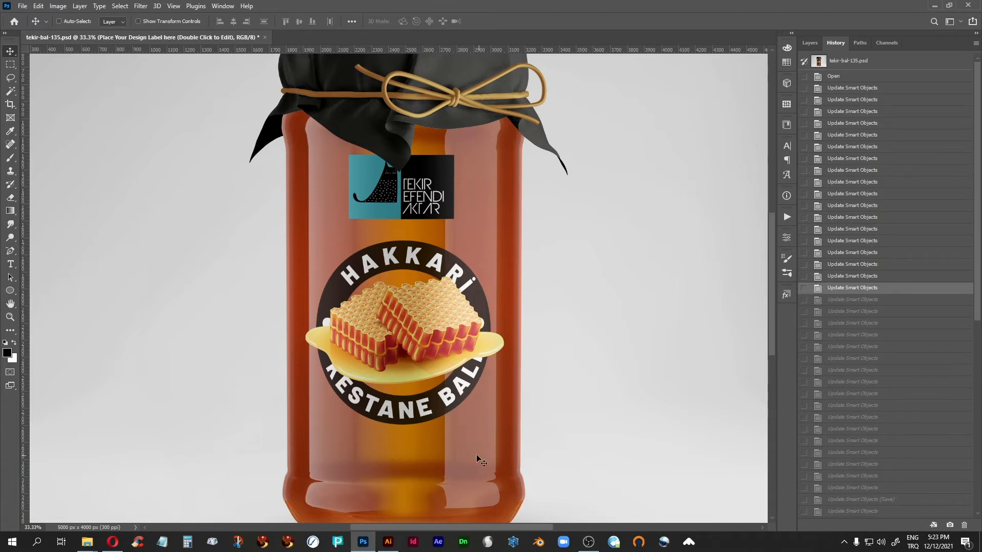
left_click(850, 335)
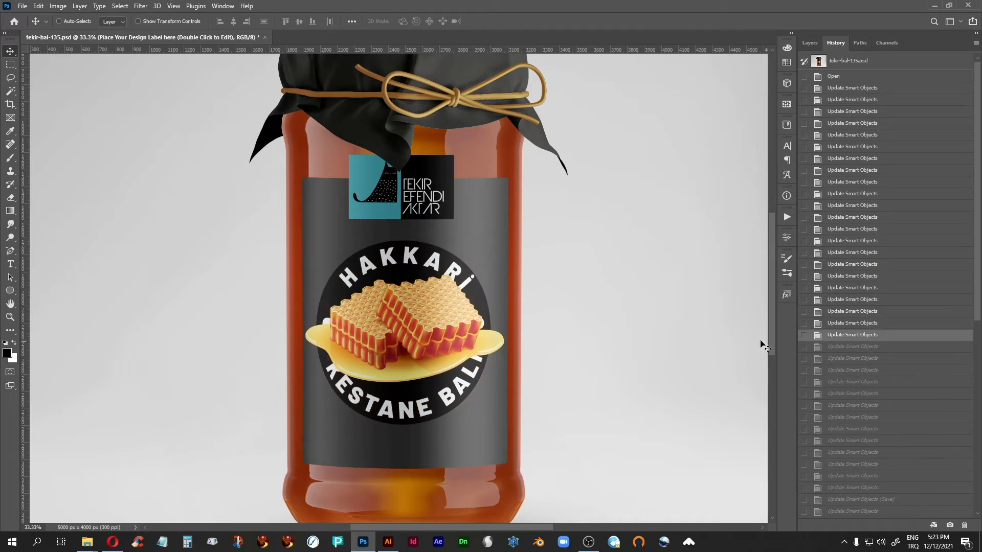
left_click(851, 371)
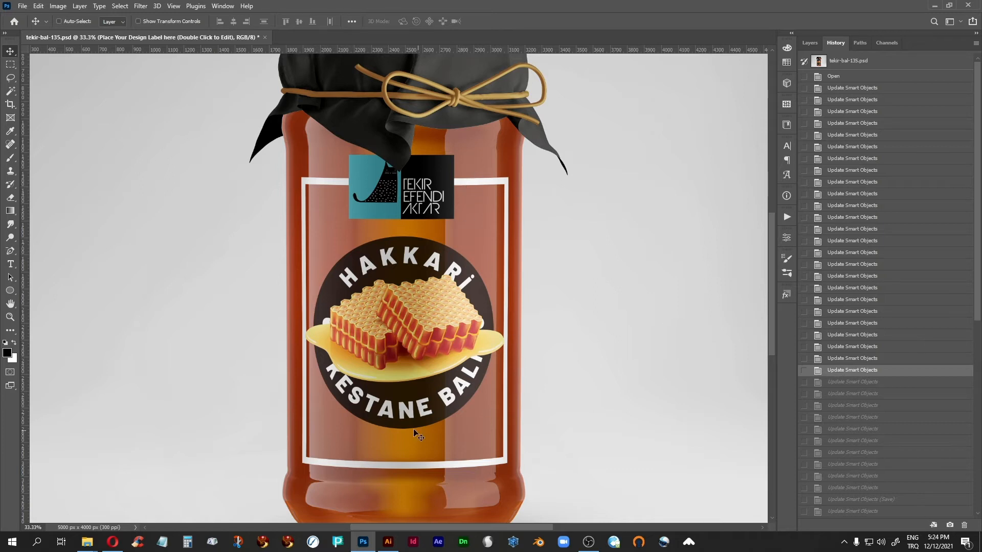
Compare the white-framed twenty-fifth and black-framed twenty-sixth Update Smart Objects history states, ending on the twenty-sixth
left_click(852, 383)
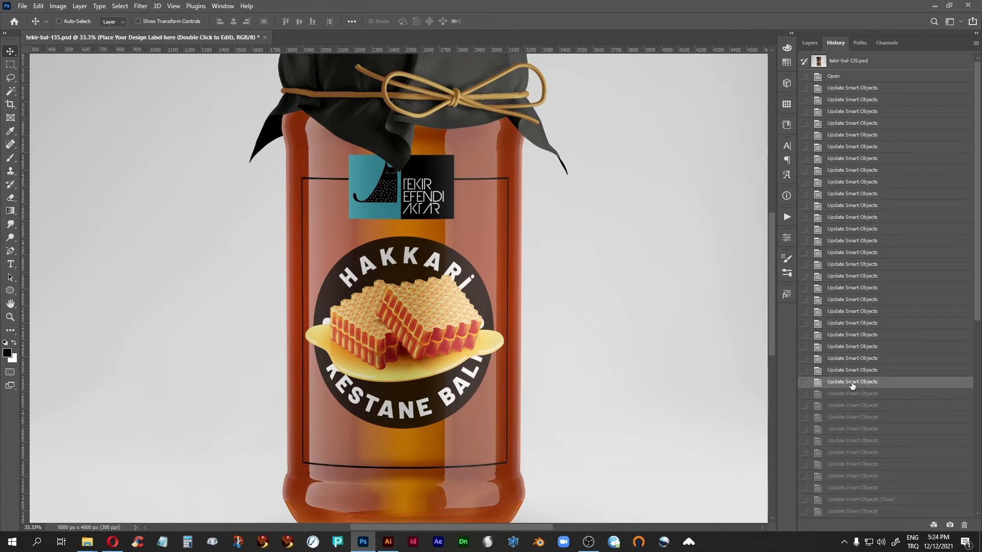
left_click(851, 372)
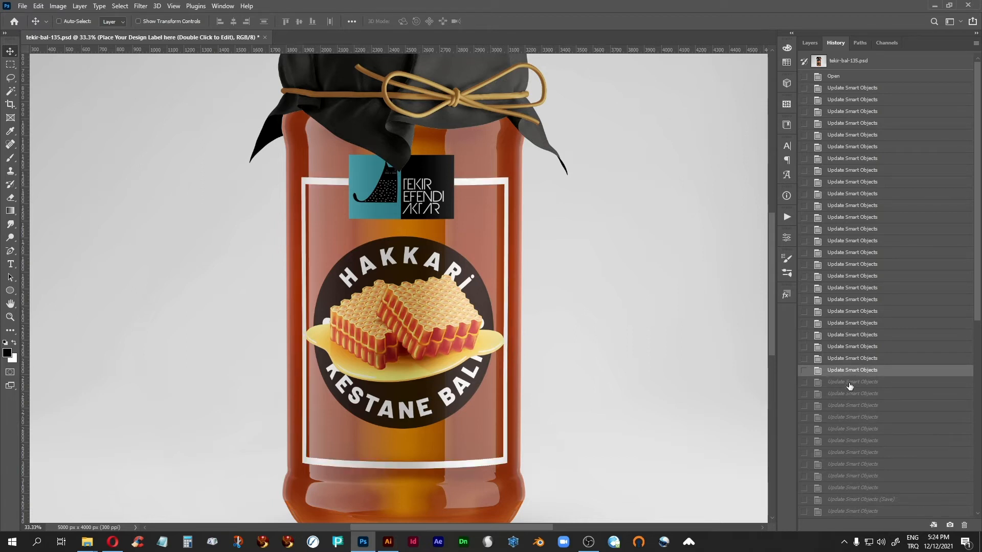
left_click(850, 382)
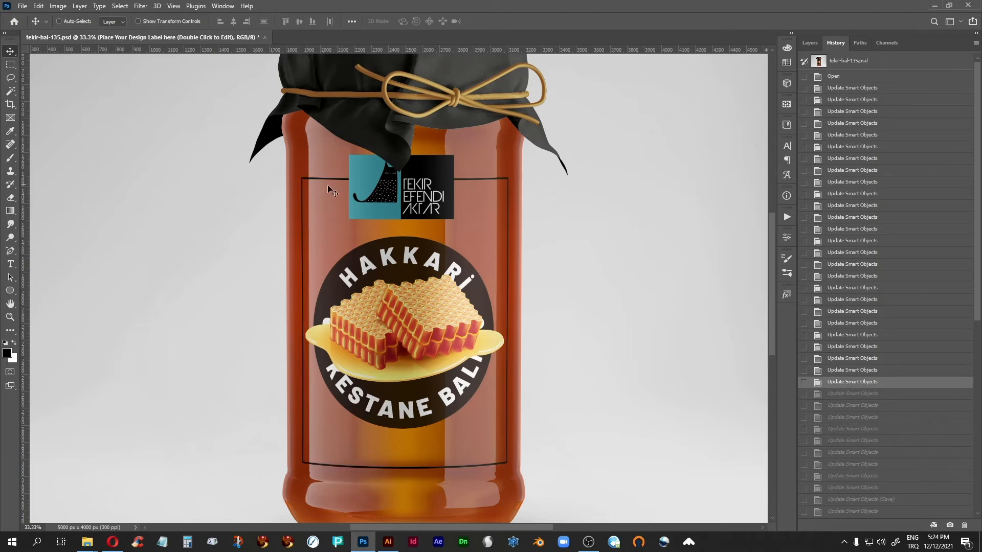
Step through the twenty-seventh to twenty-ninth Update Smart Objects history states to examine the frameless label
left_click(858, 394)
left_click(858, 408)
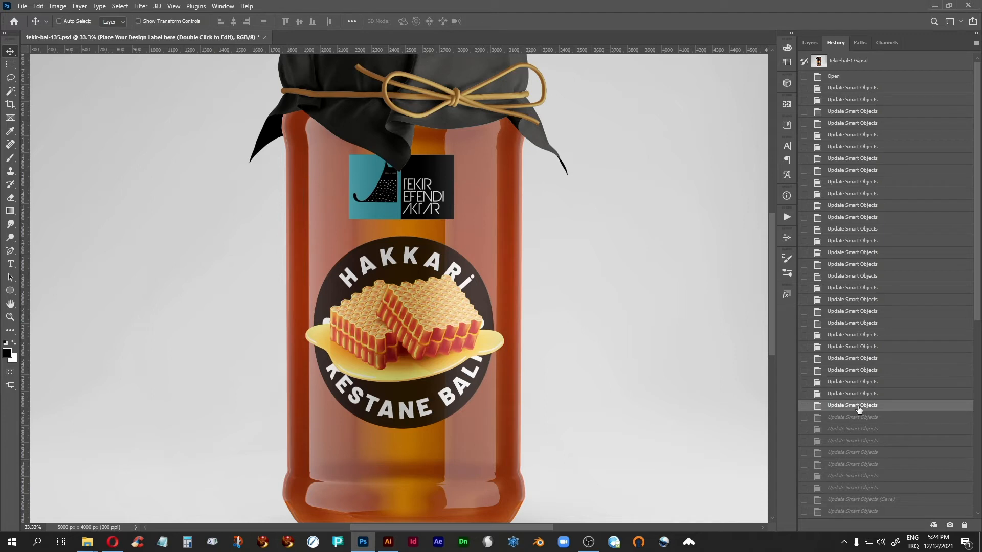
left_click(852, 419)
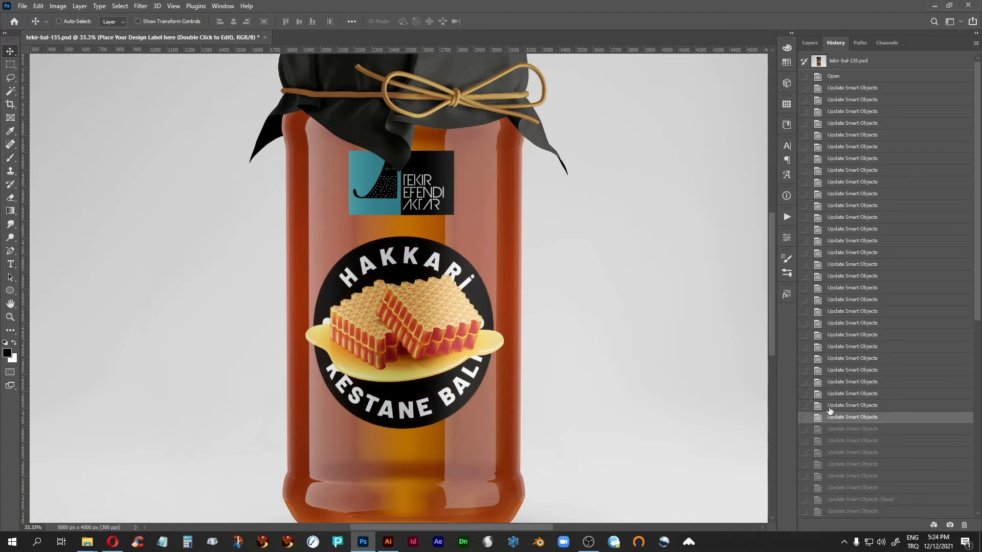
Go back through the twenty-eighth to twenty-fifth history states and compare the twenty-first with the twenty-second, ending on the twenty-second
left_click(831, 406)
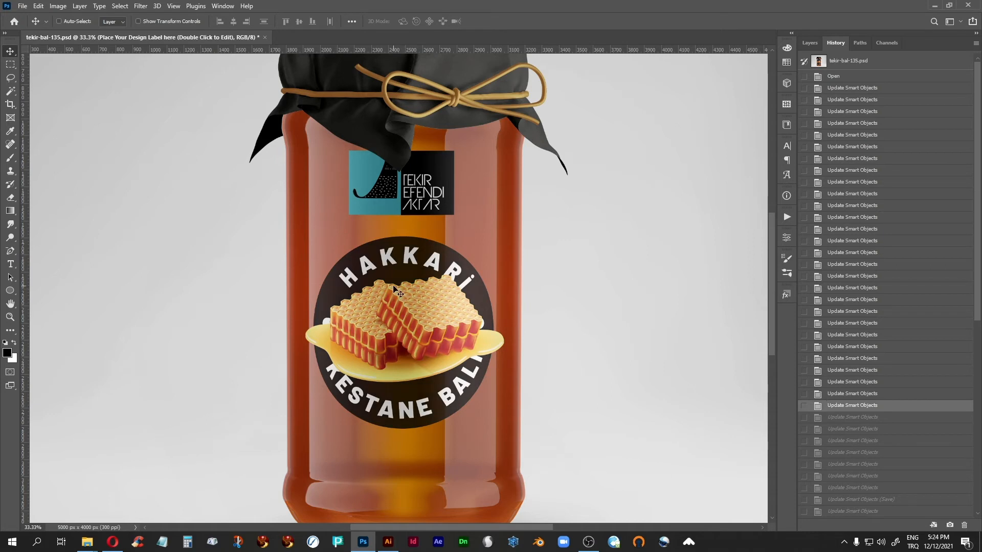
left_click(841, 395)
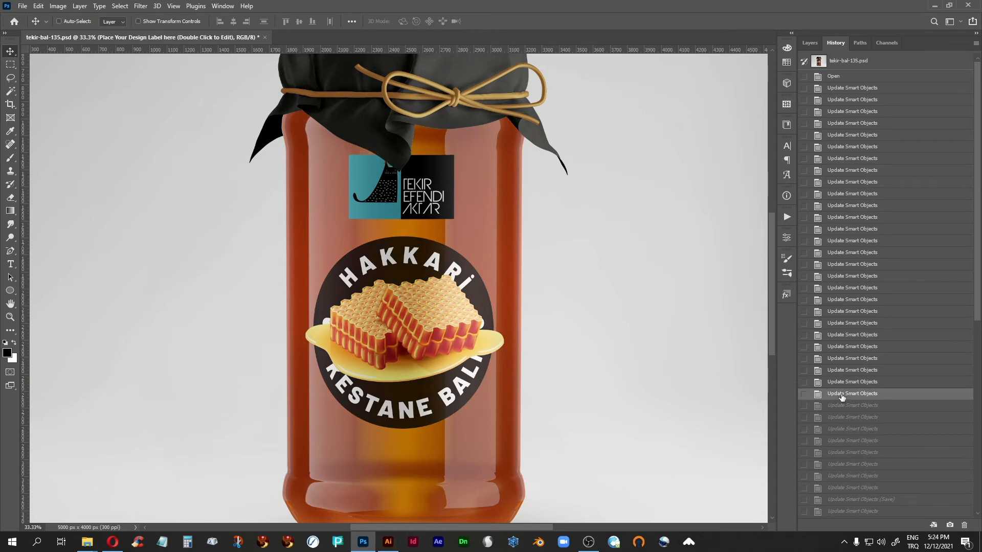
left_click(839, 383)
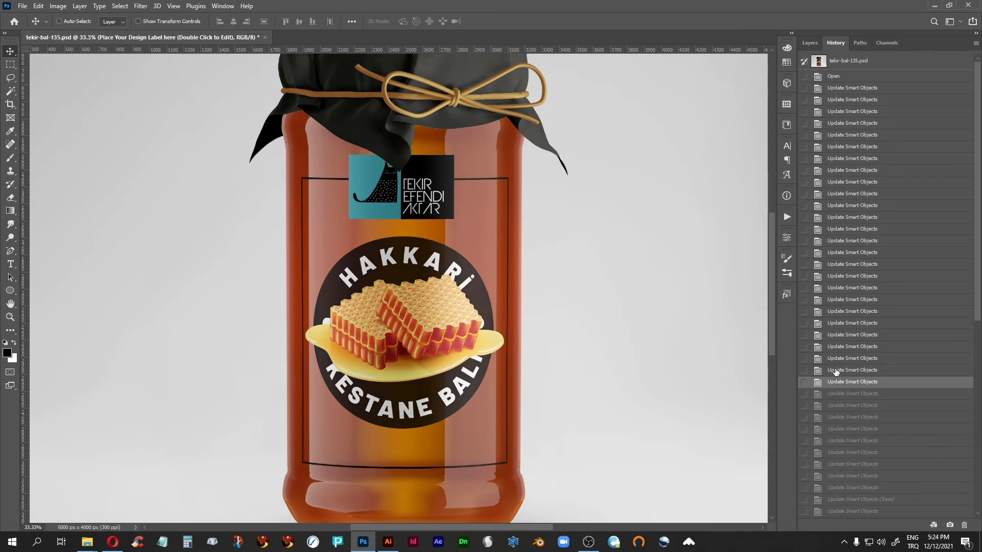
left_click(836, 371)
left_click(835, 323)
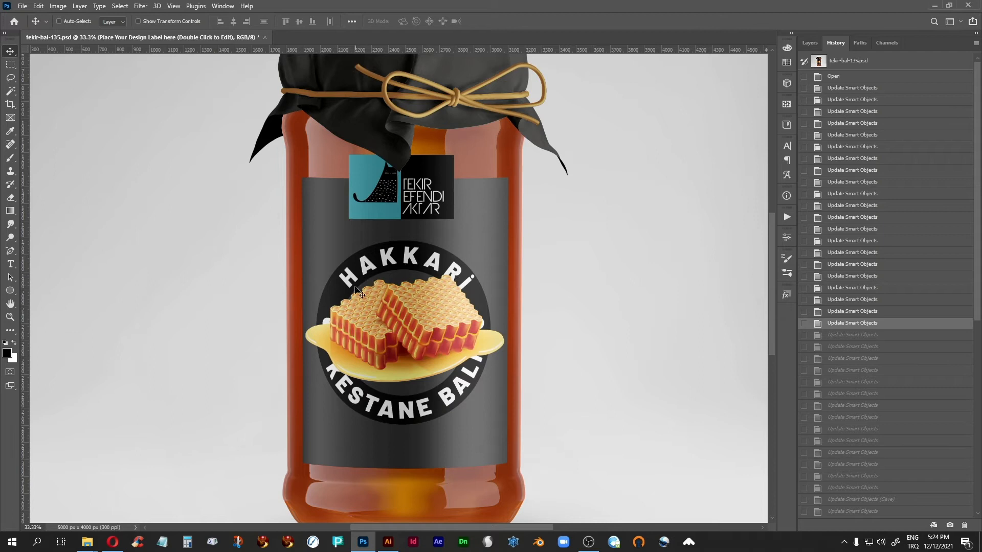
left_click(841, 335)
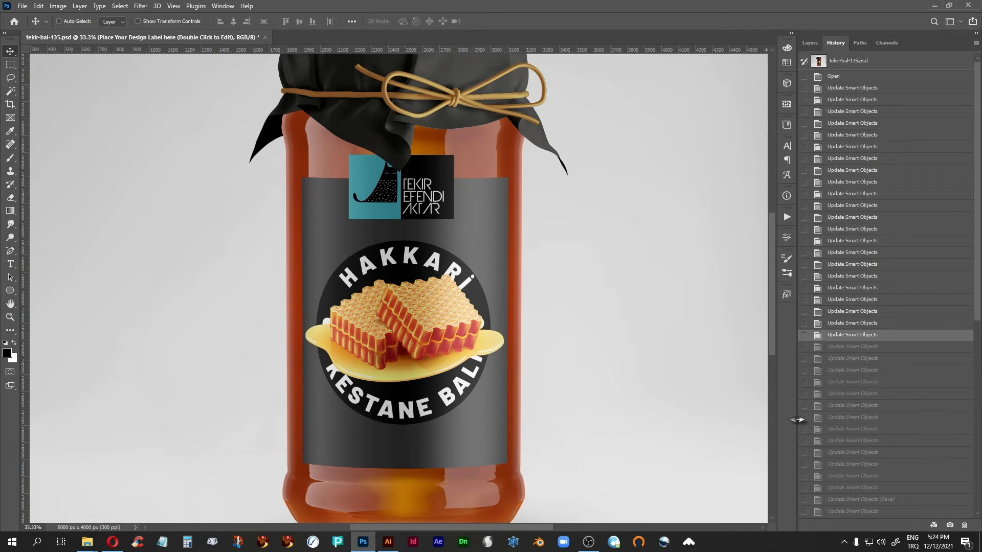
Step through the twenty-third to twenty-eighth Update Smart Objects history states to examine the label background and frame variants
left_click(860, 349)
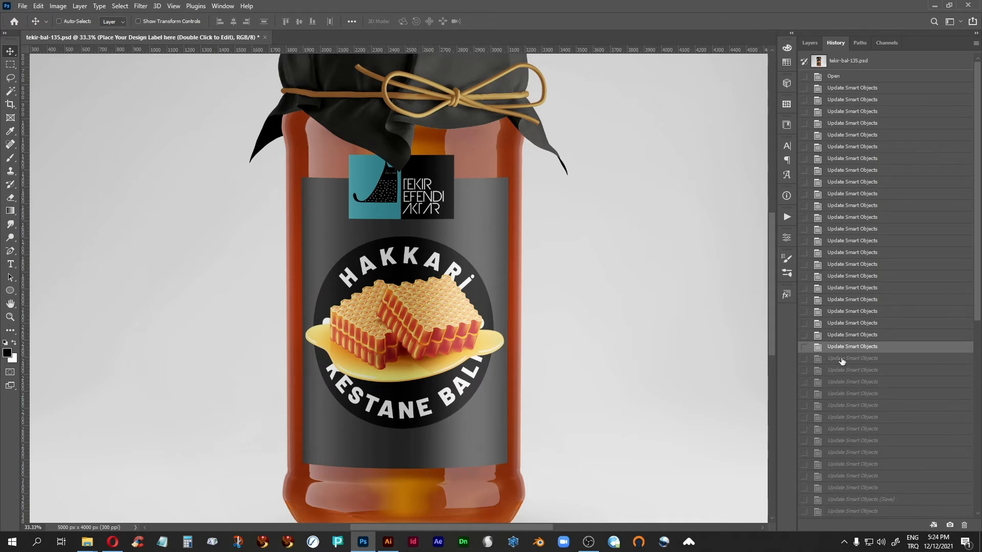
left_click(842, 360)
left_click(849, 373)
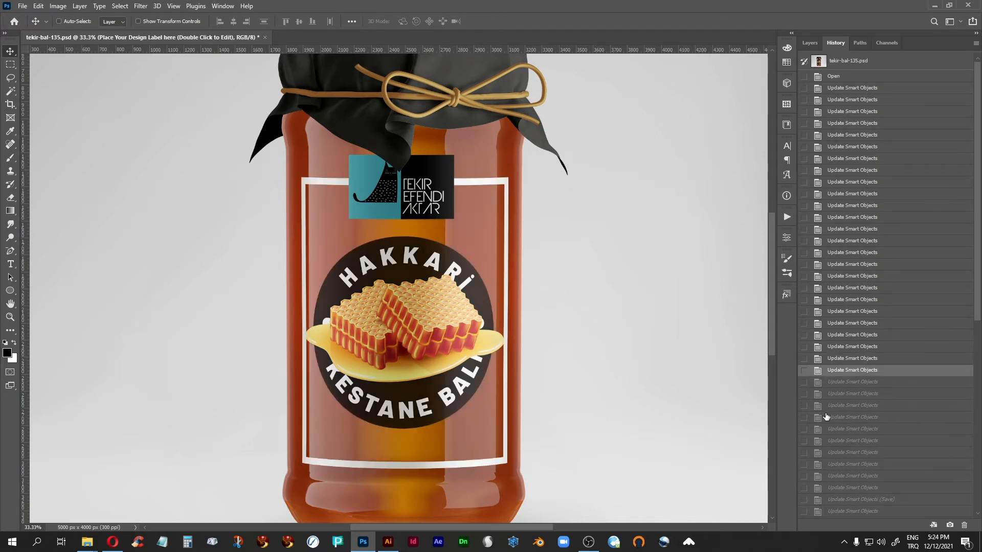
left_click(838, 383)
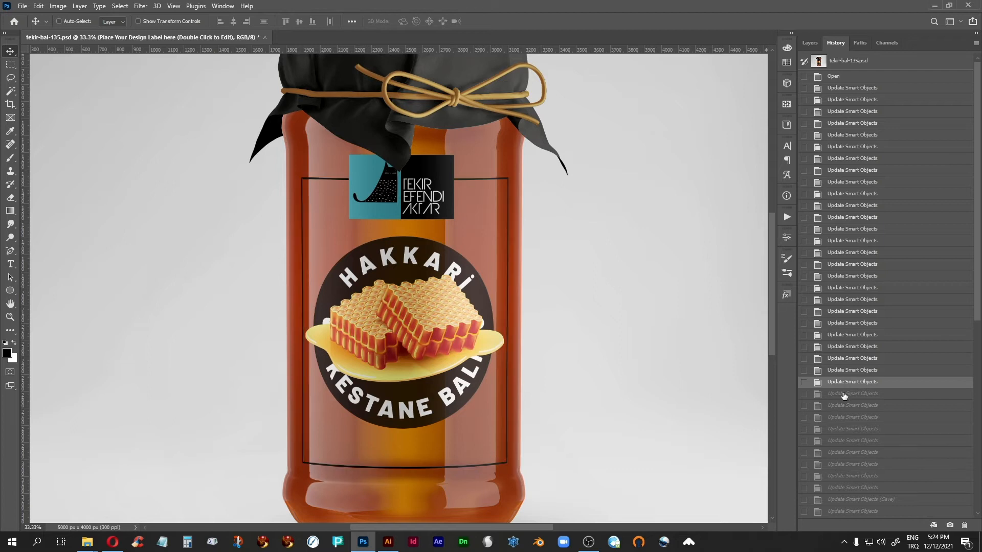
left_click(844, 395)
left_click(844, 407)
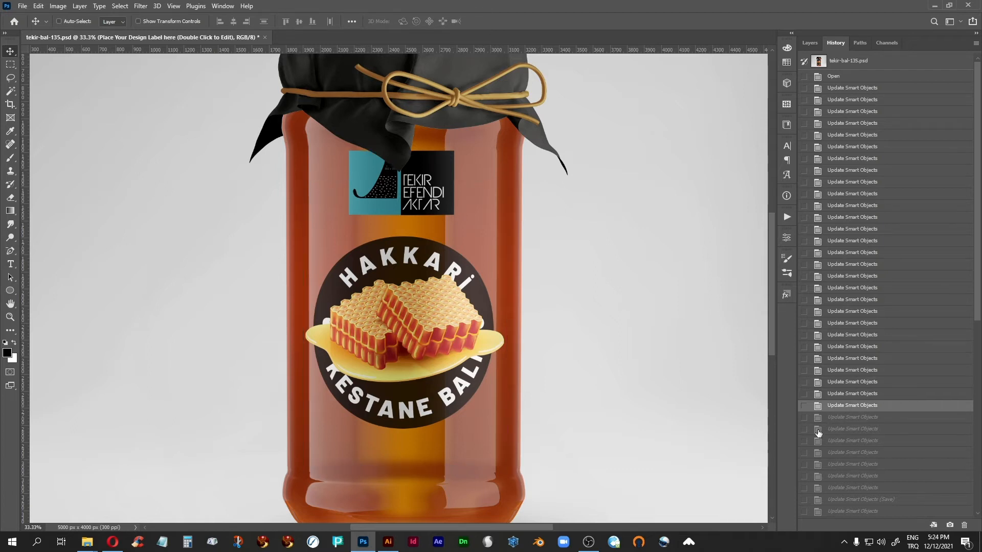
Compare the twenty-seventh, twenty-eighth and twenty-ninth Update Smart Objects history states, ending on the thirtieth
left_click(840, 418)
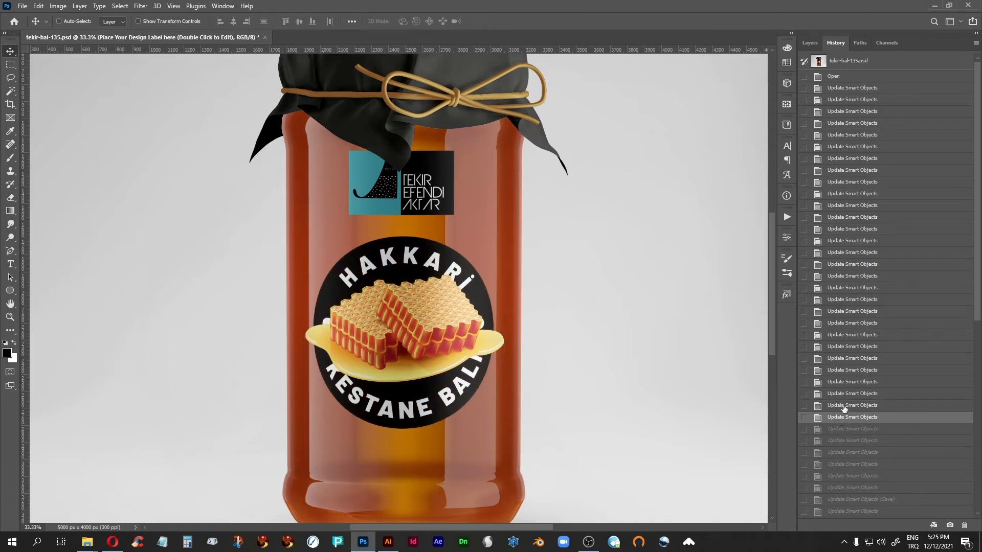
left_click(844, 406)
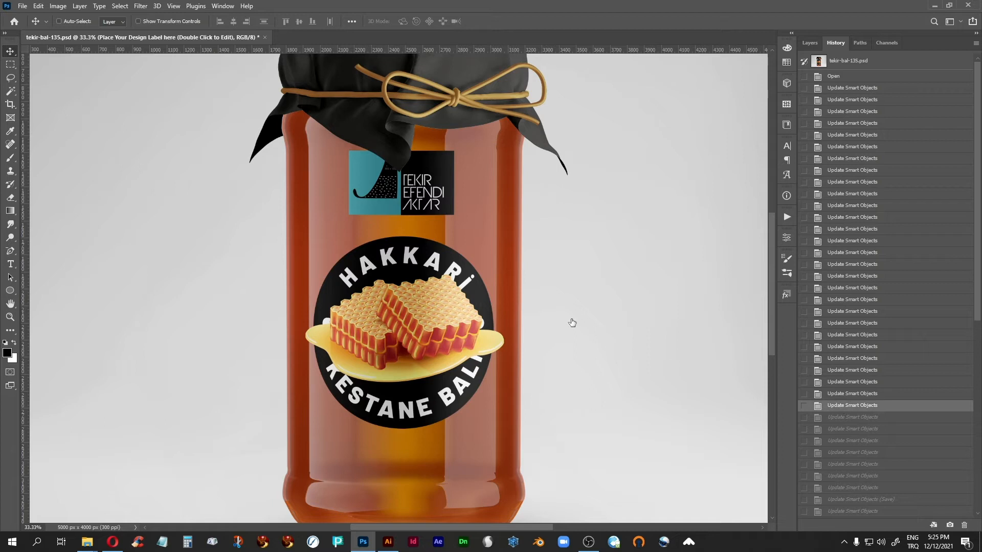
left_click(833, 394)
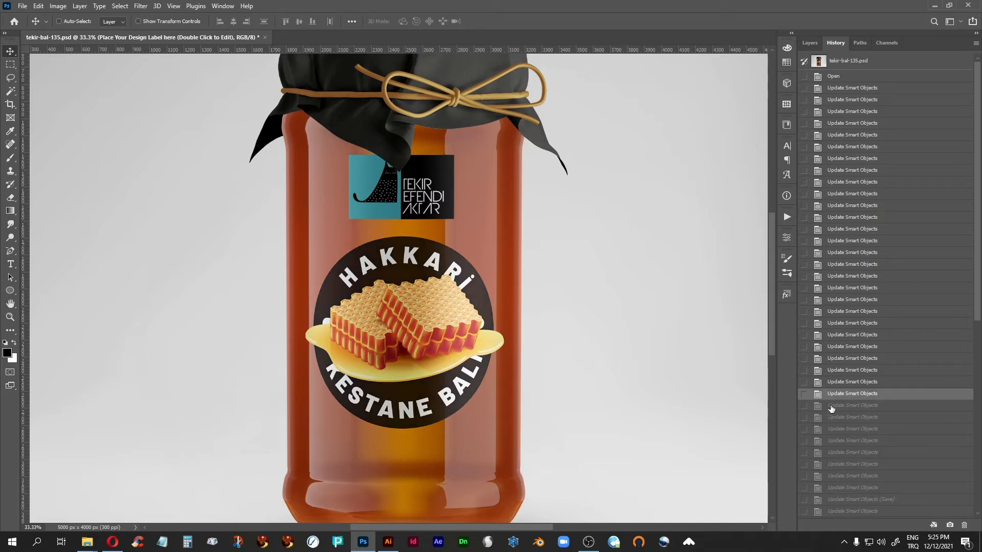
left_click(841, 406)
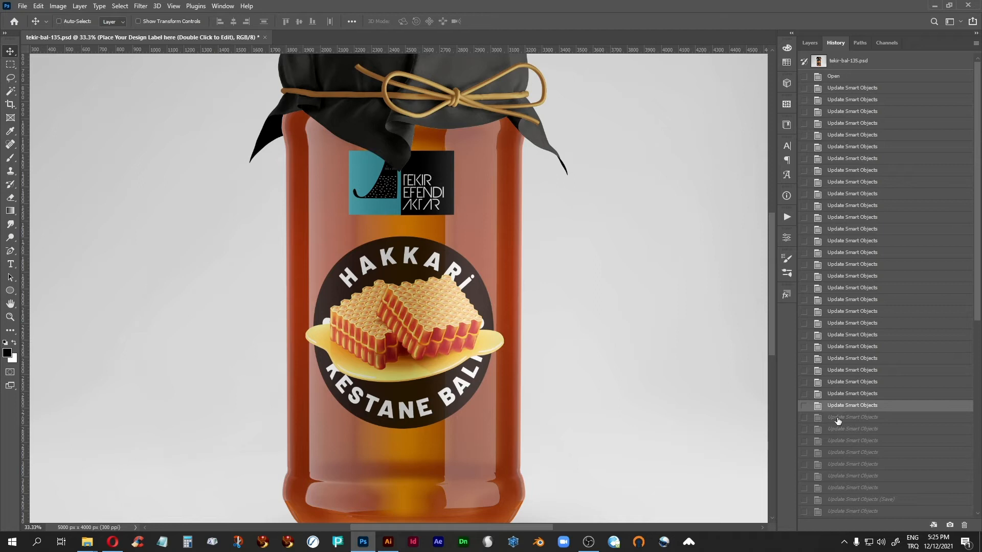
left_click(837, 419)
left_click(837, 429)
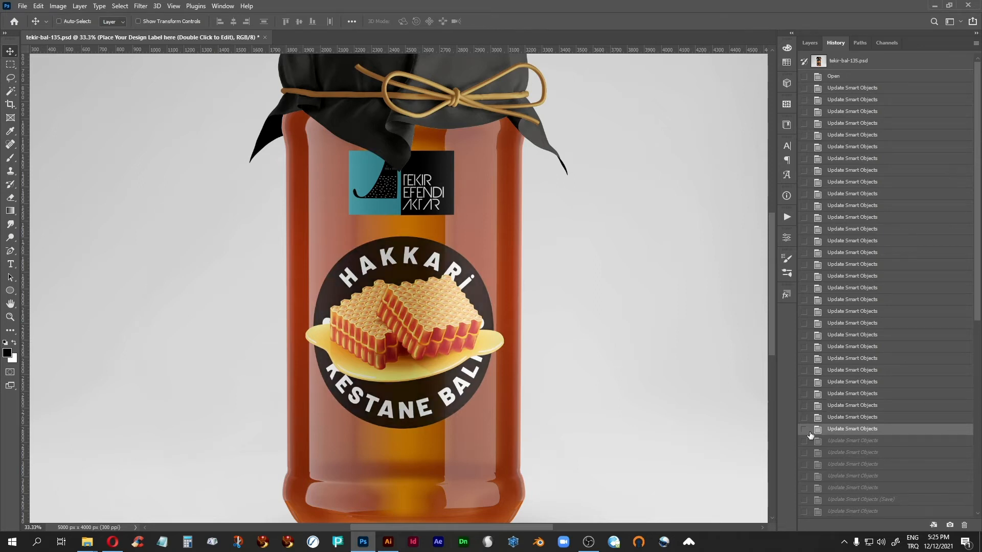
Show the thirty-second Update Smart Objects history state and examine the outlined Tekir Efendi Aktar logo at 66.67% zoom
scroll(874, 404, "down", 2)
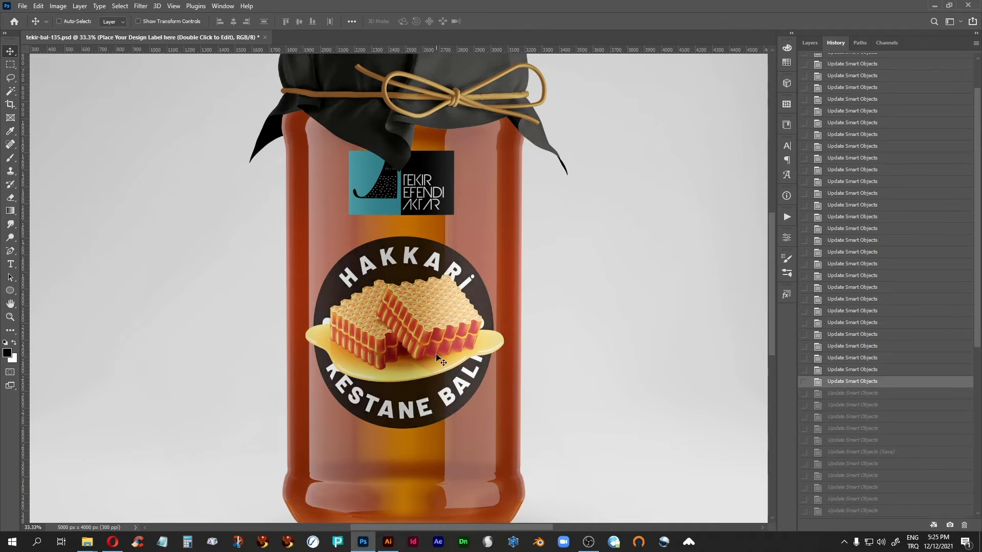
left_click(851, 408)
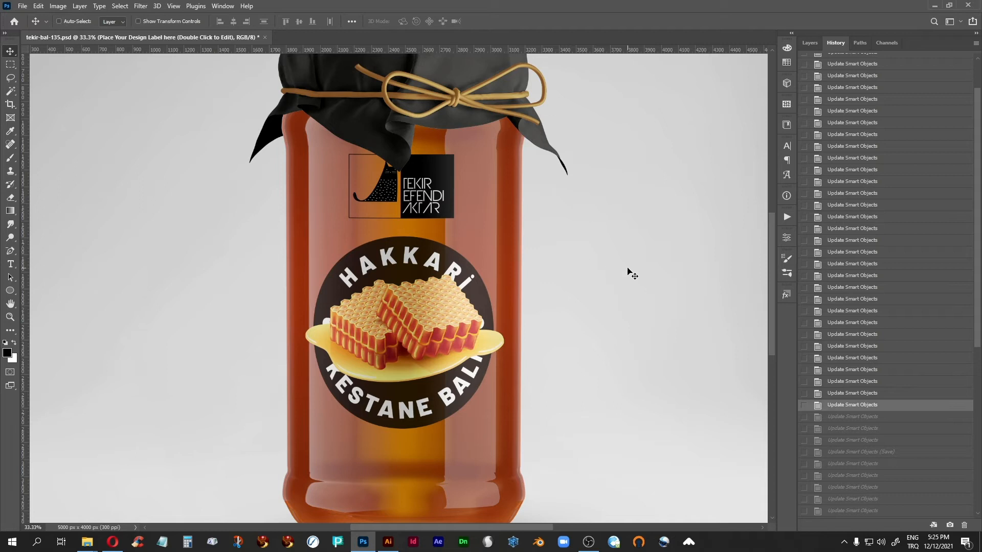
key("ctrl+plus")
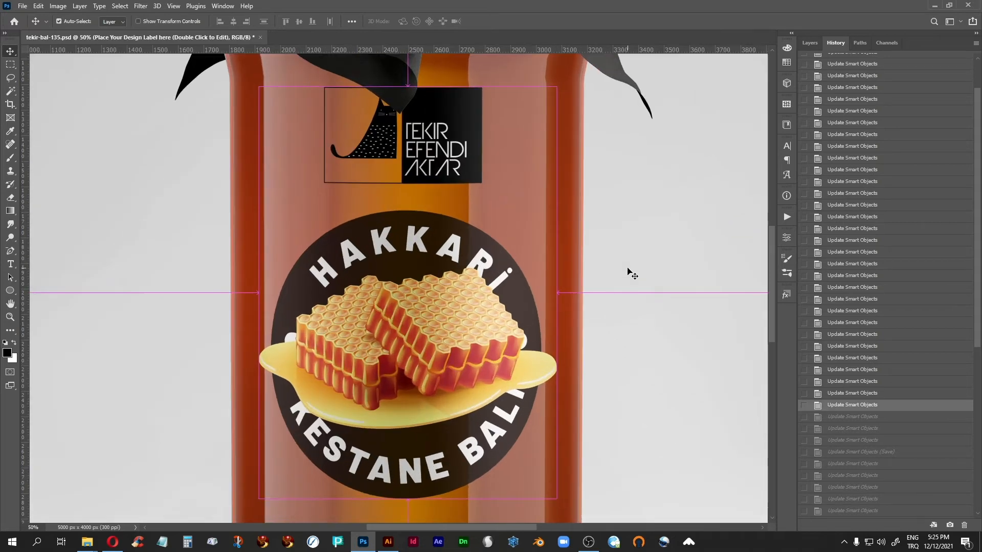
key("ctrl+plus")
scroll(389, 174, "up", 3)
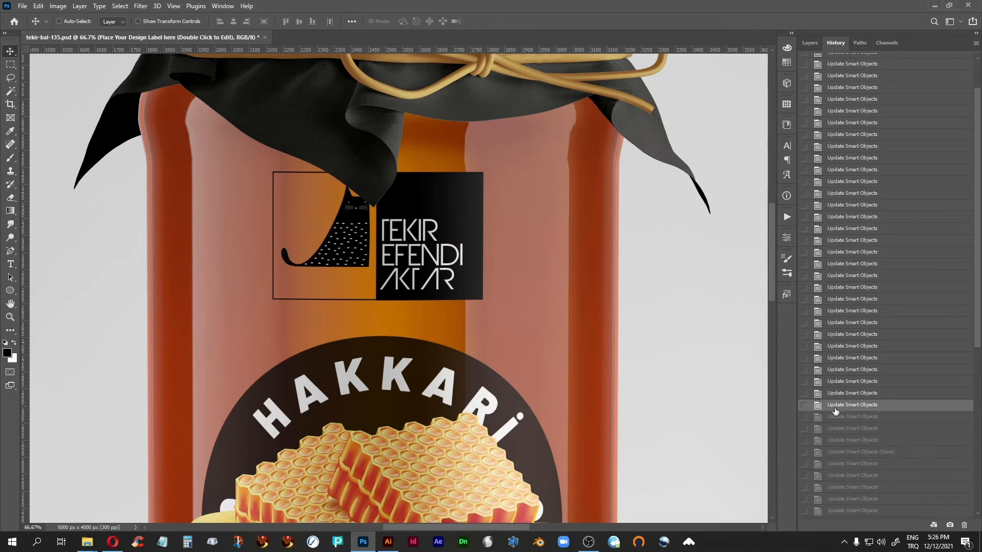
Step through the thirty-third and thirty-fourth Update Smart Objects history states to examine the thin frame below the logo
left_click(856, 418)
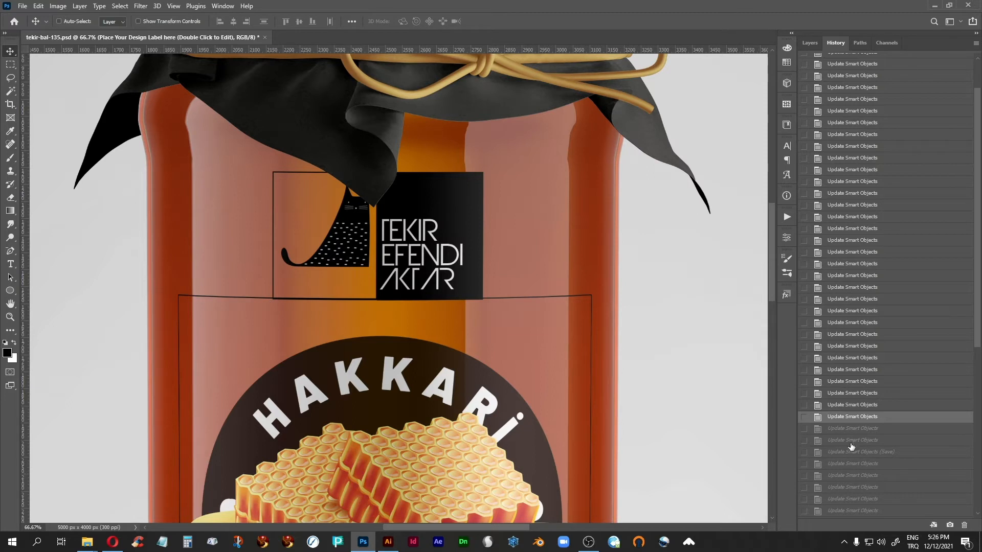
left_click(842, 429)
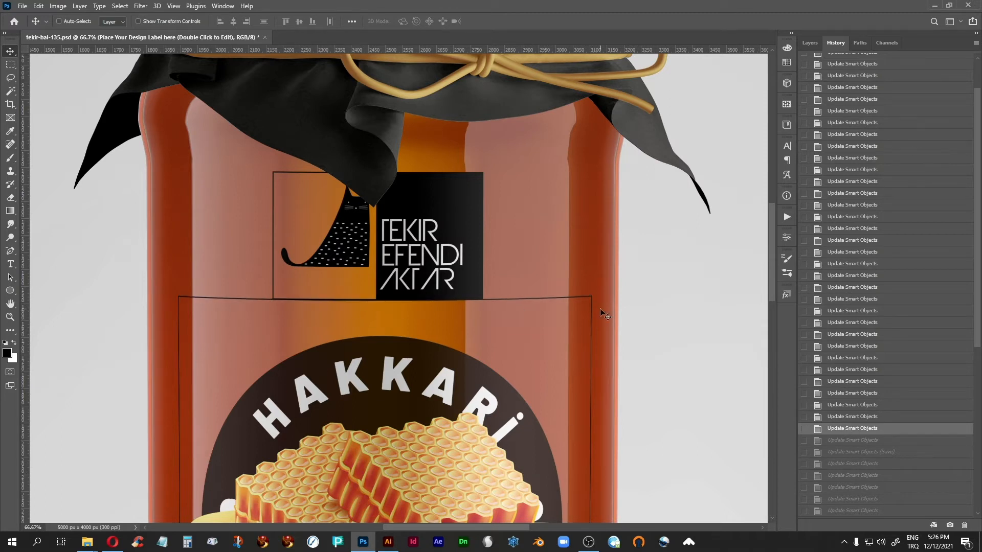
key("ctrl+minus")
key("ctrl+minus")
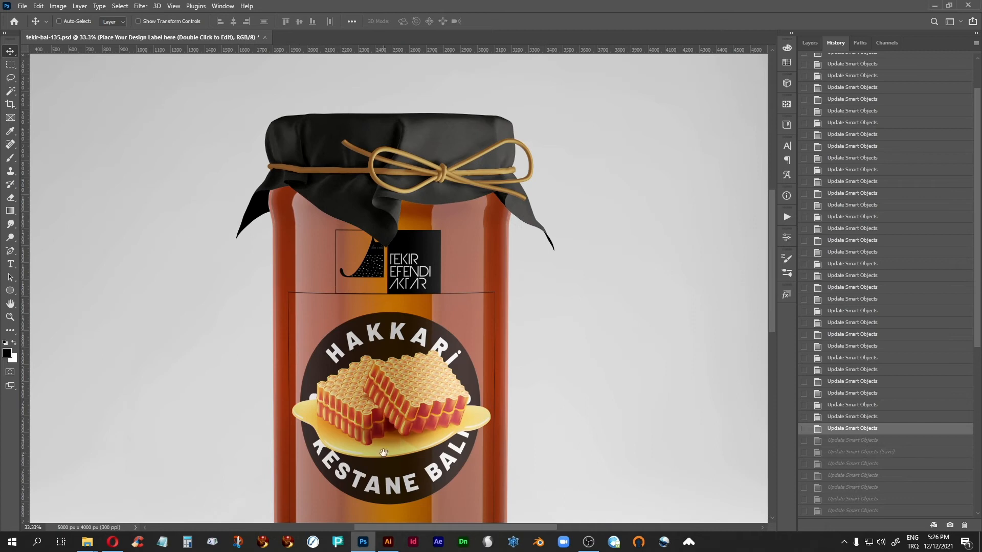
left_click_drag(402, 442, 424, 364)
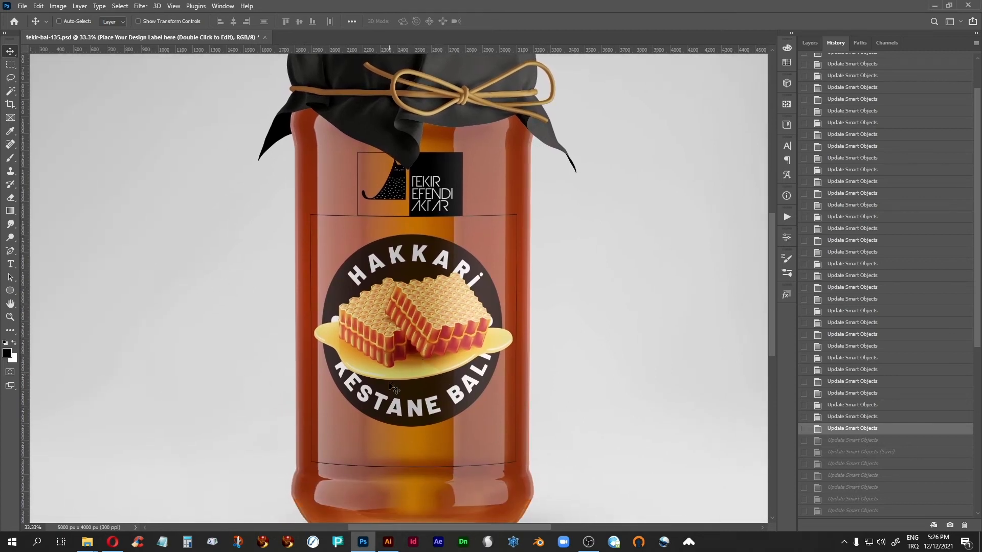
Compare the Update Smart Objects (Save) history state with the two states after it, ending on the (Save) state
left_click(847, 452)
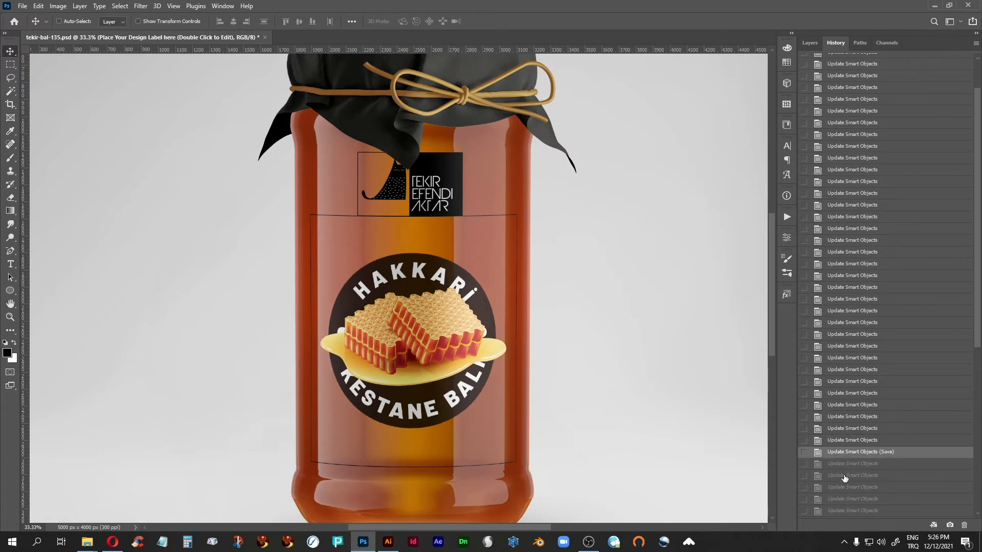
left_click(843, 477)
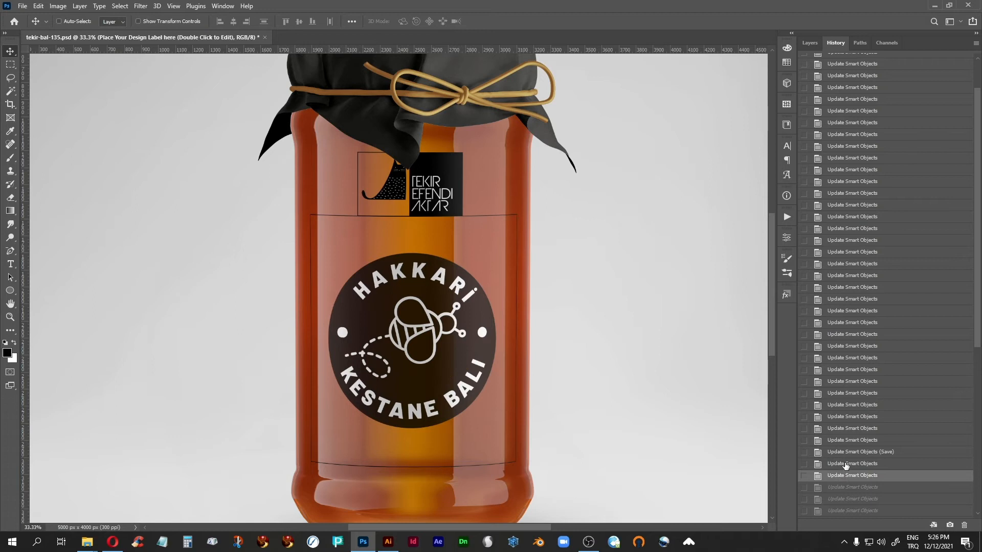
left_click(843, 464)
left_click(844, 453)
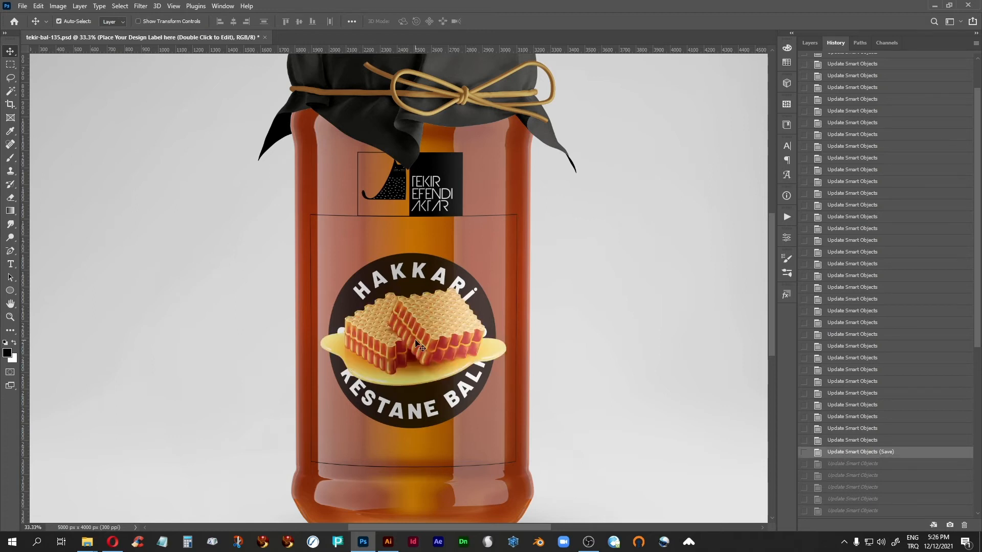
Examine the honeycomb illustration on the round label up close at 100%, and return to the 33.3% view of the jar
key("ctrl+plus")
key("ctrl+plus")
key("ctrl+plus")
left_click_drag(407, 463, 367, 349)
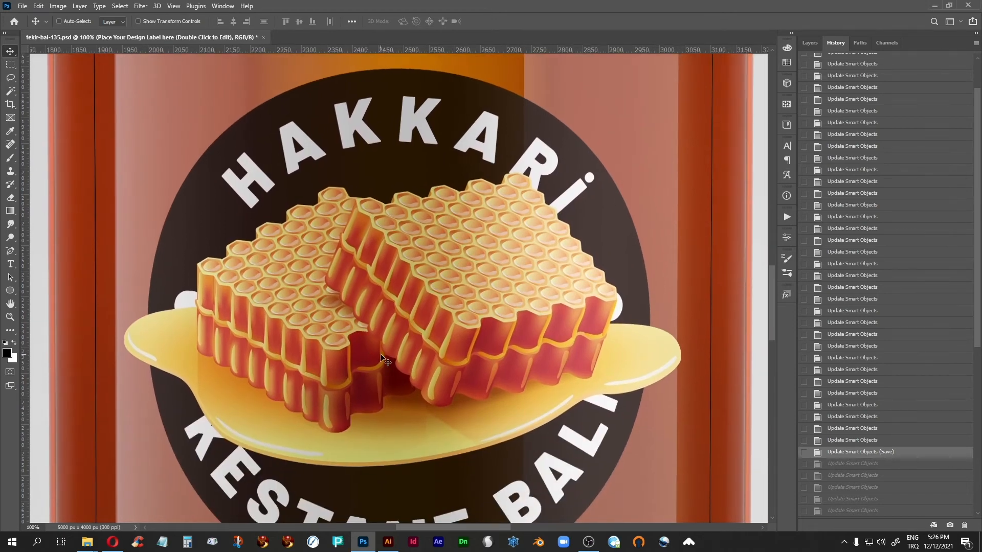
key("ctrl+minus")
key("ctrl+minus")
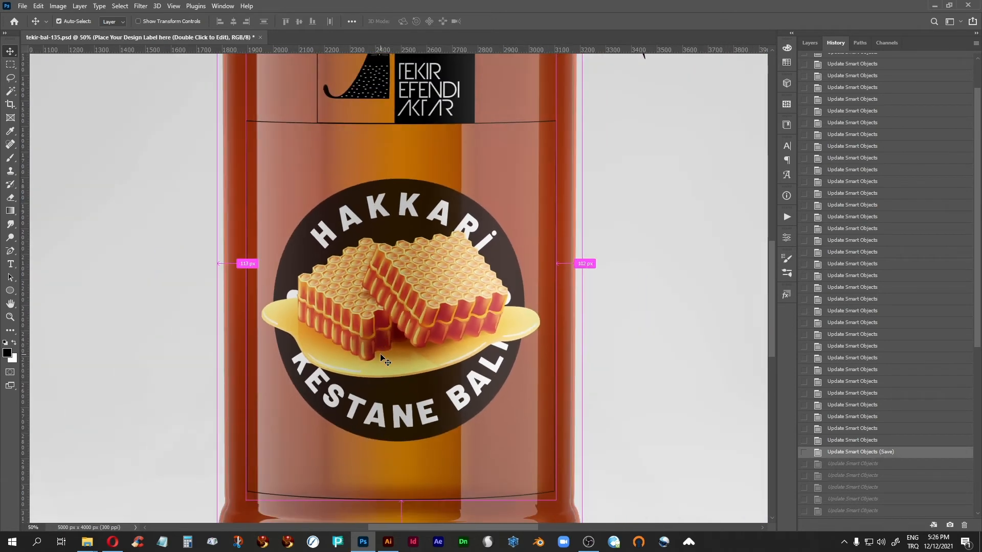
key("ctrl+minus")
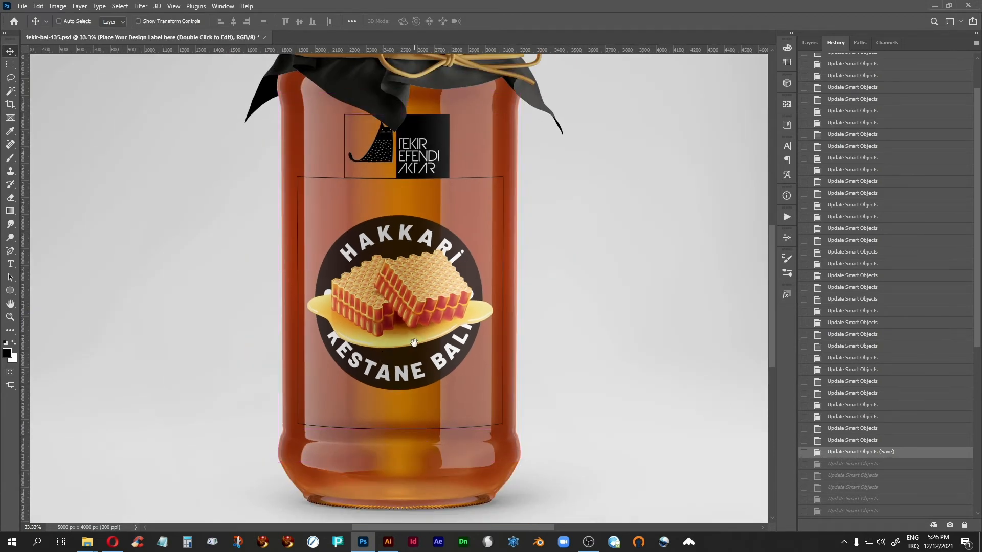
left_click_drag(425, 330, 427, 368)
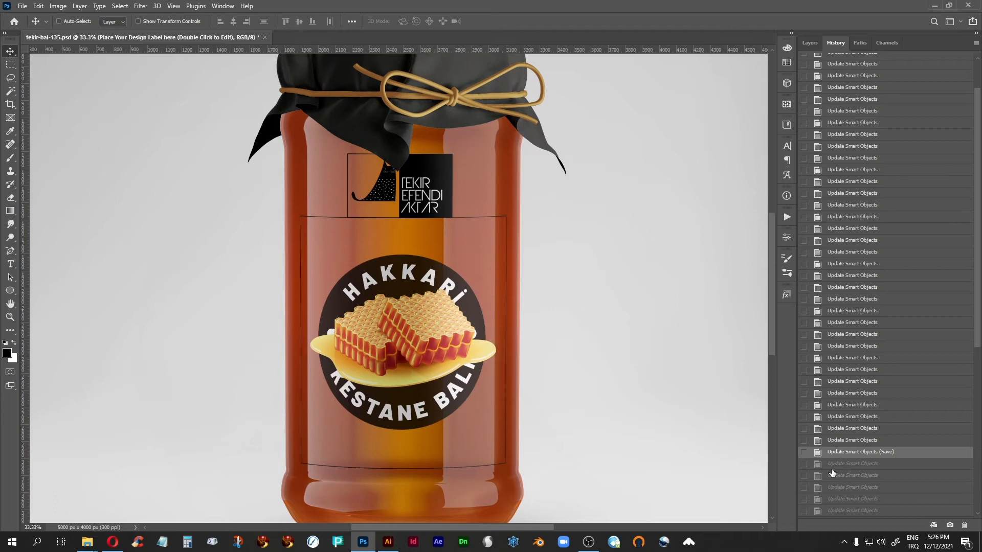
Switch to the browser's Noun Project bee icon page, and review the three noun-bee SVG files in Illustrator, finishing with noun-bee-715529.svg
left_click(115, 542)
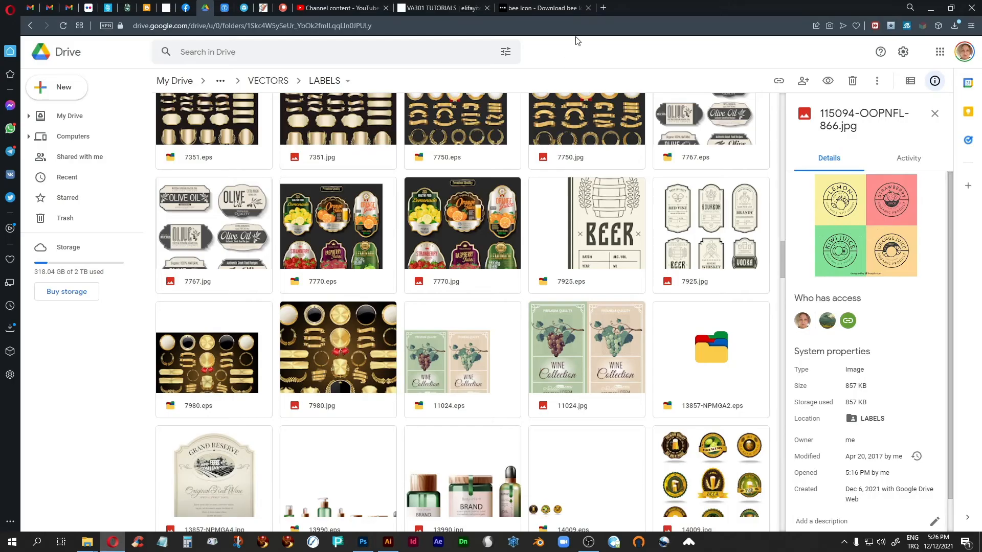
left_click(546, 8)
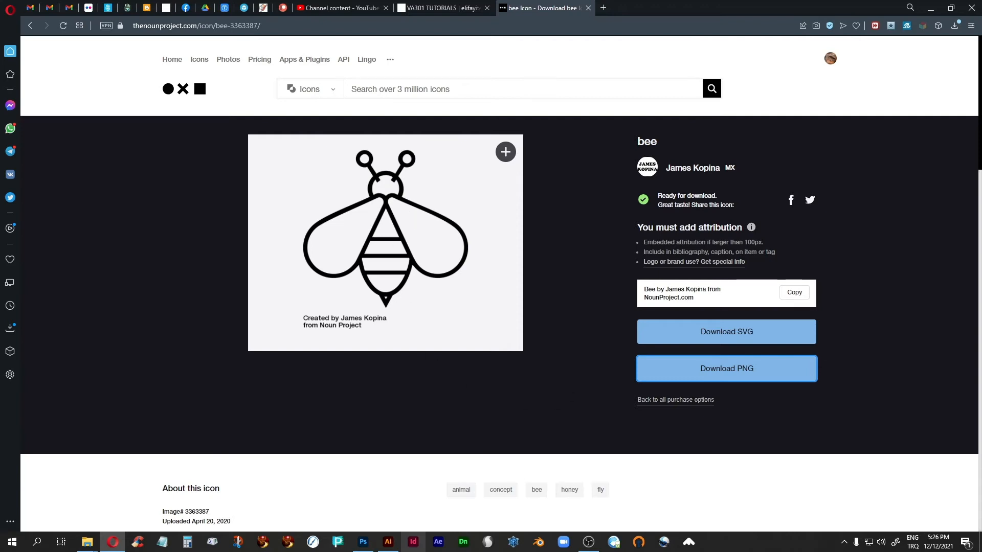
left_click(388, 541)
left_click(308, 31)
left_click(158, 37)
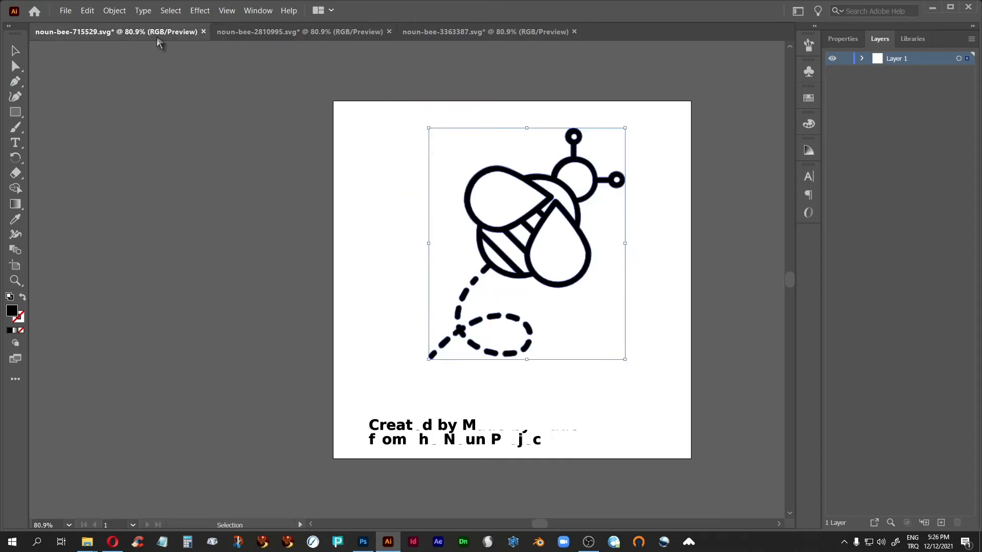
left_click(368, 37)
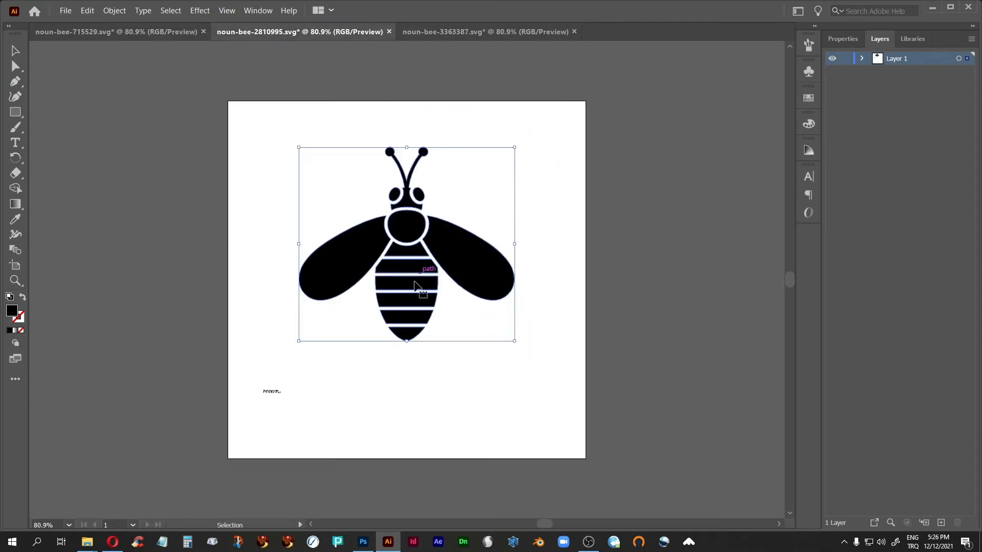
left_click(444, 34)
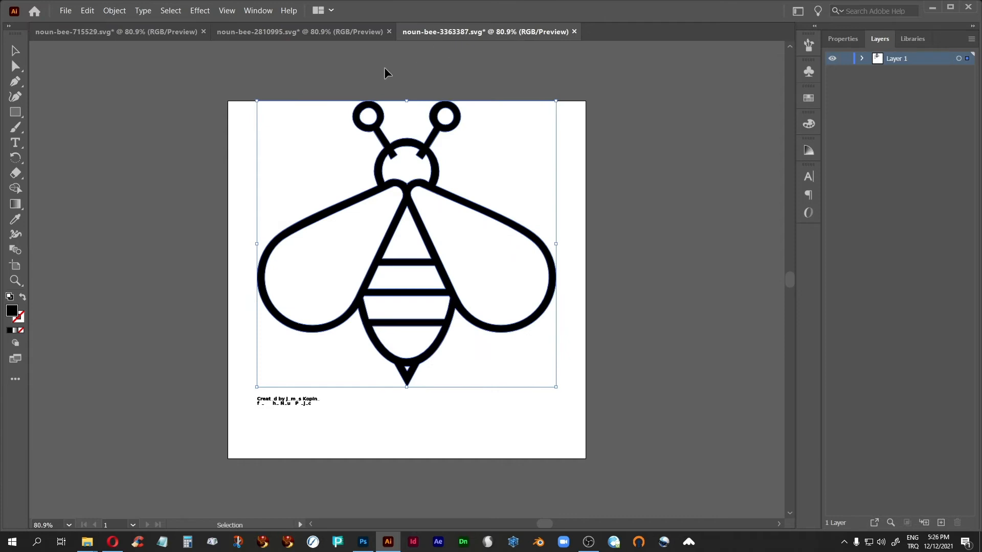
left_click(160, 36)
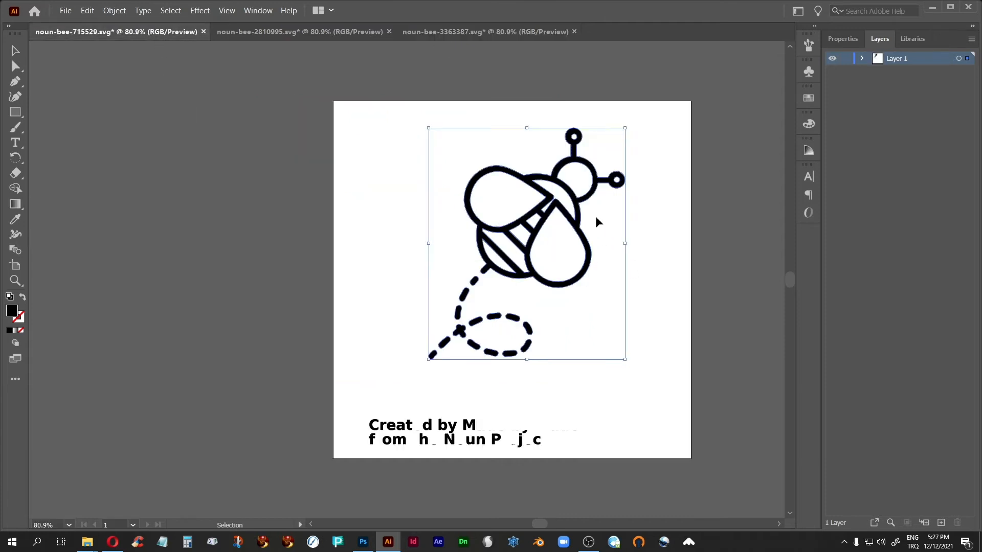
left_click(932, 7)
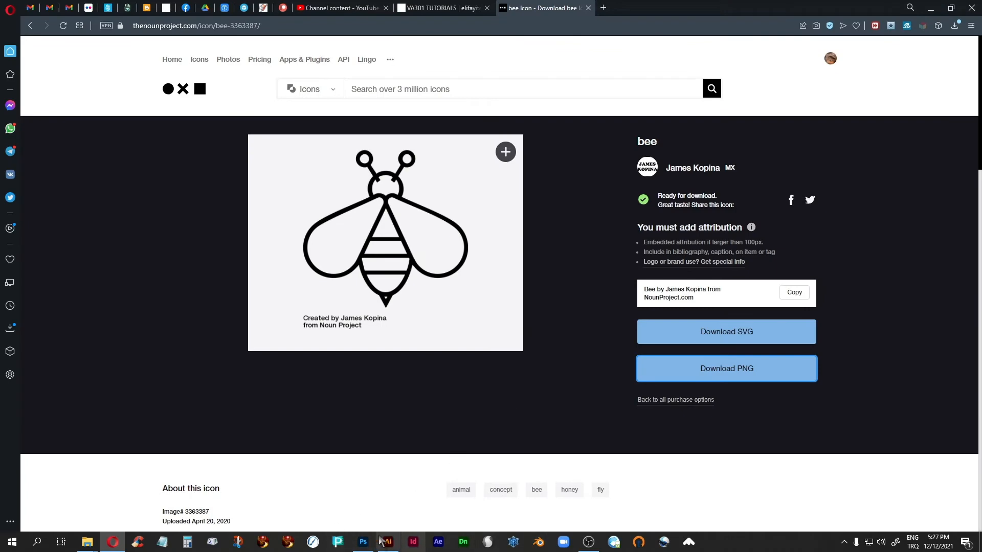
Return to Photoshop and step through the two history states after Update Smart Objects (Save) to examine the bee icon label
left_click(363, 542)
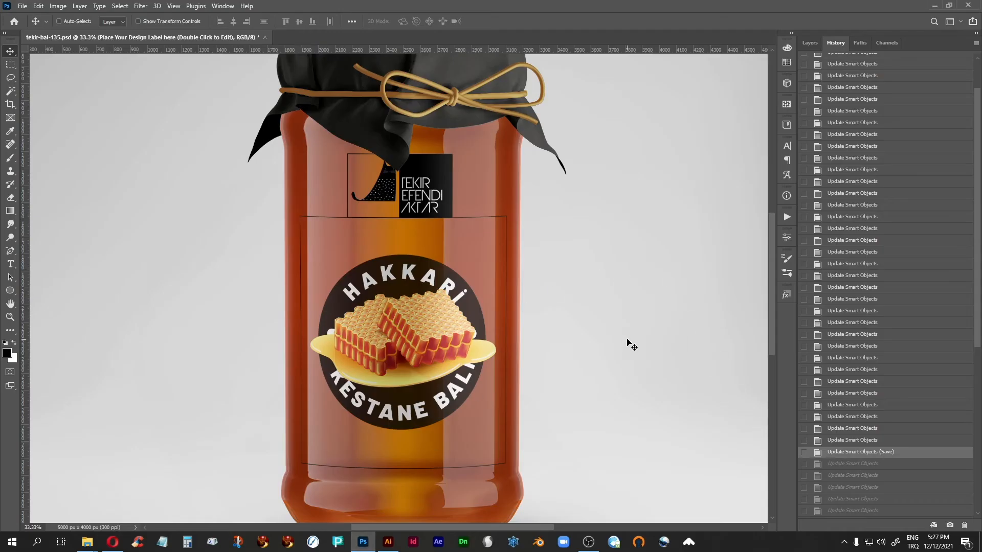
scroll(647, 358, "down", 1)
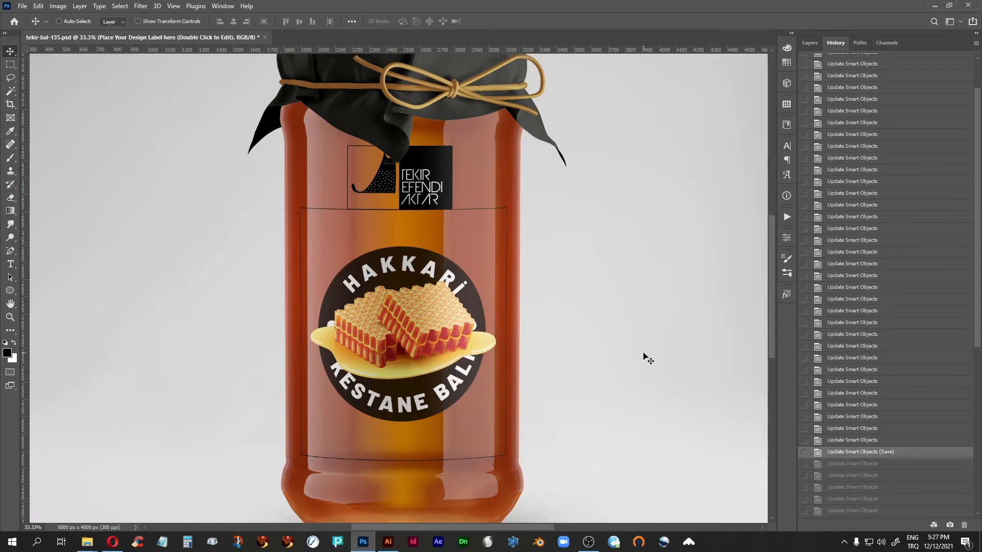
left_click(864, 464)
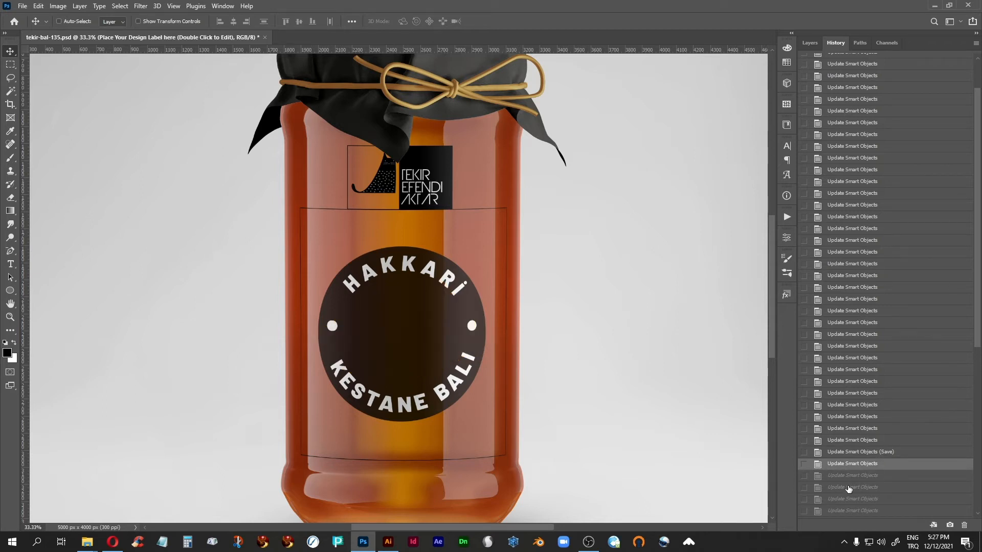
left_click(848, 480)
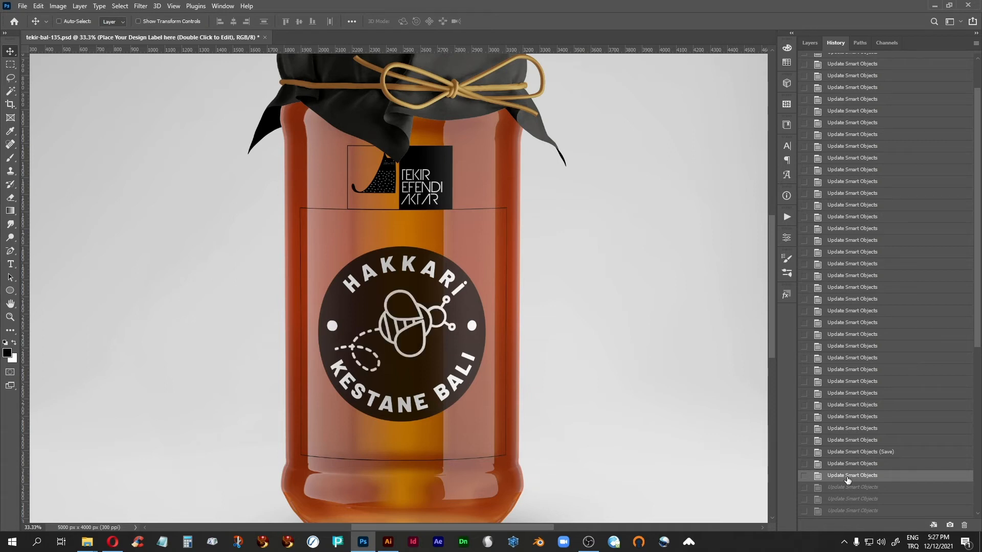
Step through the history states after the outlined flying bee label to compare the alternative bee icons on the round label
scroll(848, 480, "down", 5)
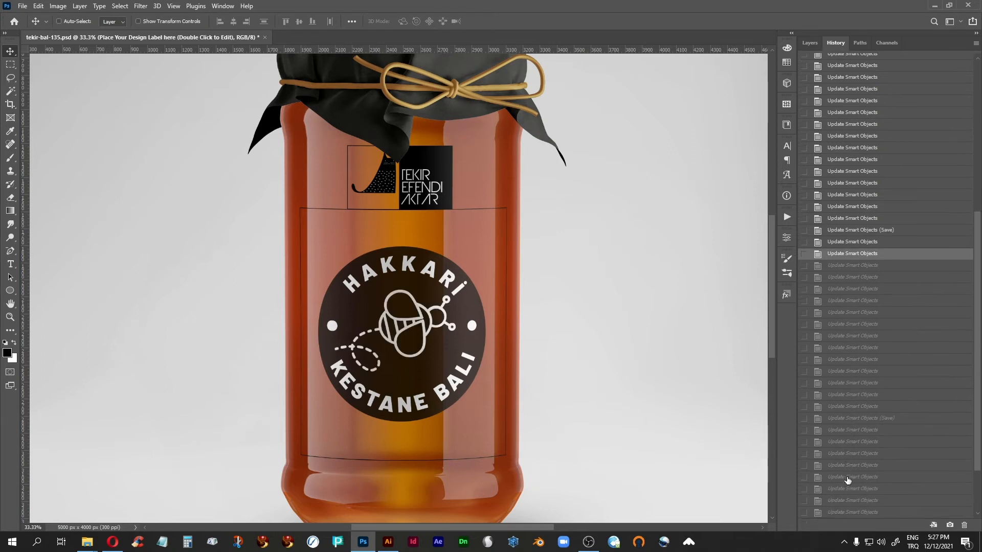
scroll(847, 480, "down", 2)
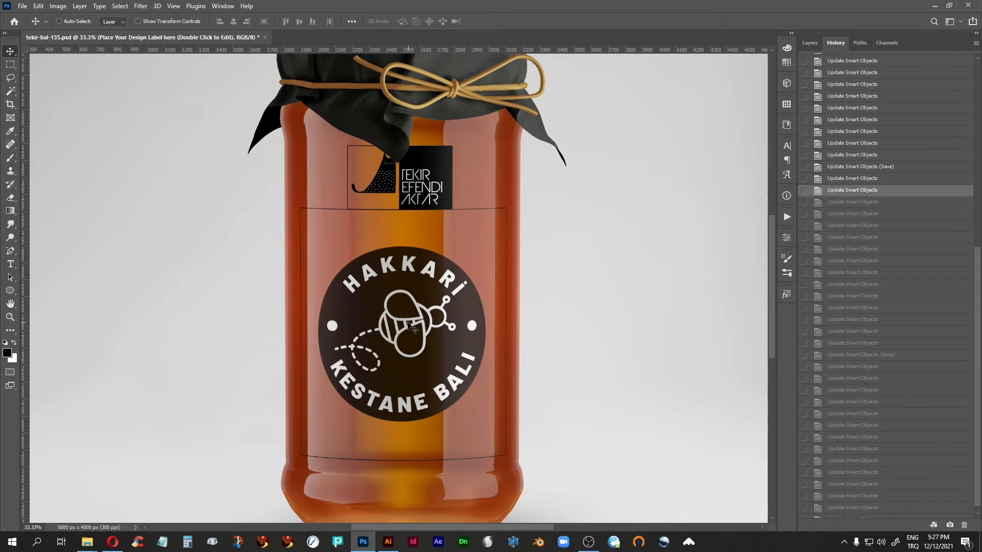
left_click(856, 204)
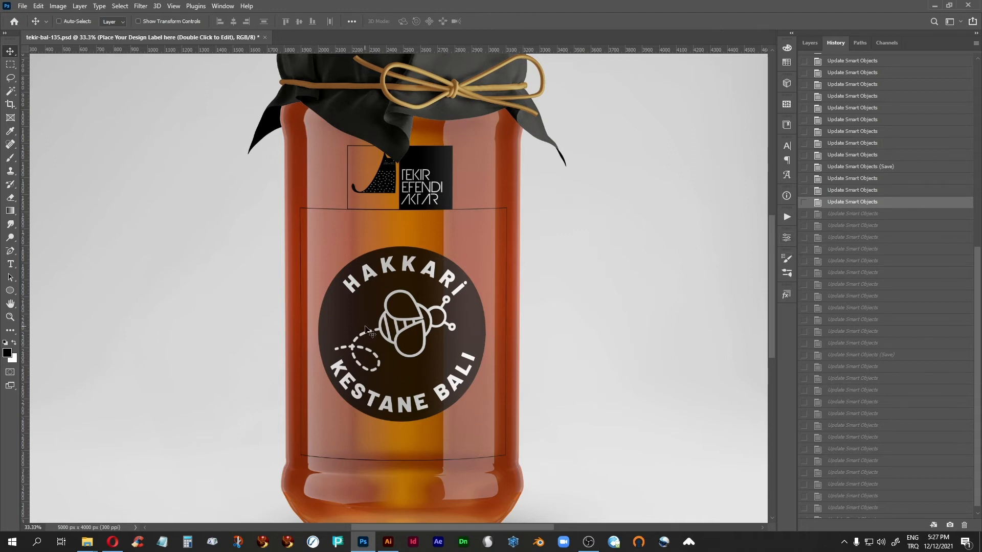
left_click(854, 215)
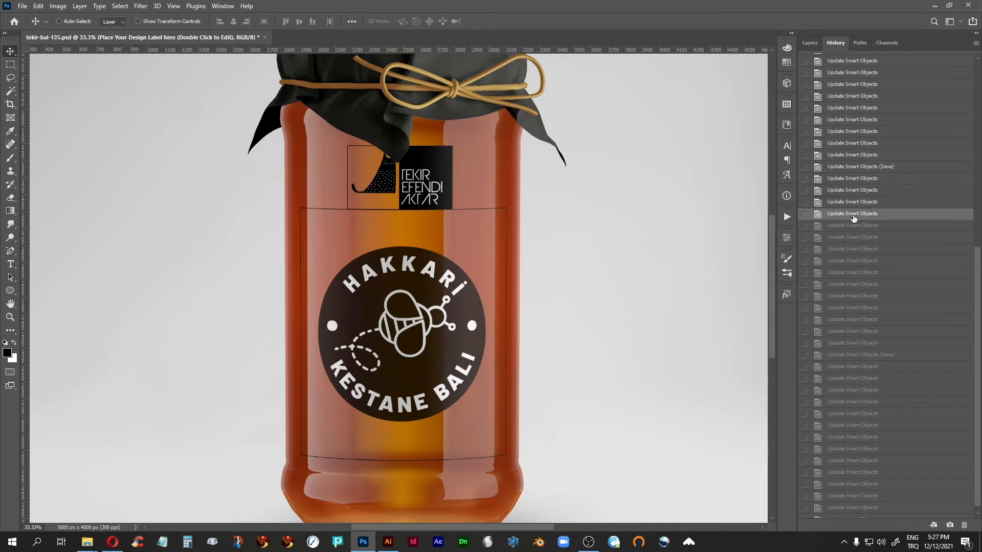
left_click(851, 229)
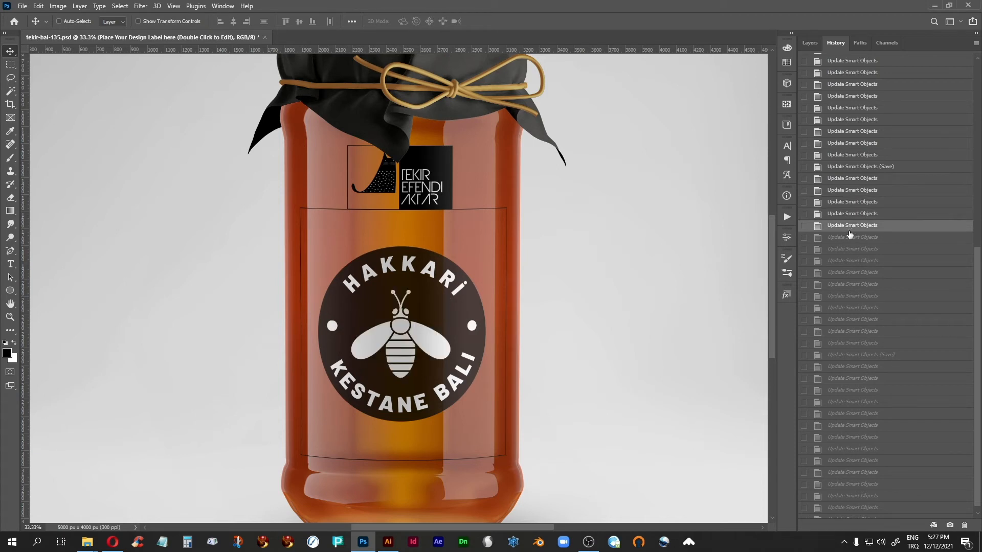
left_click(844, 262)
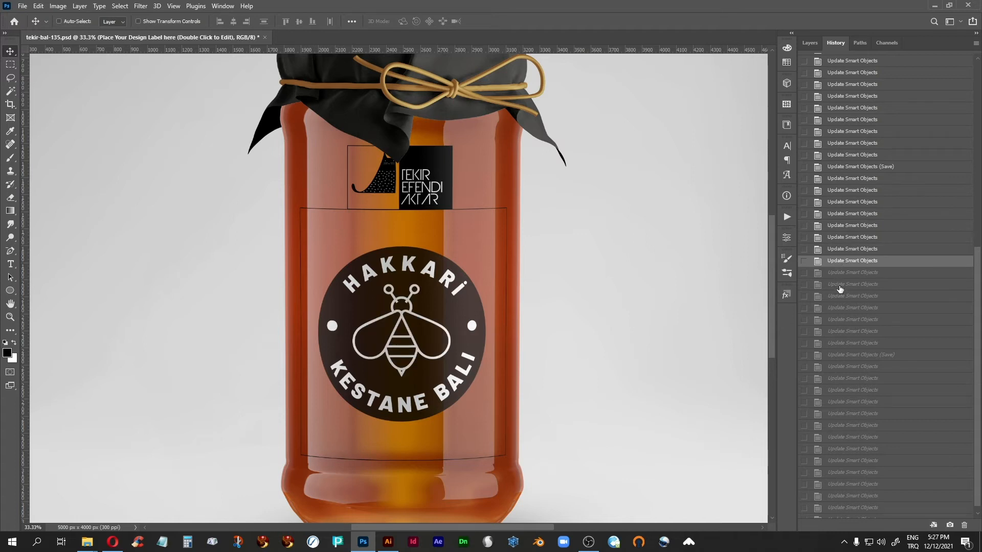
Compare thin and bold HAKKARİ lettering around the outlined bee, ending on the history state with bold lettering
left_click(839, 285)
left_click(842, 274)
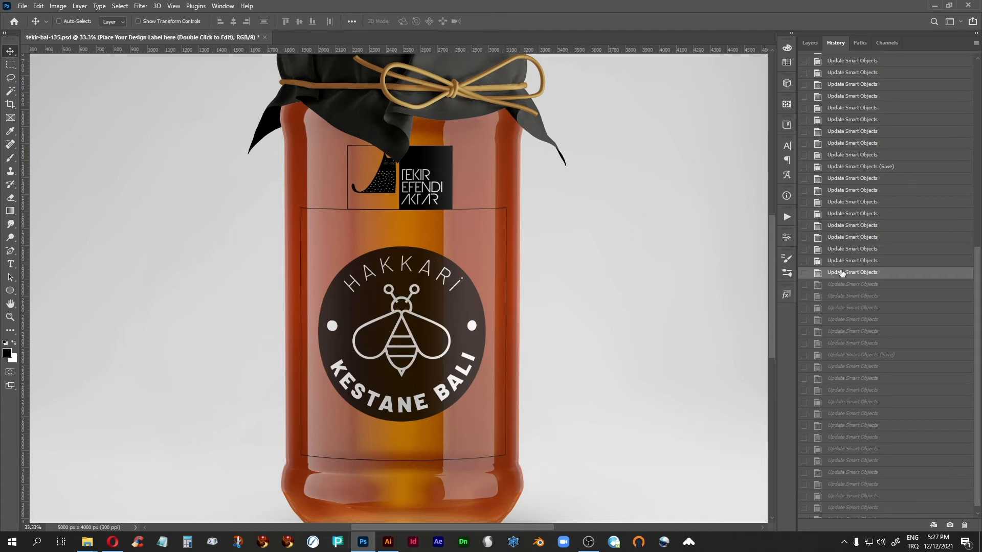
left_click(844, 262)
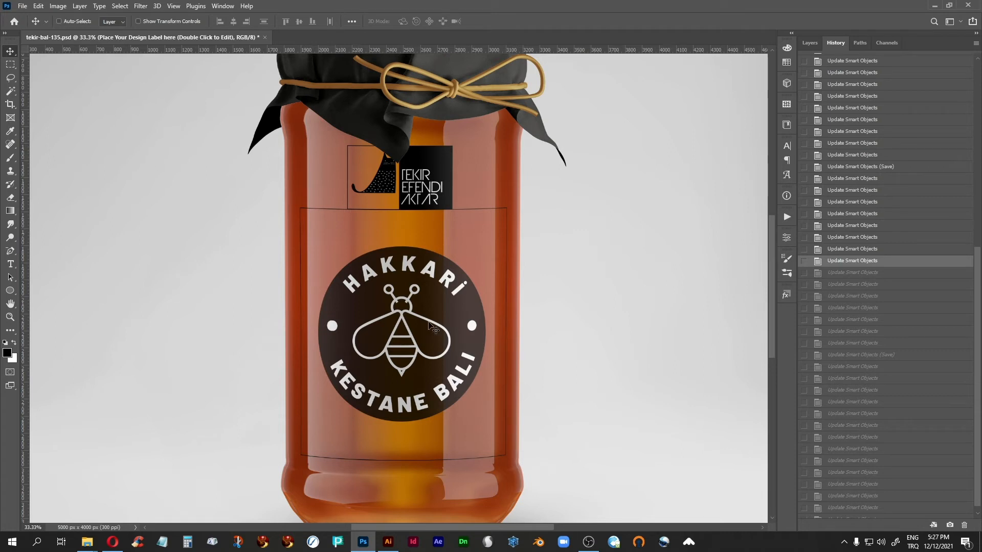
Revisit the earlier history states to compare the honeycomb label on the grey background with the one directly on the jar
scroll(977, 282, "up", 10)
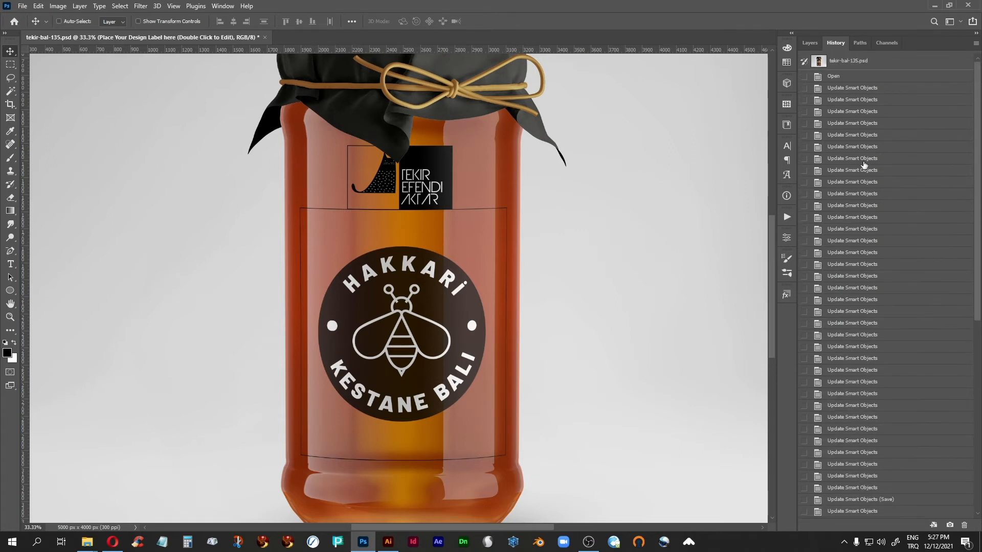
left_click(862, 209)
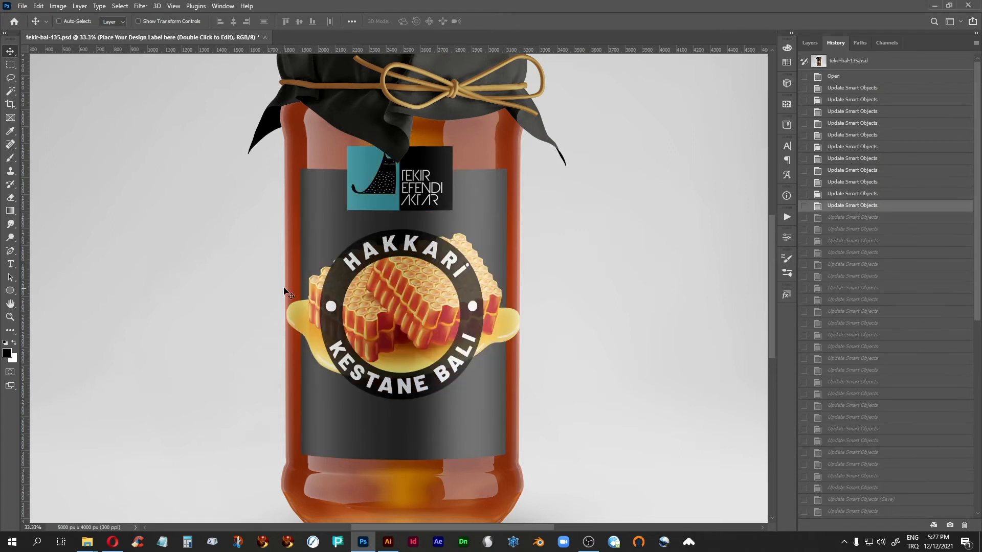
left_click(842, 395)
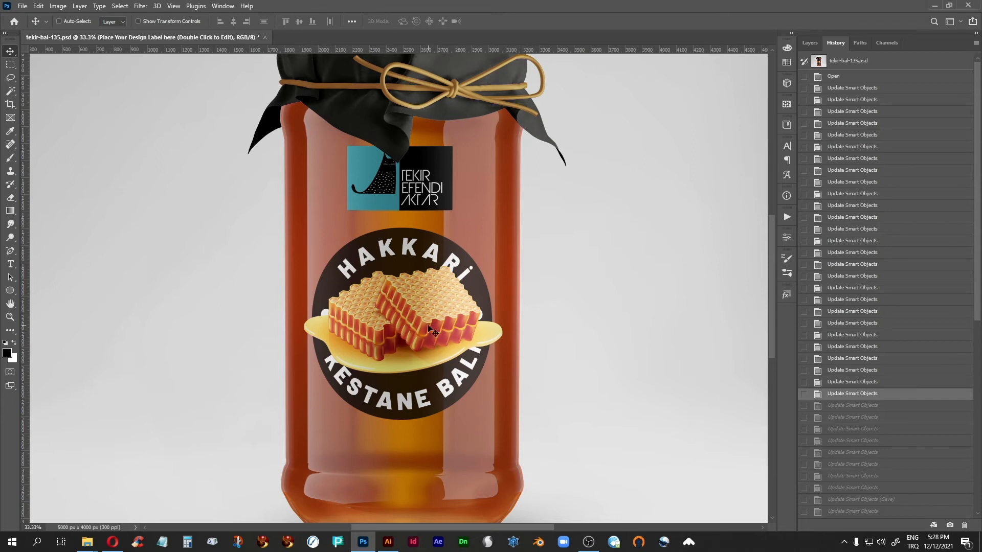
Move ahead to the history state with the solid-winged bee and thin lettering, and examine the label on the jar
left_click_drag(977, 232, 980, 323)
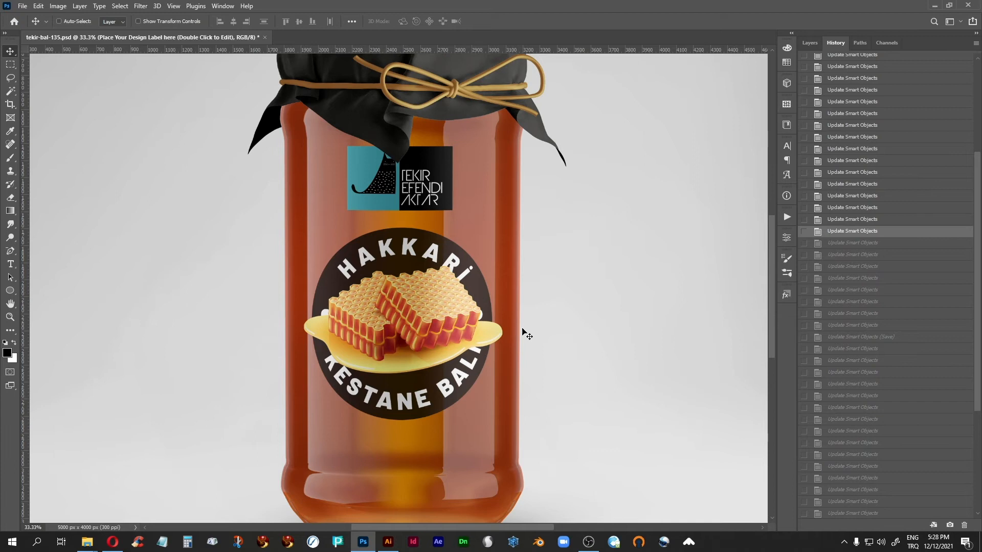
left_click(885, 479)
scroll(885, 362, "down", 1)
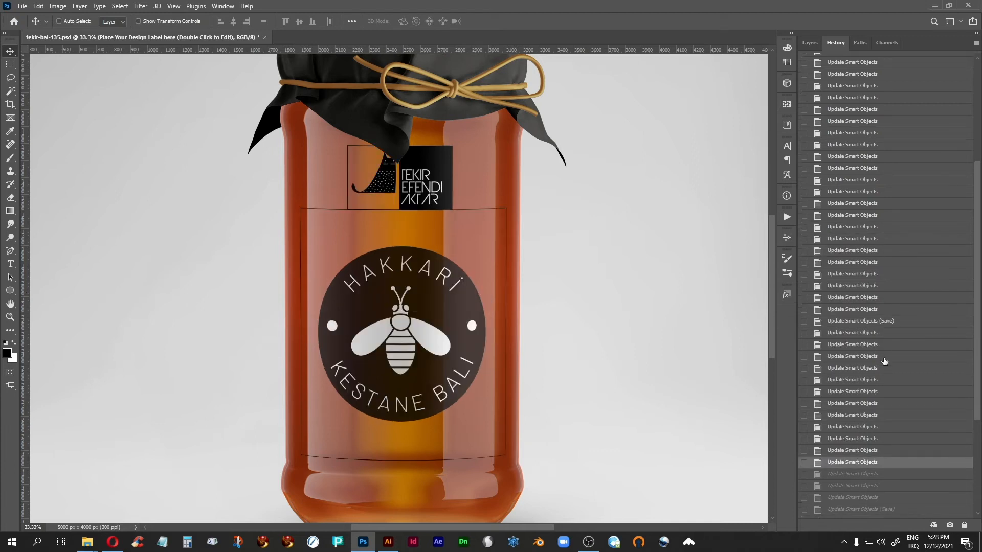
scroll(884, 362, "down", 2)
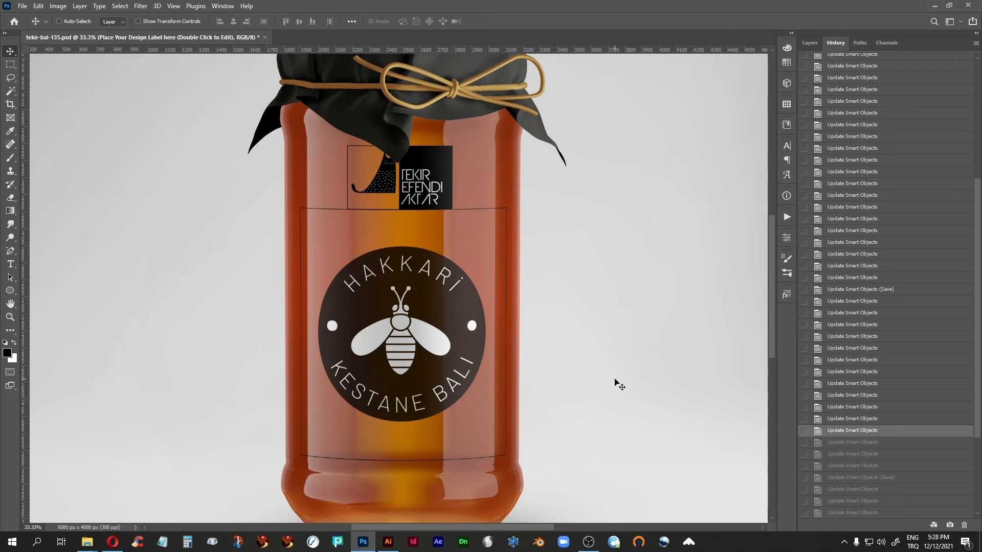
scroll(615, 379, "down", 2)
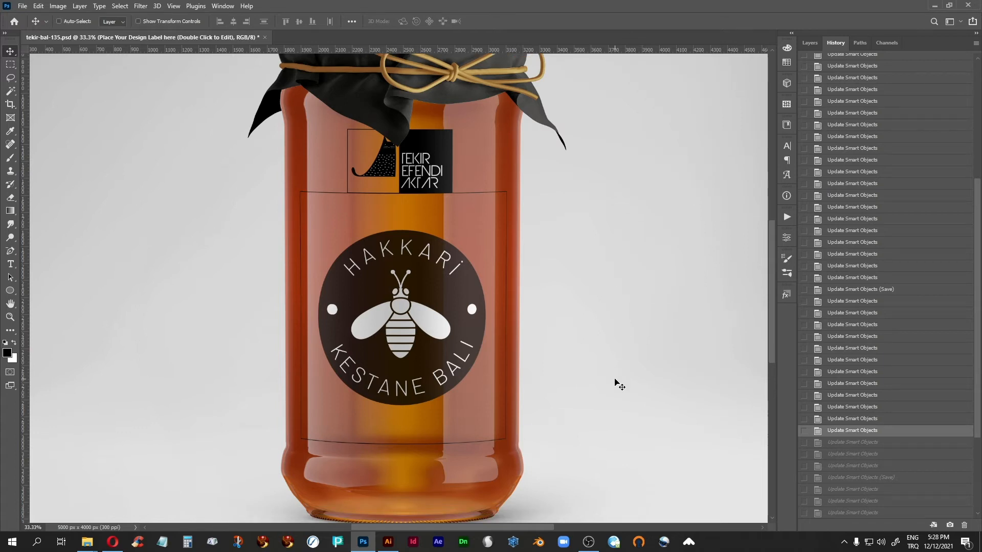
scroll(615, 379, "up", 2)
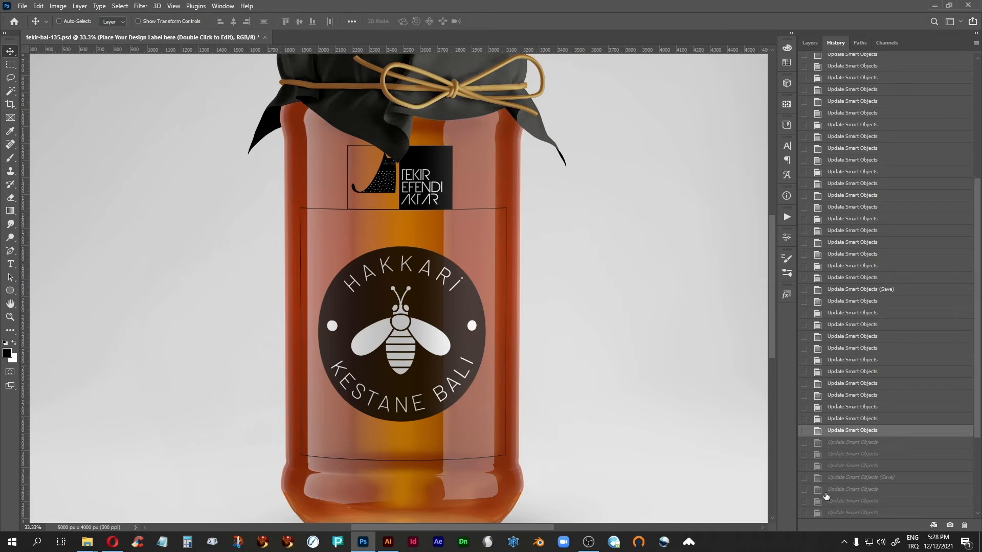
Step from the second Update Smart Objects (Save) state through the next two states to examine the ENFES text
left_click(835, 478)
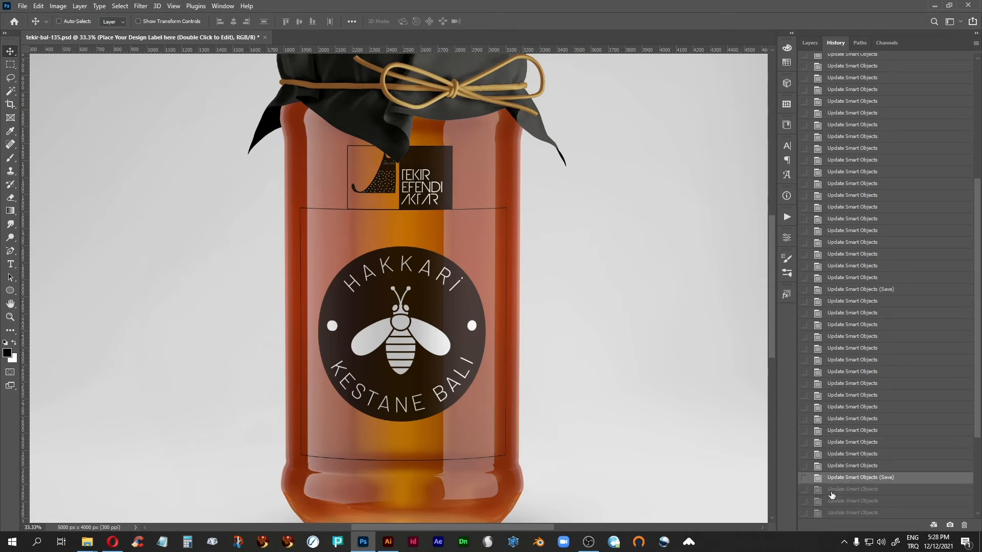
left_click(831, 491)
left_click(832, 501)
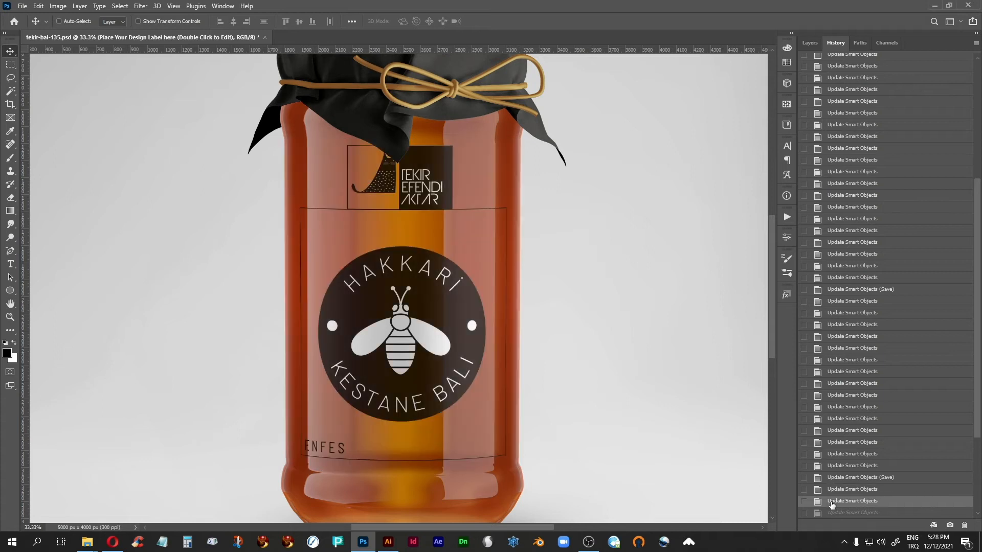
scroll(872, 394, "down", 2)
scroll(873, 395, "down", 3)
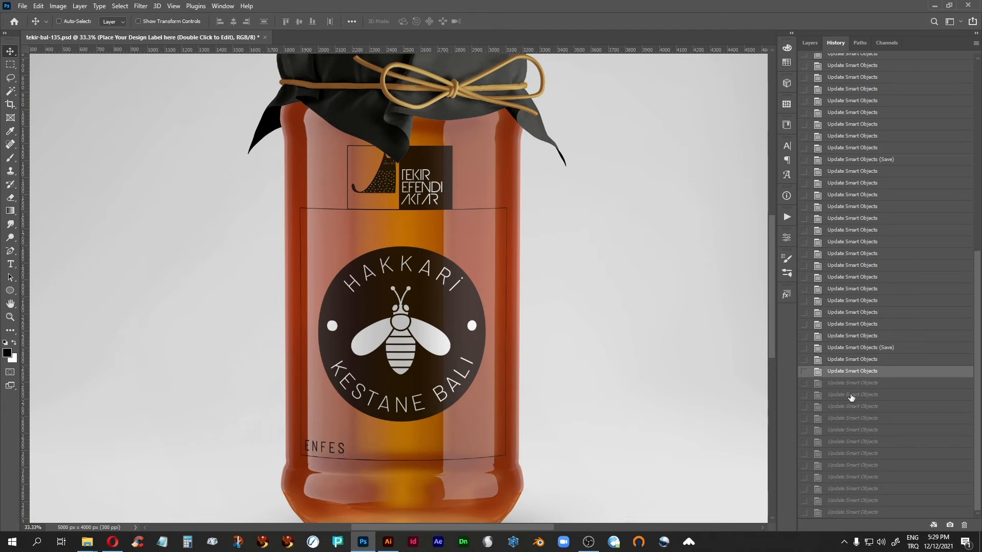
Step through the remaining history states to the last one, comparing the placement of the ENFES, 1894'DEN BERİ and 500ML texts
left_click(852, 394)
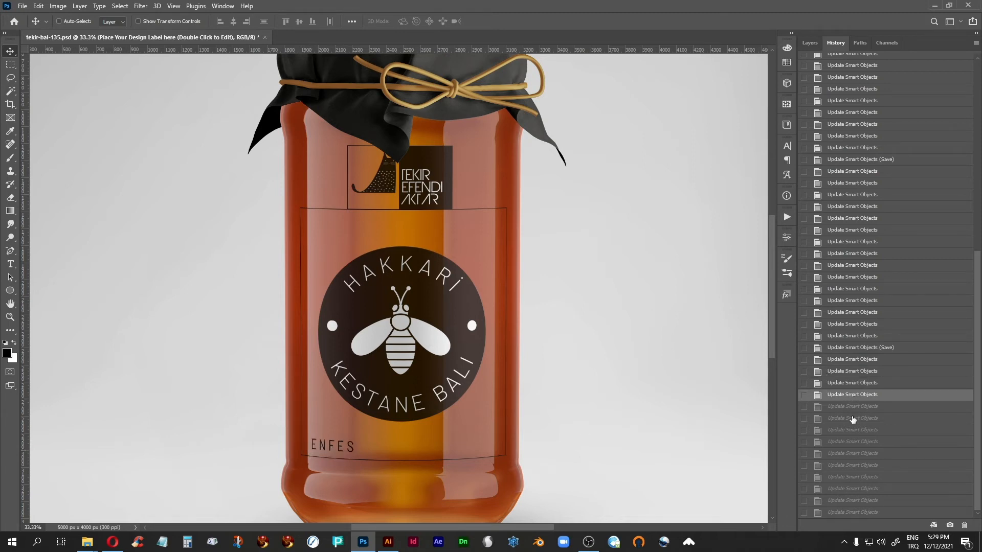
left_click(852, 419)
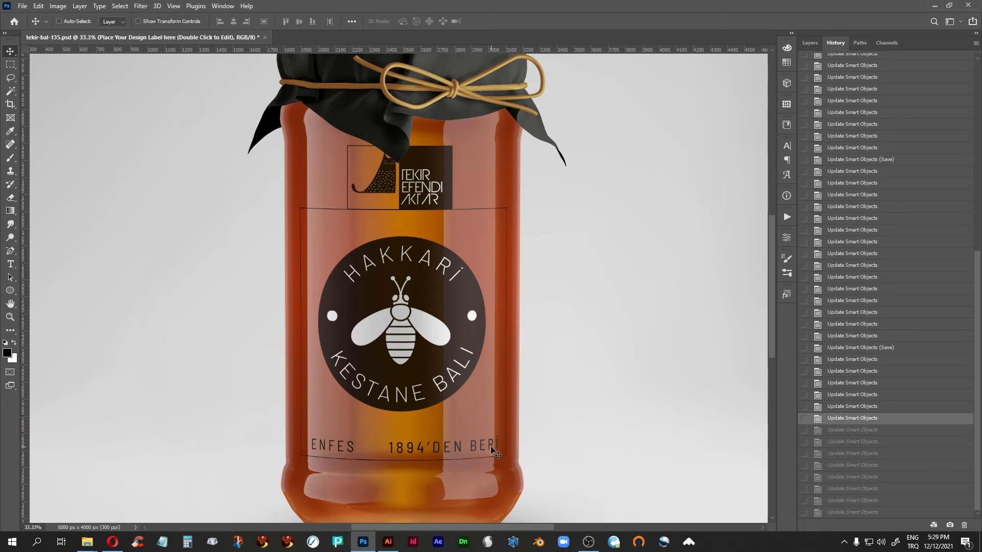
left_click(840, 442)
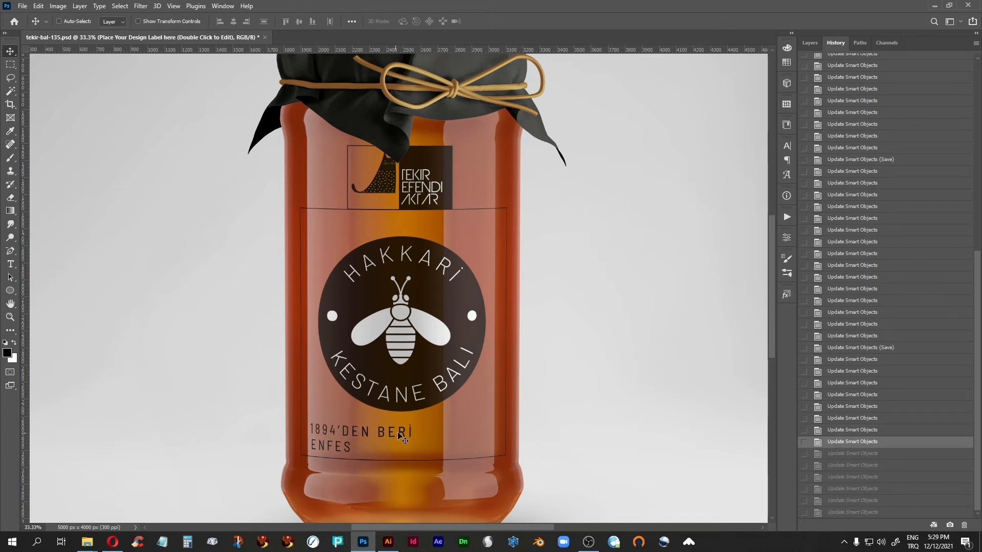
left_click(861, 456)
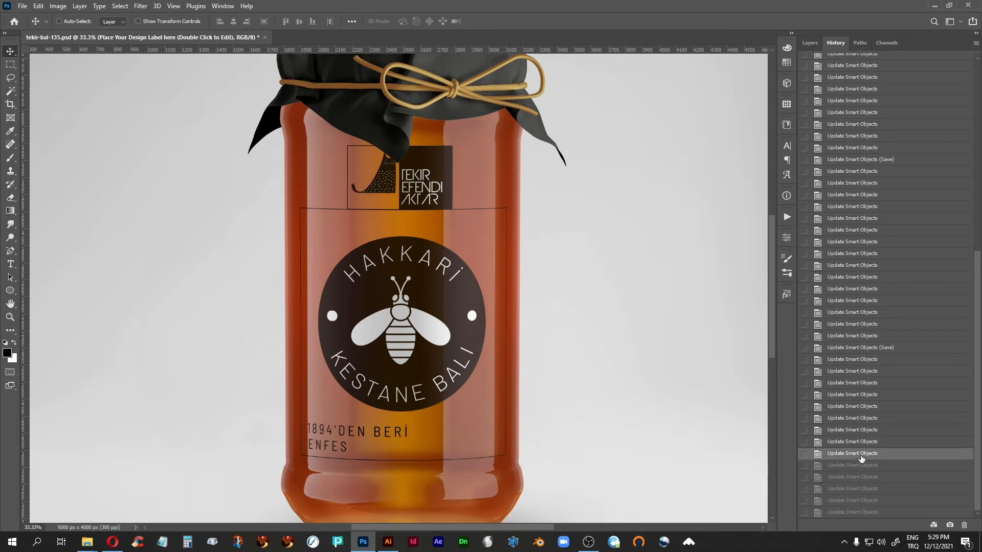
left_click(858, 480)
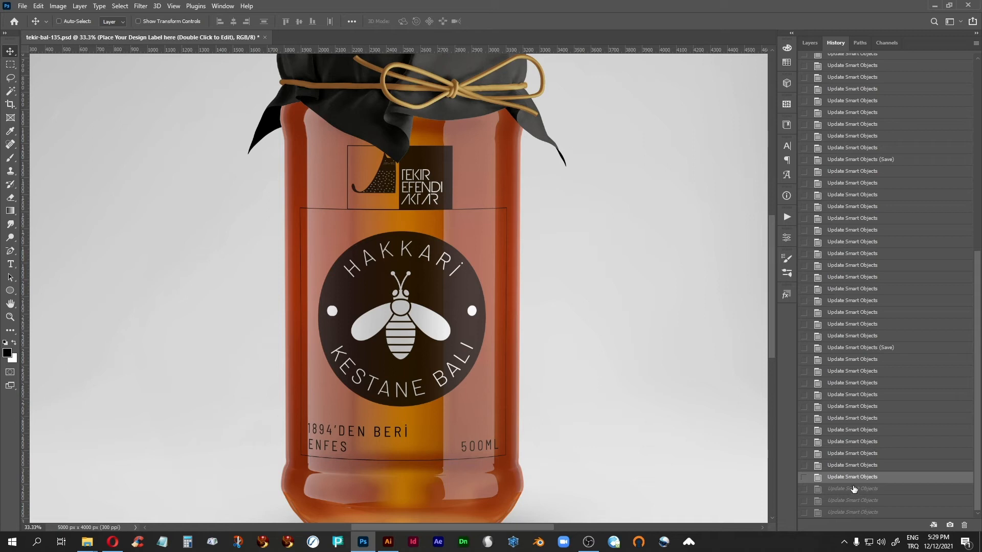
left_click(849, 490)
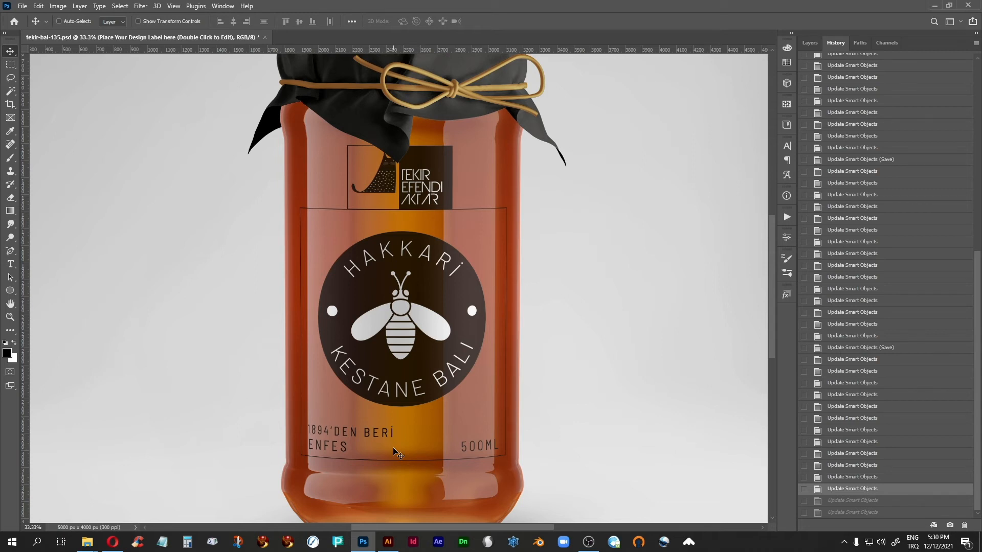
left_click(852, 513)
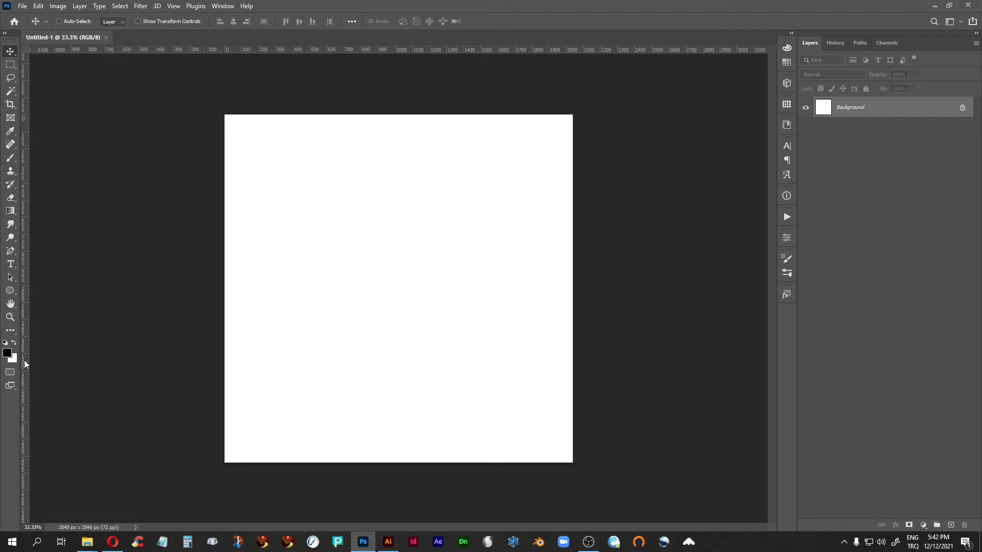
Place vertical and horizontal guides through the canvas centre, and draw a black circle about 1008 px wide around their intersection
left_click_drag(23, 358, 400, 407)
left_click_drag(313, 49, 301, 289)
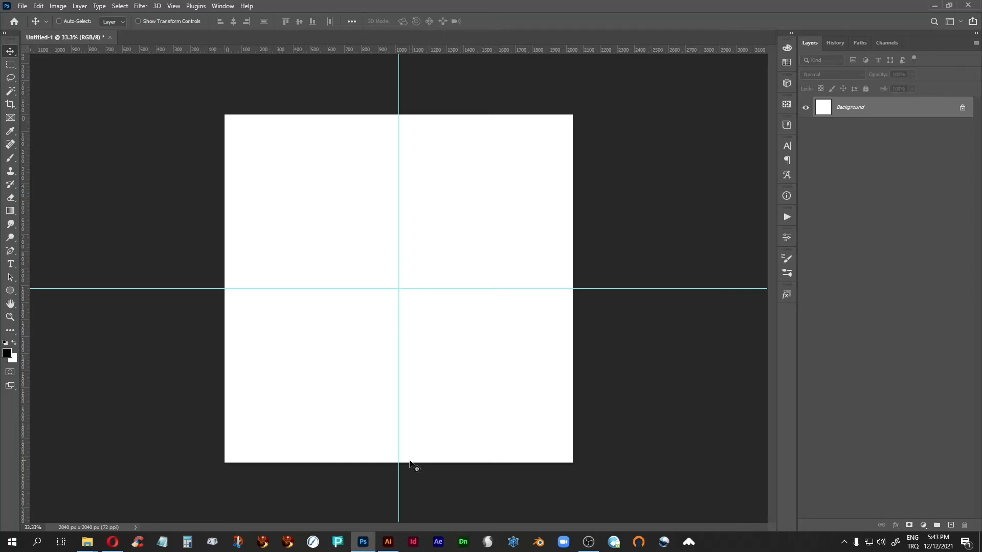
left_click(10, 291)
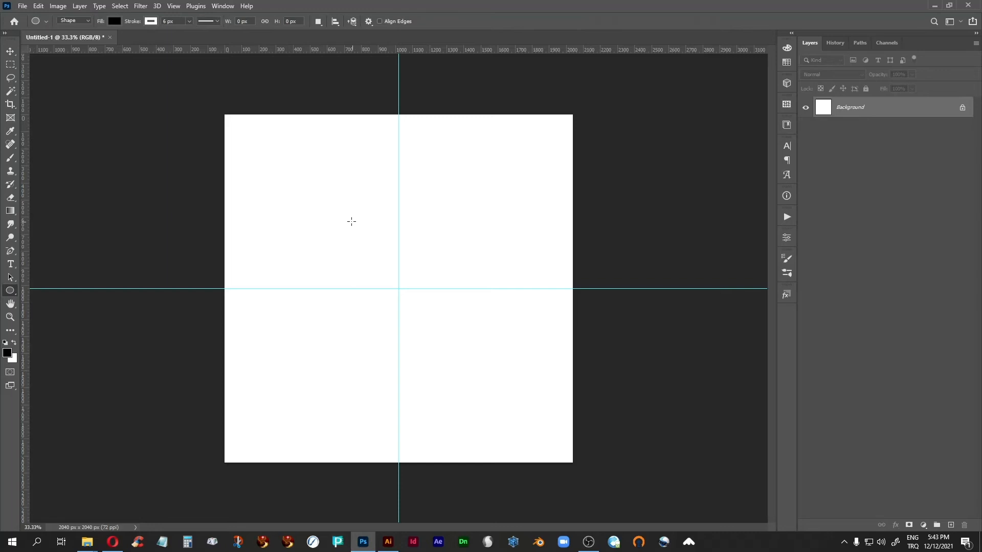
left_click_drag(322, 199, 500, 372)
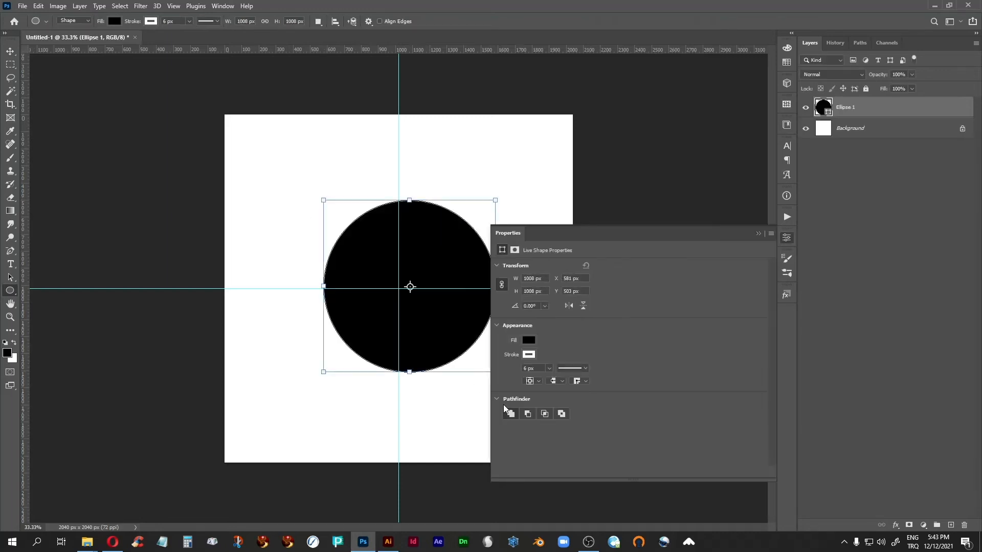
left_click(758, 233)
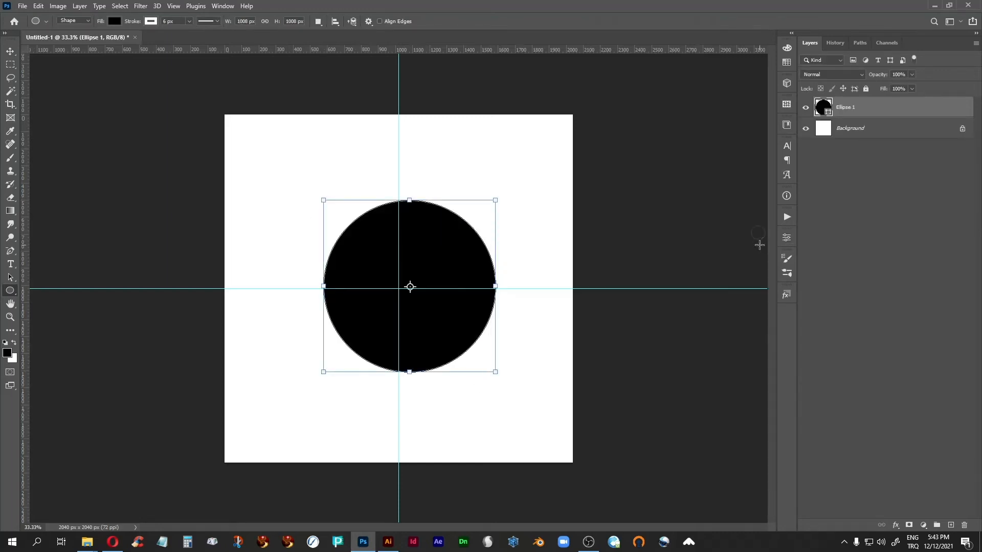
Set the circle's stroke colour to black and remove its fill
left_click(149, 23)
left_click(86, 75)
left_click(114, 22)
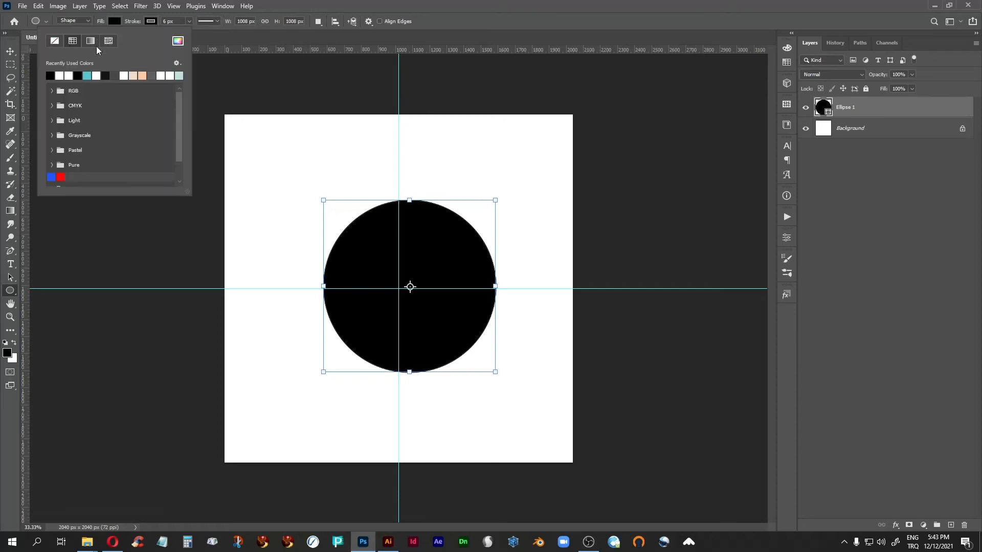
left_click(55, 42)
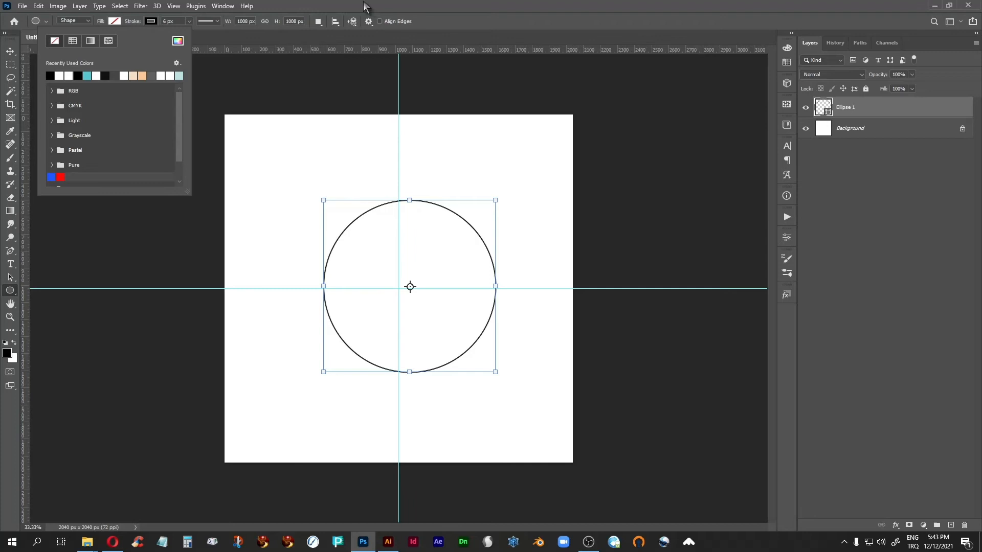
left_click(294, 2)
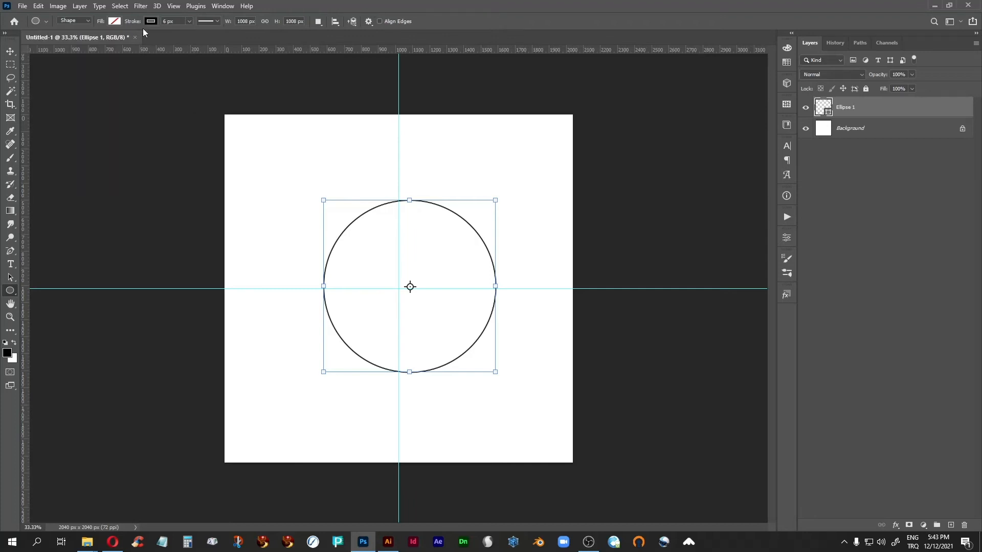
Thin the circle's stroke to 2.51 px
left_click(189, 22)
left_click_drag(186, 32, 178, 34)
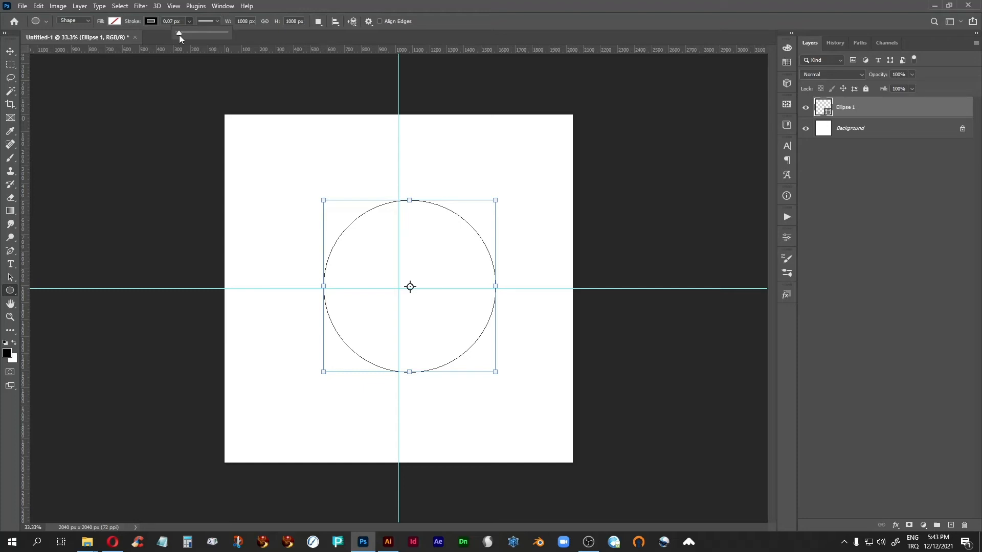
left_click_drag(179, 34, 181, 35)
left_click(832, 154)
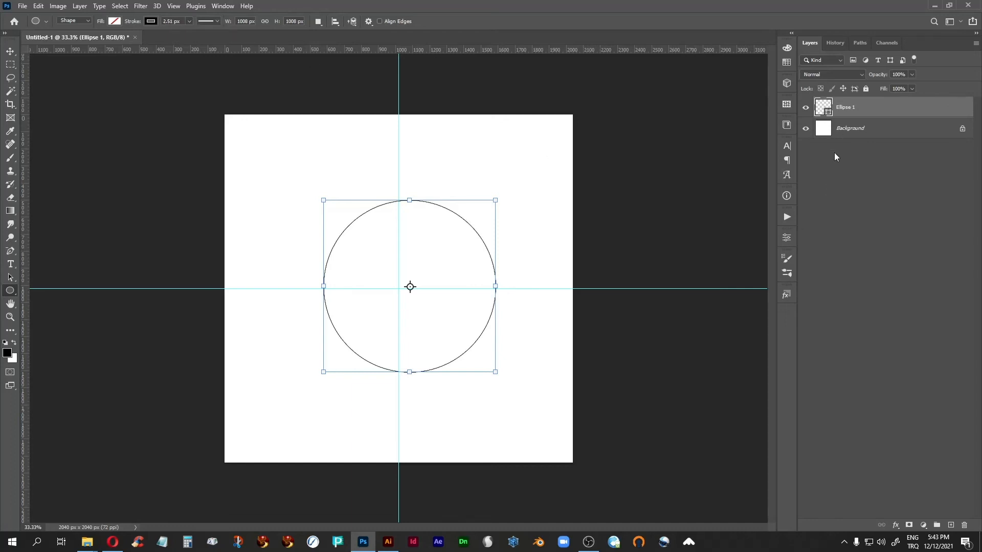
Add centred path text reading TAZE GÜNLÜK YUMURTA along the outside of the circle's upper arc
left_click(10, 266)
left_click(375, 21)
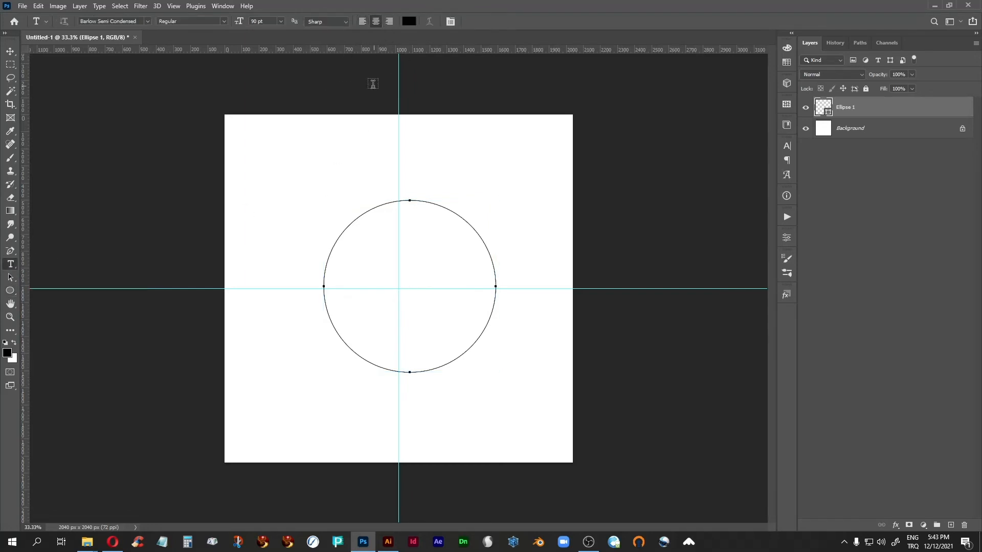
left_click(409, 199)
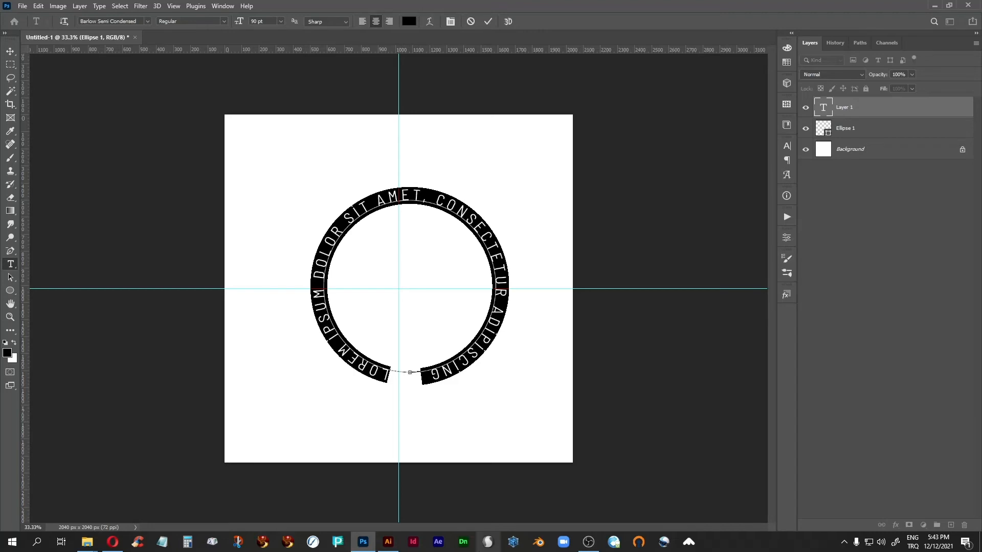
key("BackSpace")
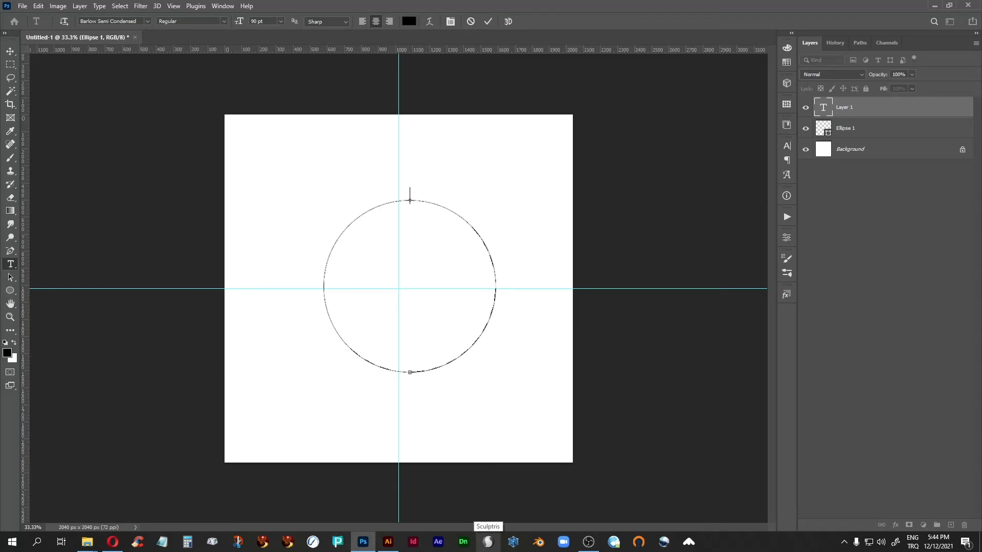
type("TAZE GÜNLÜK YUMURTA")
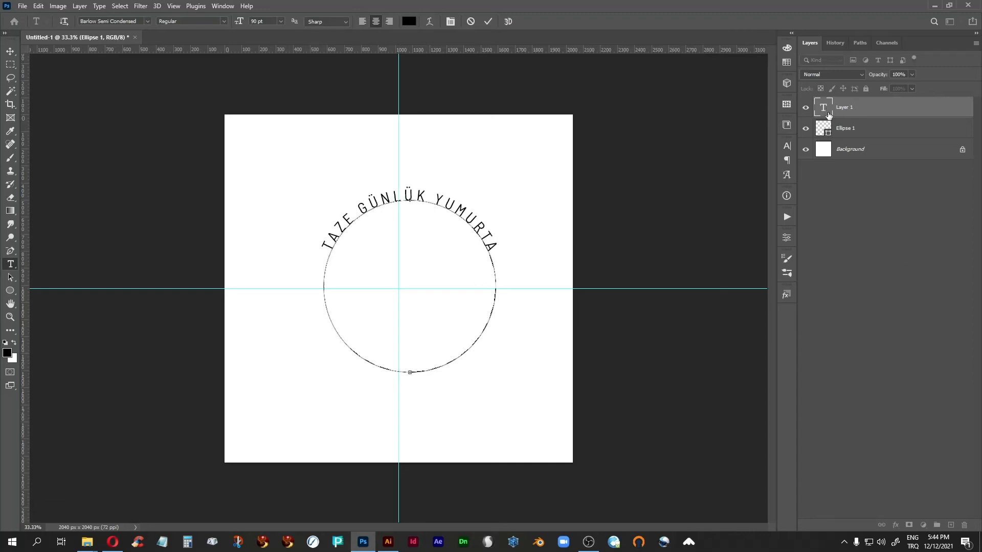
Set the font size of the curved TAZE GÜNLÜK YUMURTA text to 100 pt
left_click_drag(323, 246, 509, 250)
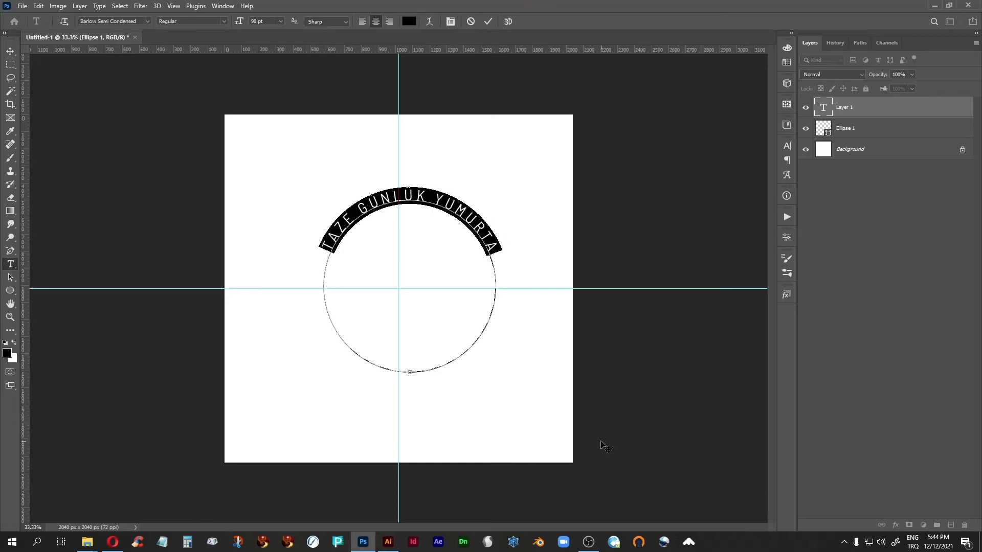
left_click(786, 147)
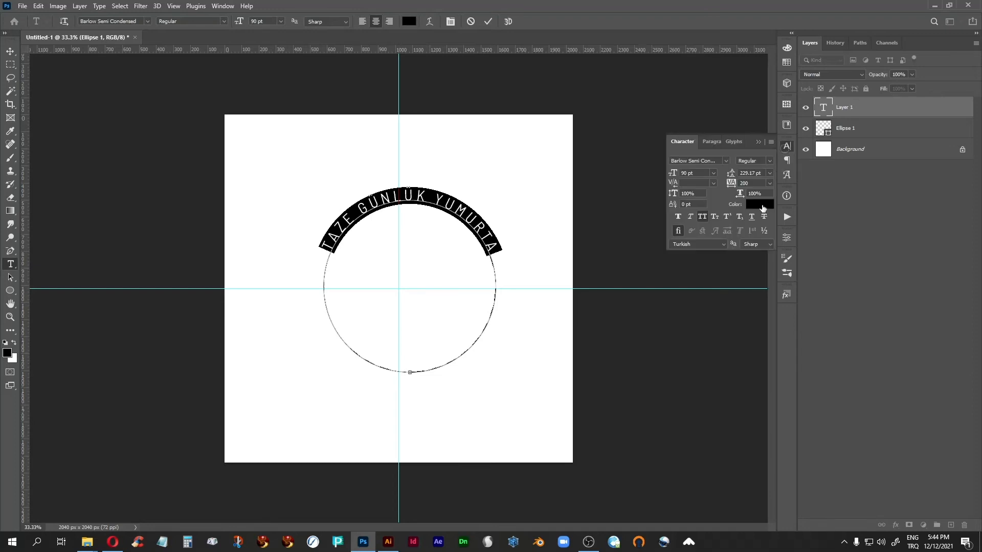
left_click(768, 163)
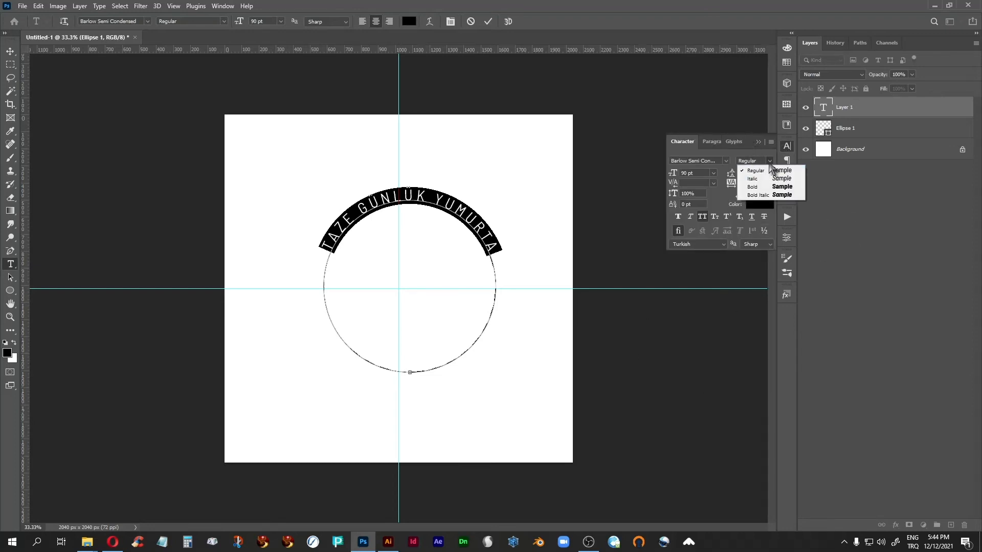
left_click(829, 198)
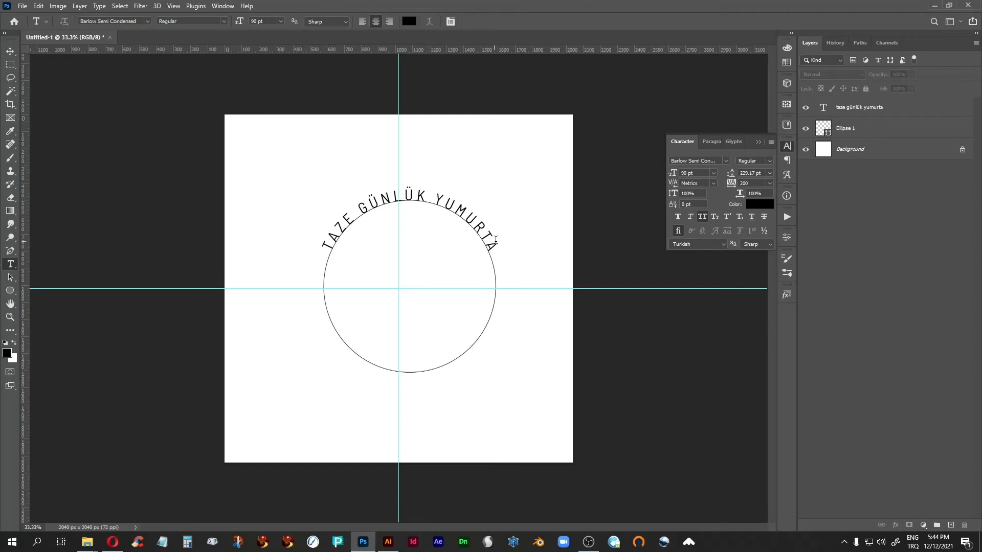
left_click_drag(490, 242, 280, 255)
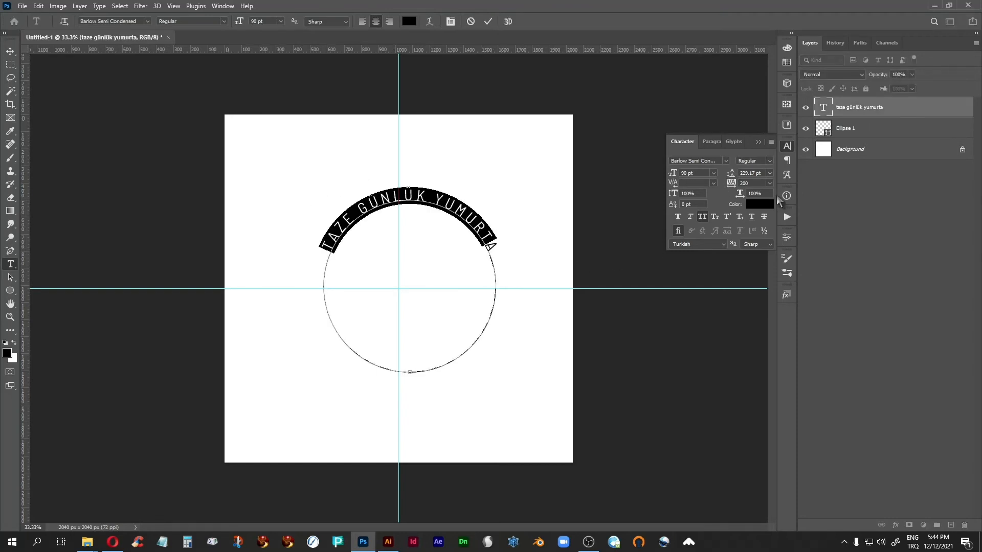
left_click_drag(498, 253, 298, 250)
type("100")
key("Return")
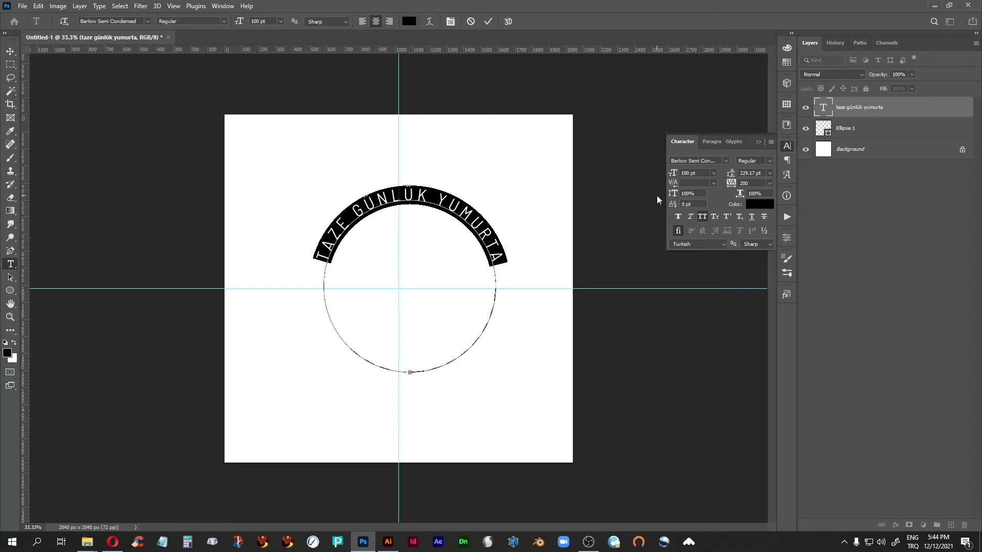
Set the tracking of the TAZE GÜNLÜK YUMURTA text to 100 and commit the text edit
left_click(769, 183)
left_click(751, 289)
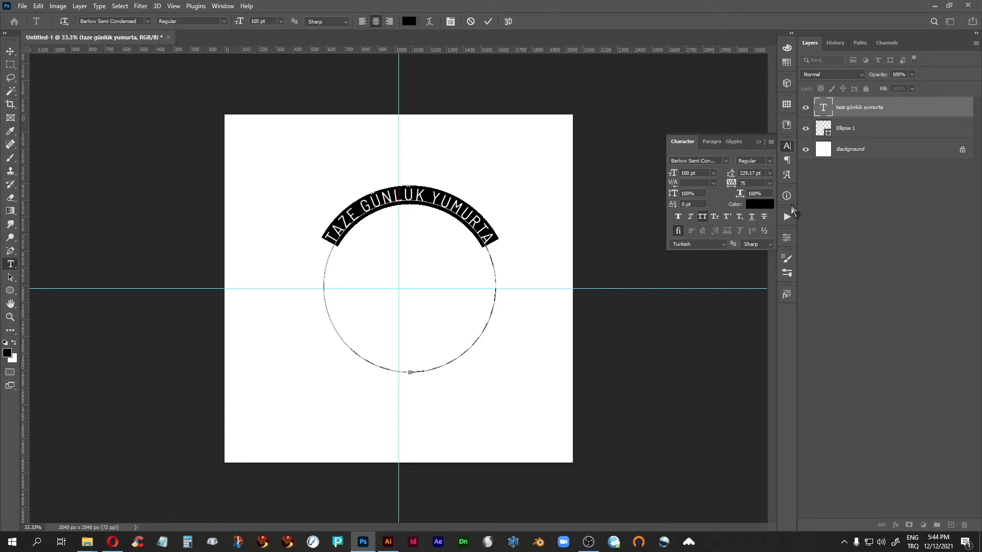
left_click(770, 183)
left_click(753, 298)
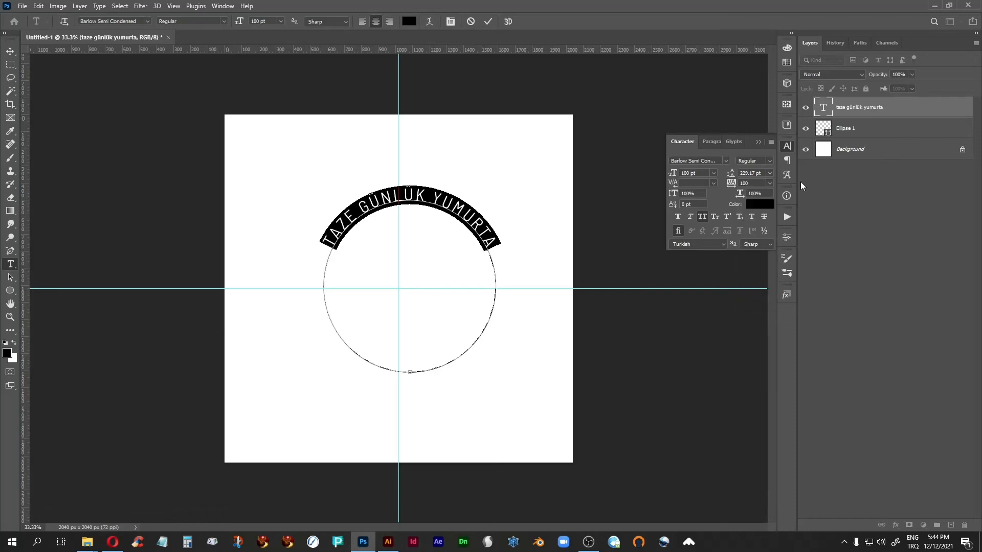
left_click(758, 142)
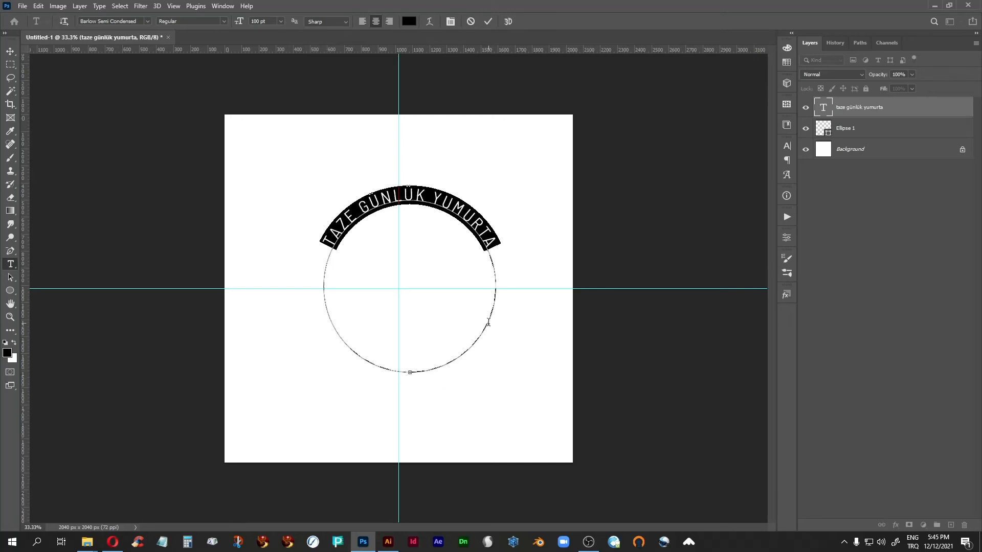
left_click(827, 112)
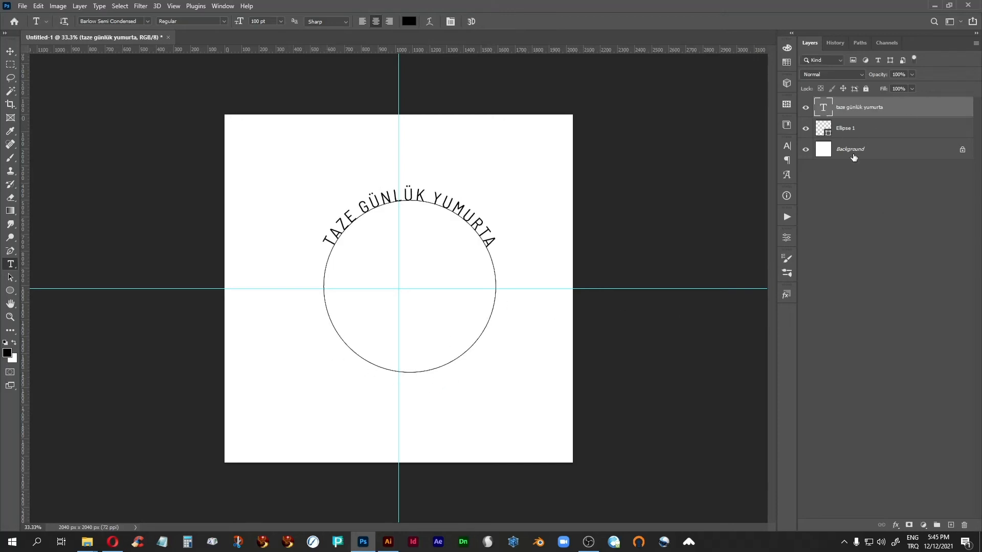
Duplicate the circle and enlarge the copy about its centre to about 114% so that it surrounds the curved text
left_click(900, 130)
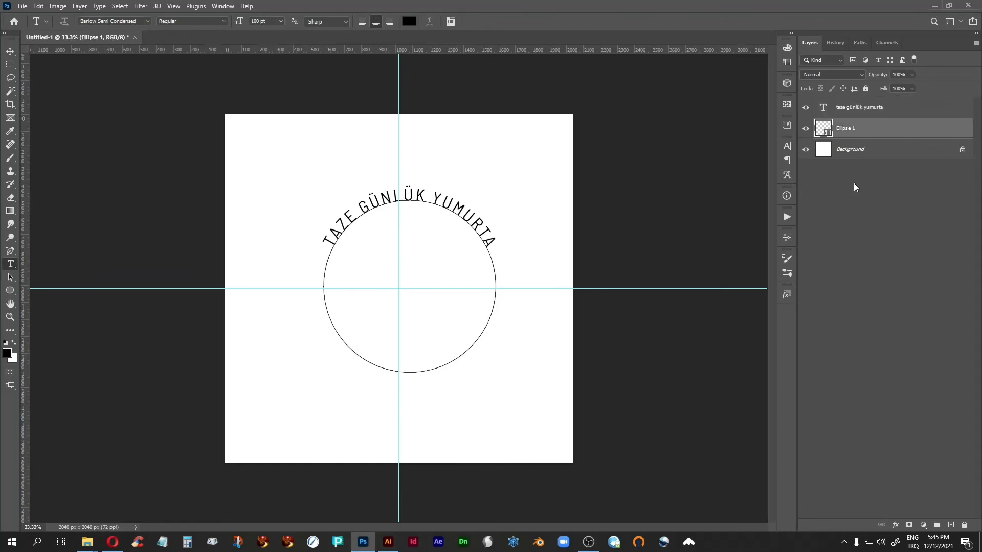
left_click_drag(921, 131, 951, 525)
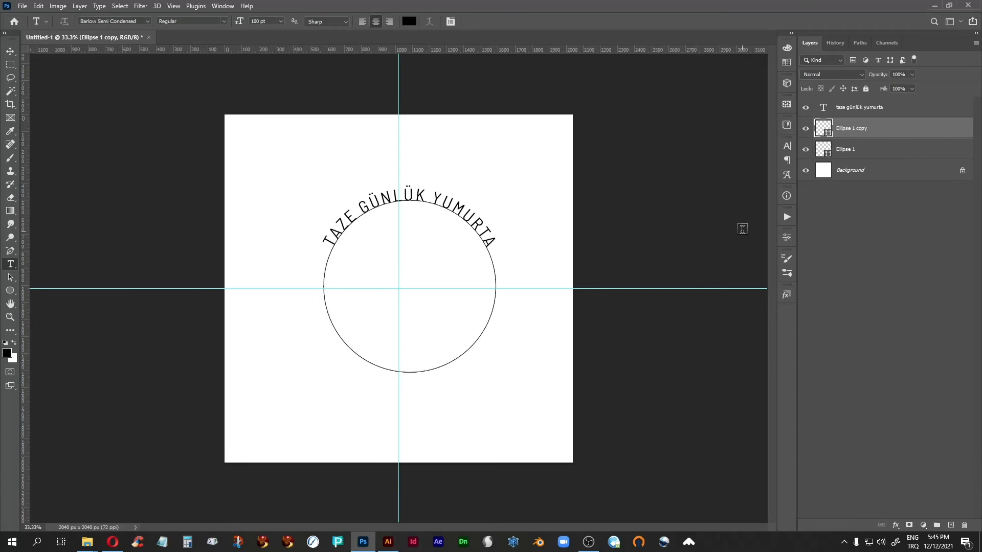
key("ctrl+plus")
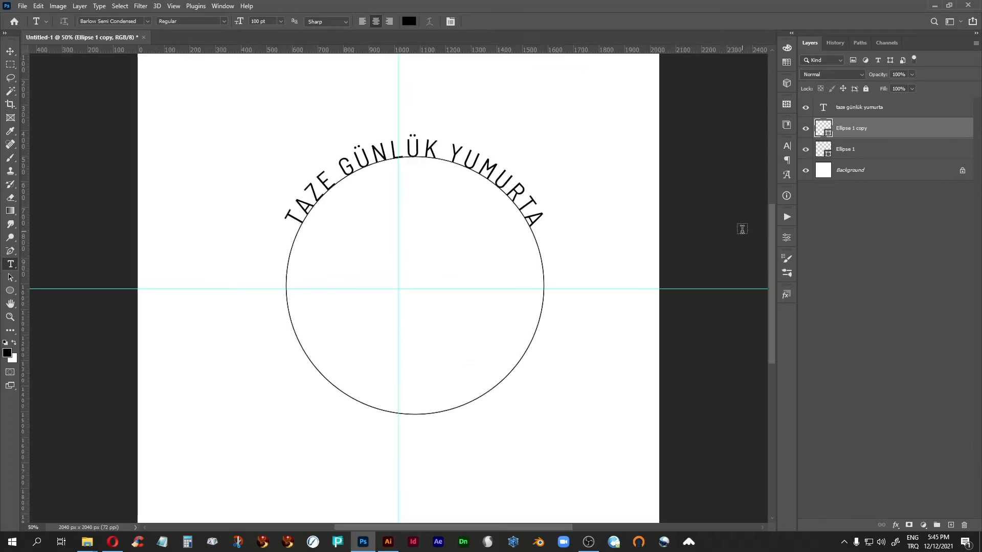
key("ctrl+t")
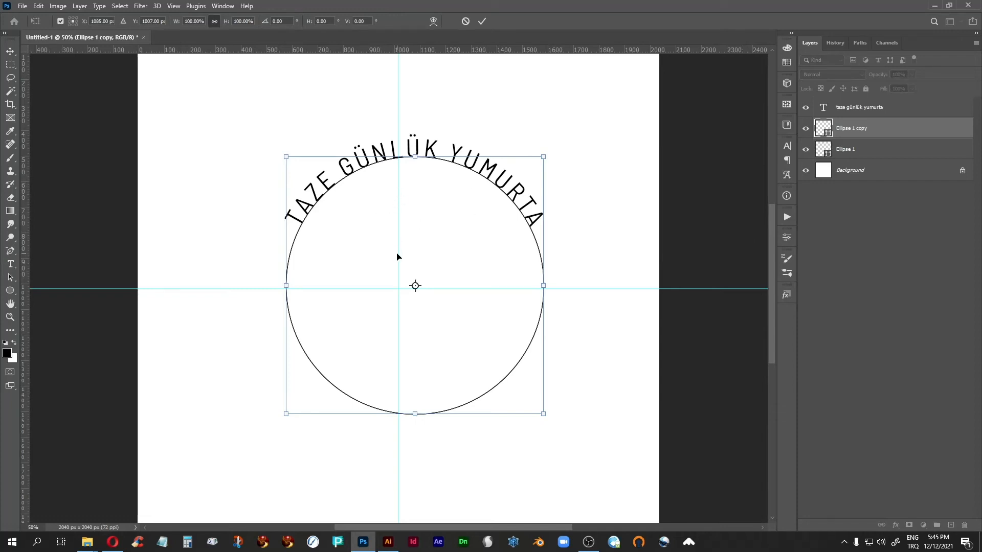
left_click_drag(285, 149, 270, 137)
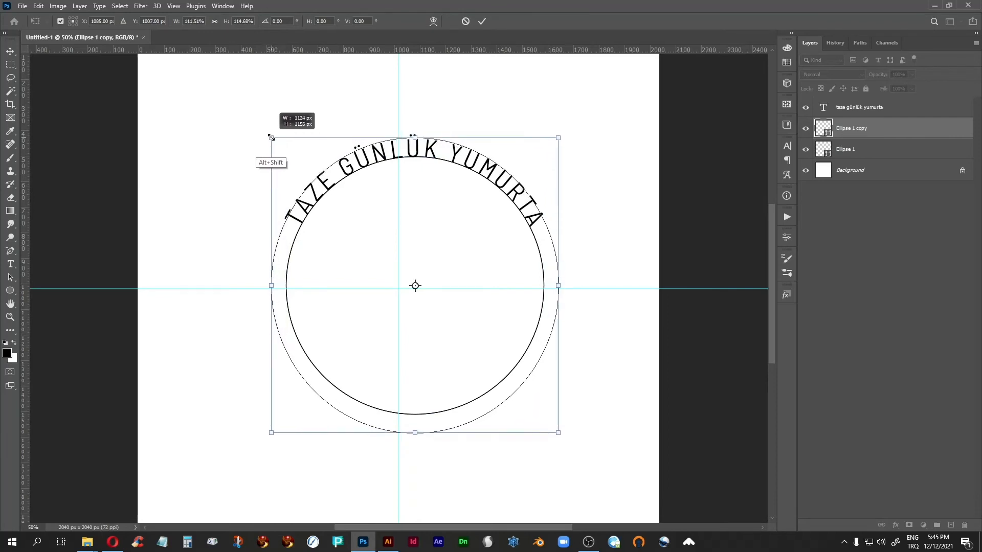
left_click_drag(271, 137, 272, 139)
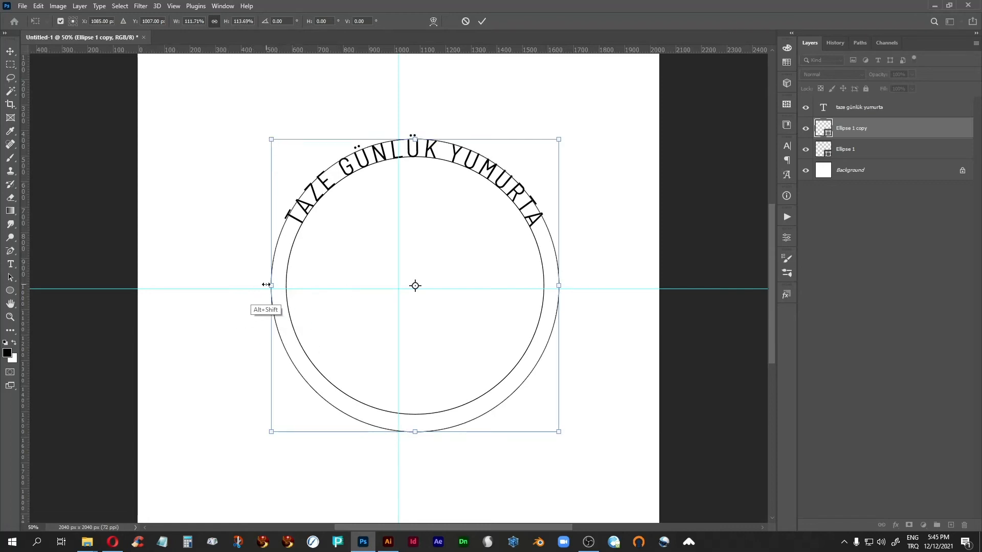
left_click_drag(271, 285, 268, 288)
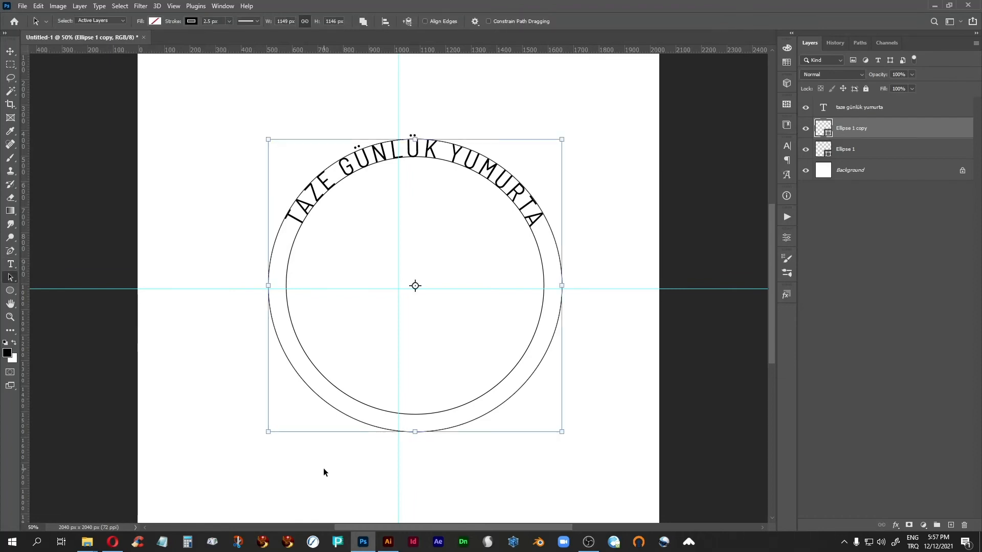
Create path text starting at the lowest point of the outer circle and set its colour to black
key("t")
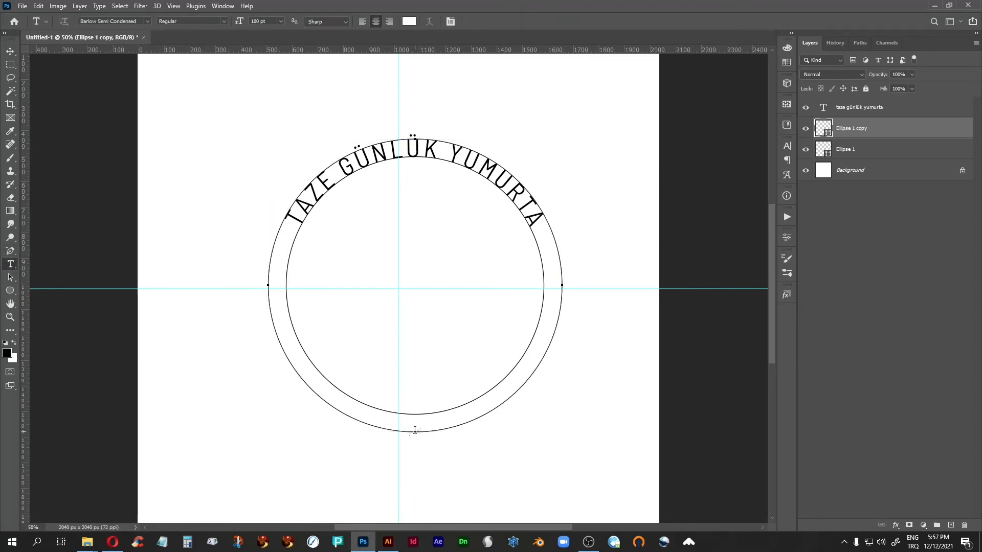
left_click(415, 429)
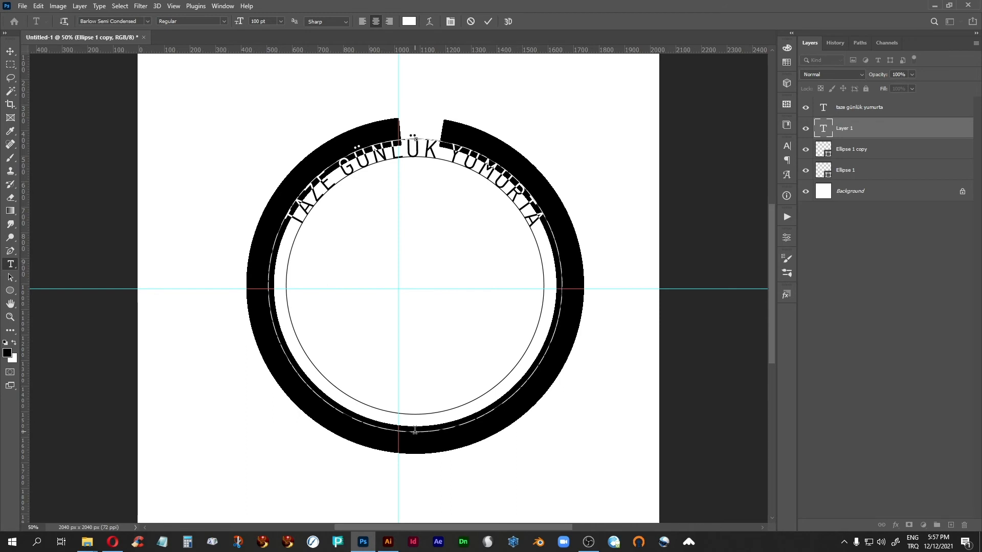
left_click(827, 130)
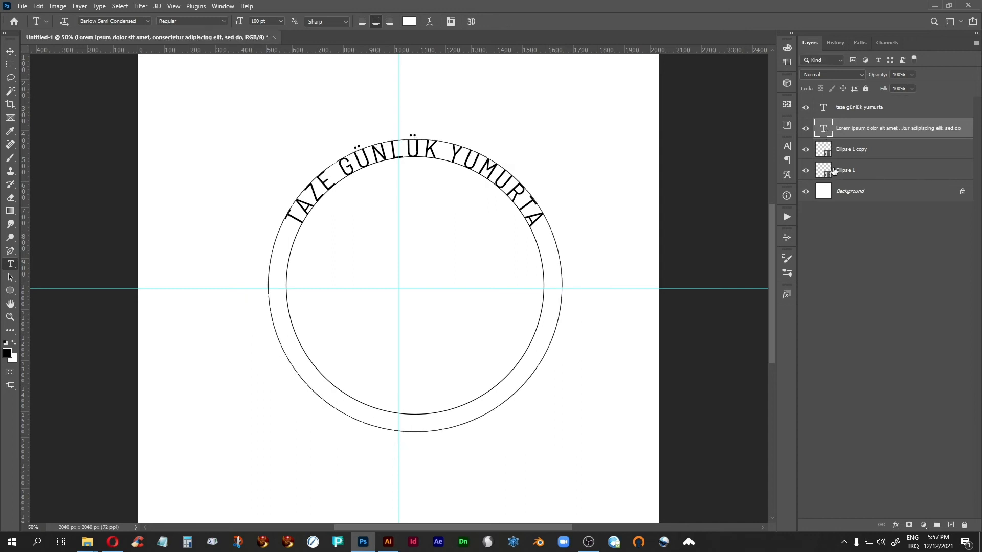
double_click(823, 128)
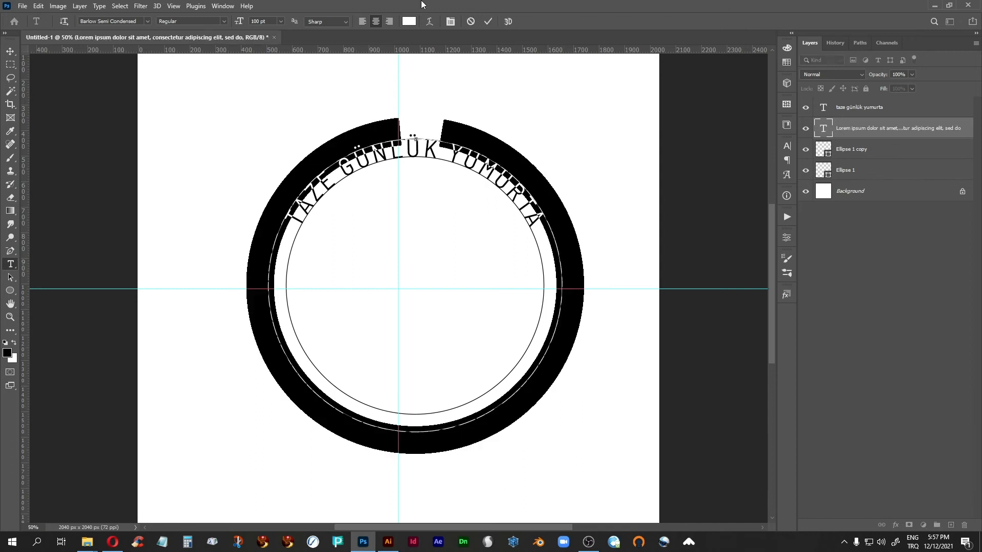
left_click(409, 21)
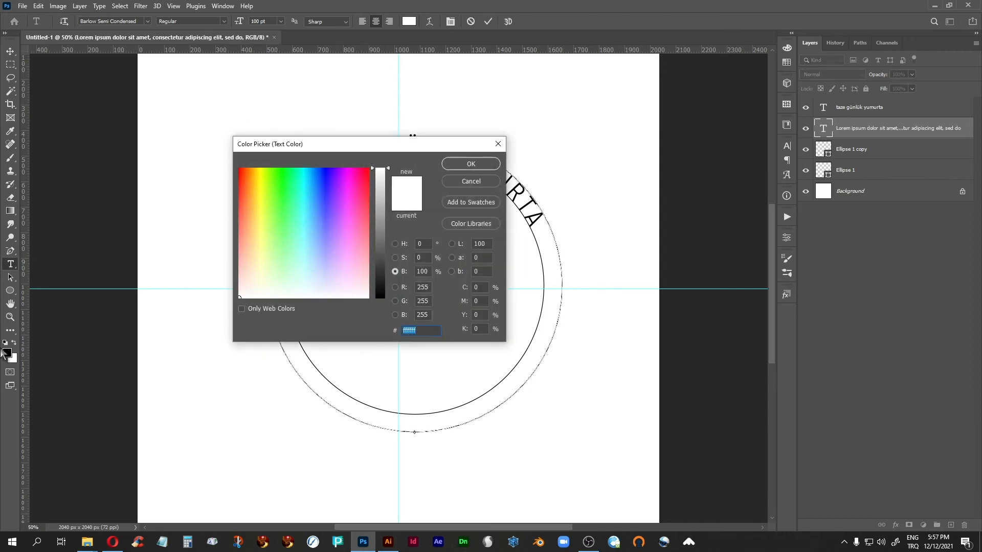
left_click(7, 352)
left_click(460, 168)
Replace the placeholder text on the outer circle with MUTLU TAVUKLARDAN
key("BackSpace")
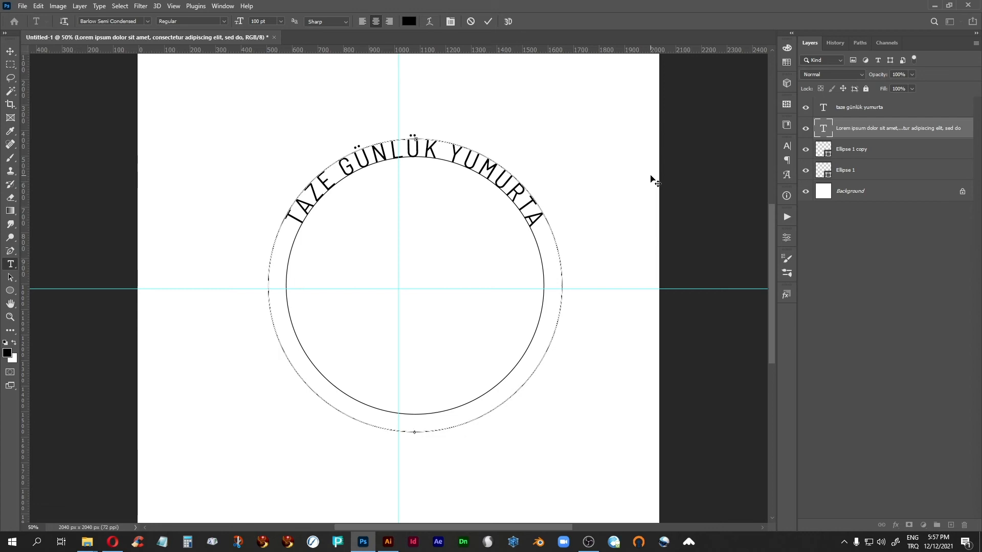
type("MUTLU TA")
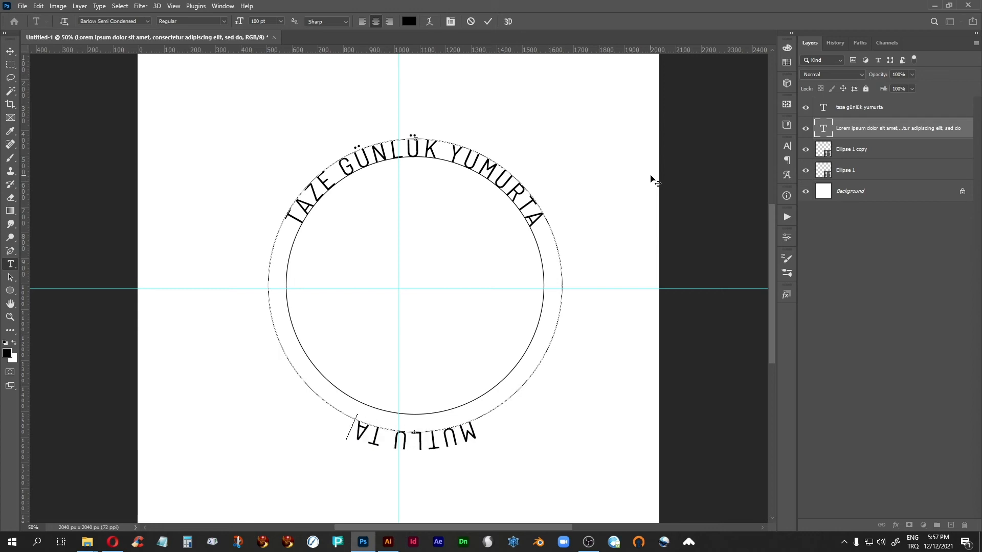
type("VUKLARDA")
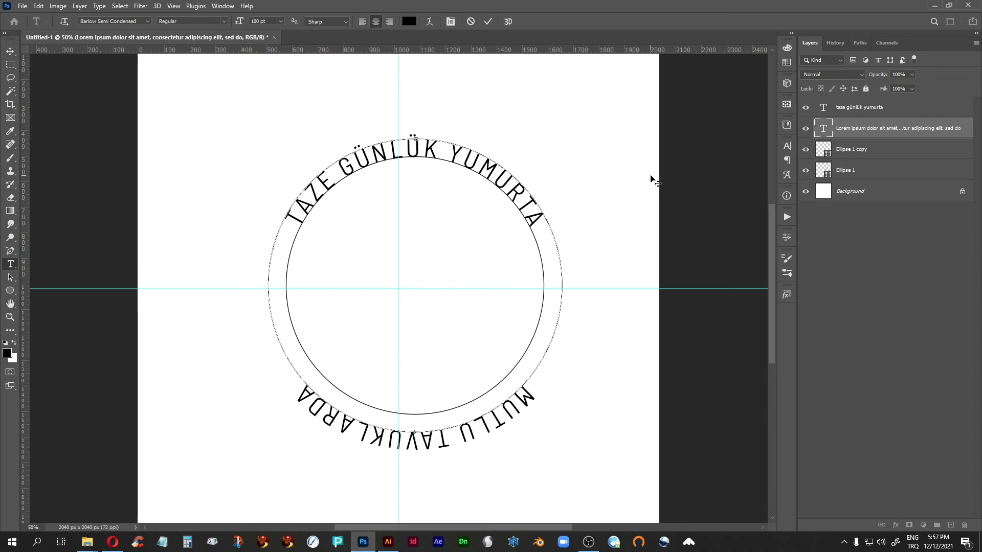
type("N")
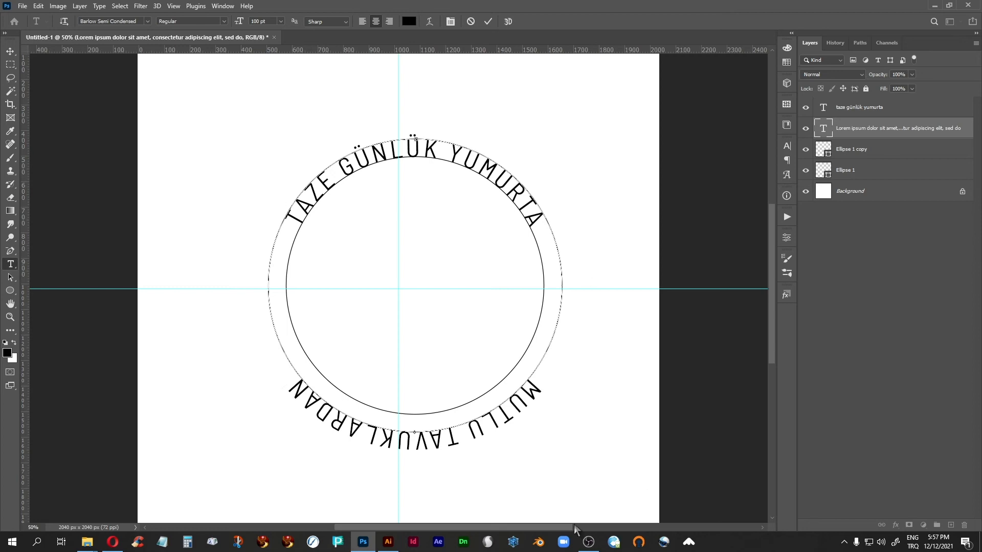
Flip the MUTLU TAVUKLARDAN text to the inside of the outer circle with the Path Selection tool, keeping it centred at the bottom
left_click(11, 278)
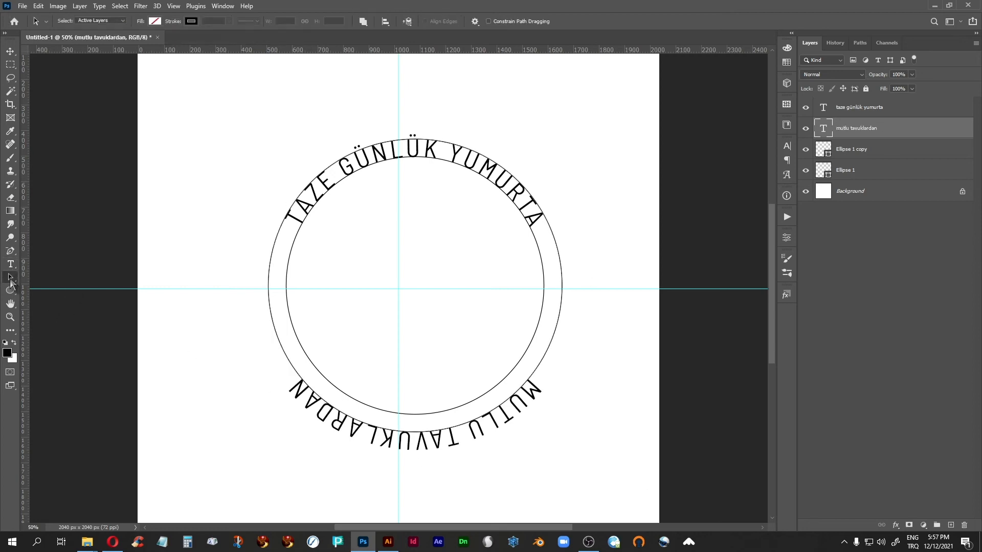
left_click(414, 443)
left_click_drag(414, 443, 414, 424)
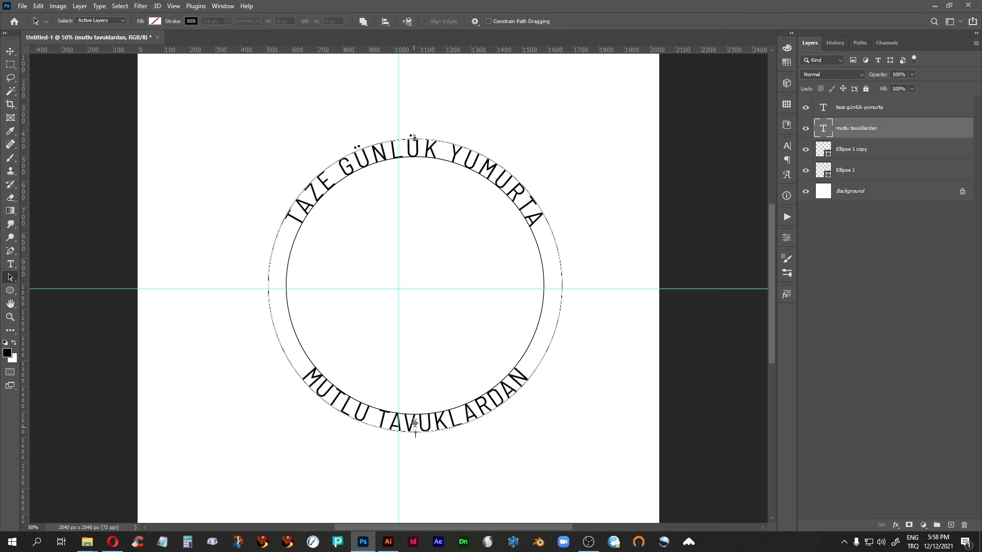
left_click(278, 438)
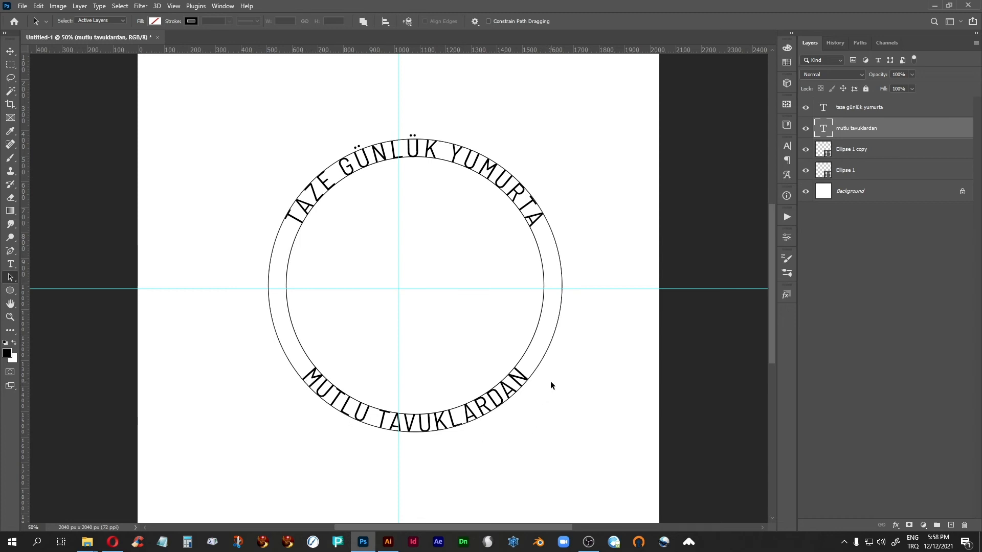
Identify the inner circle by toggling its visibility and duplicate the outer circle's layer, Ellipse 1 copy
left_click(10, 52)
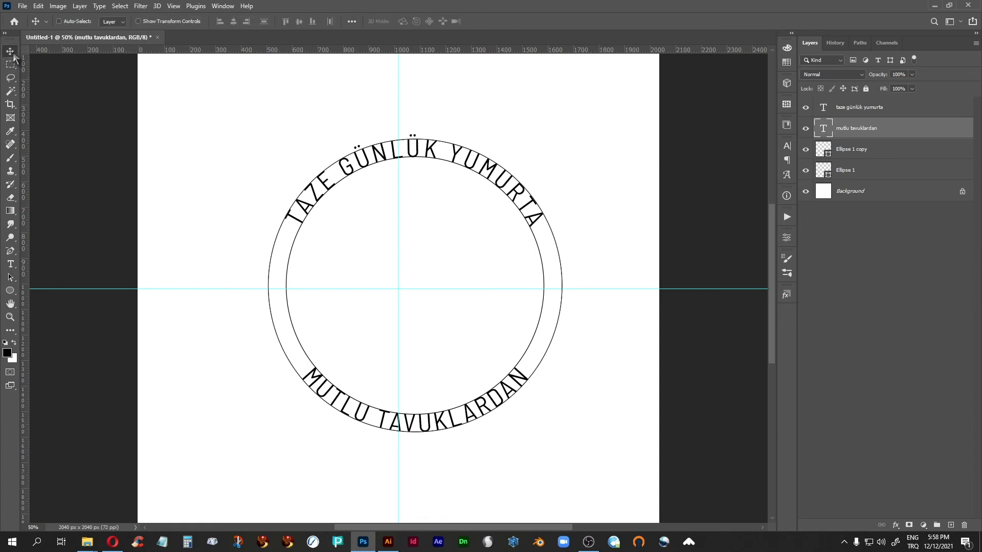
left_click(885, 172)
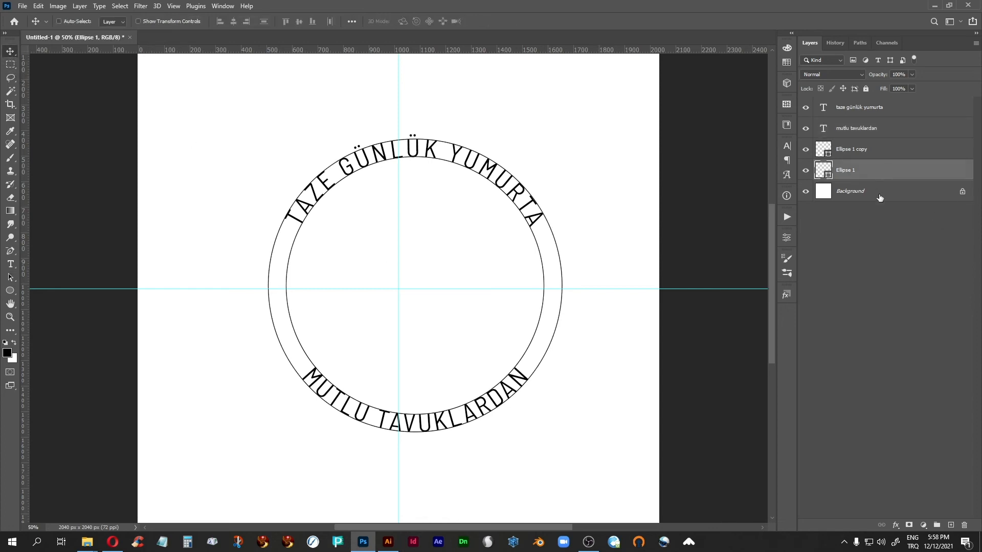
left_click(806, 173)
left_click(806, 174)
left_click(876, 153)
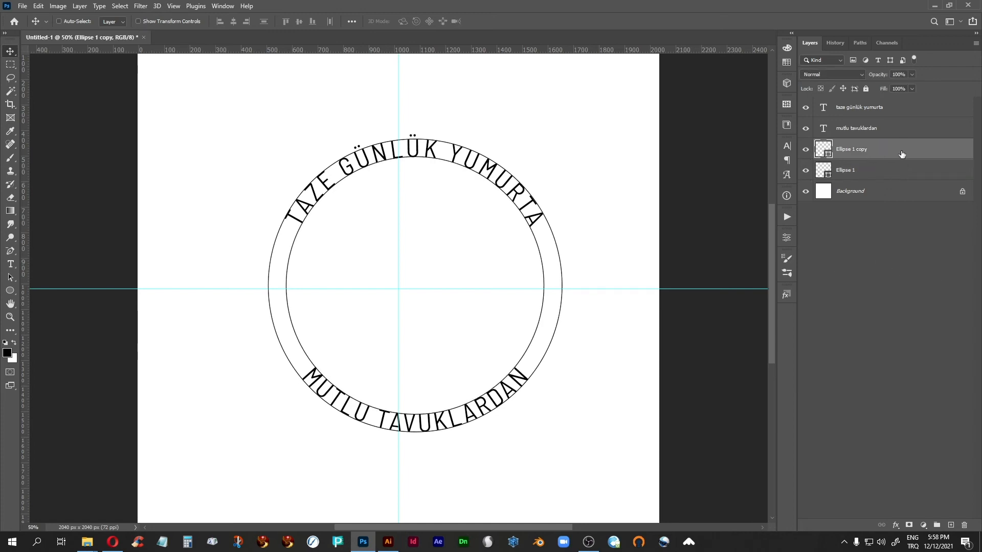
left_click_drag(898, 154, 951, 522)
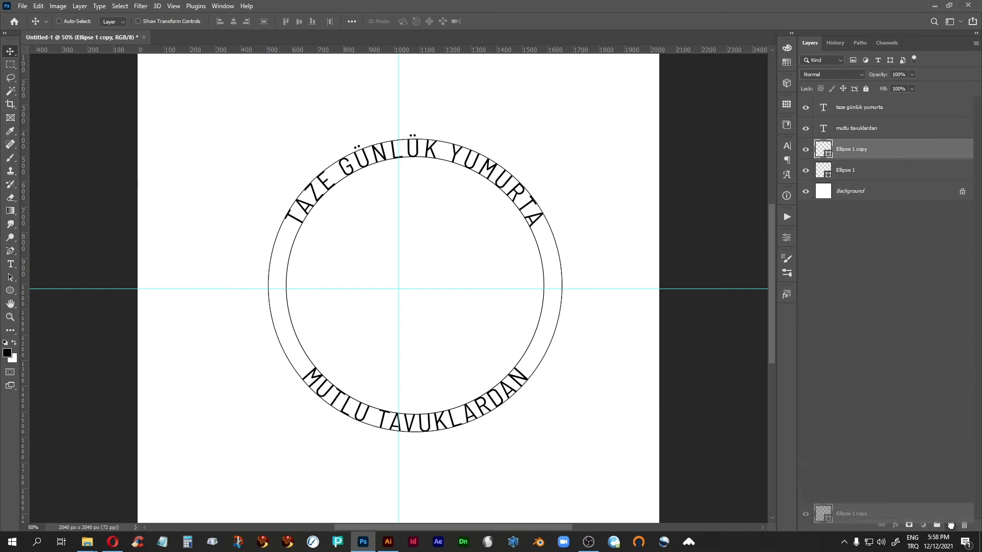
Fill the duplicated outer circle with the recently used peach colour and remove its stroke
left_click(10, 277)
left_click(155, 21)
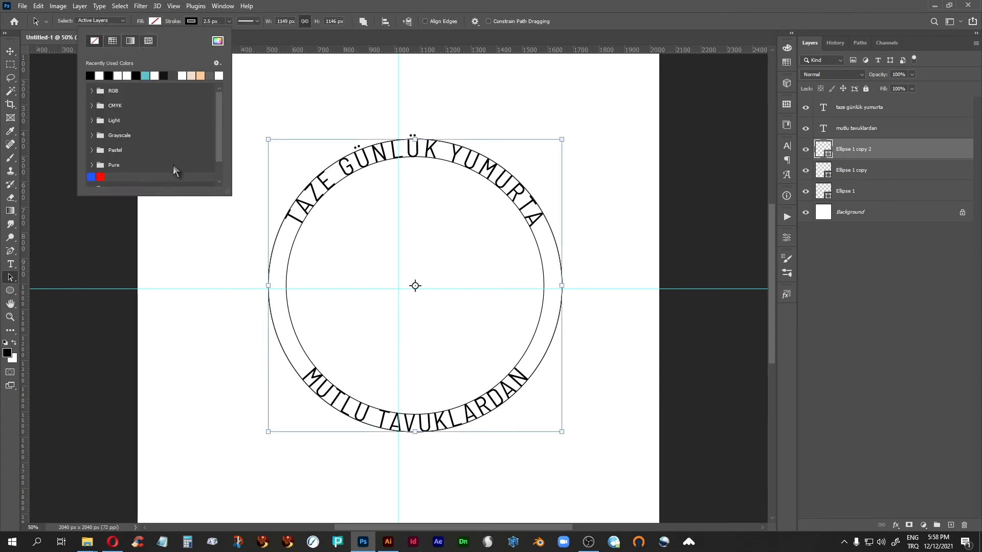
left_click(200, 75)
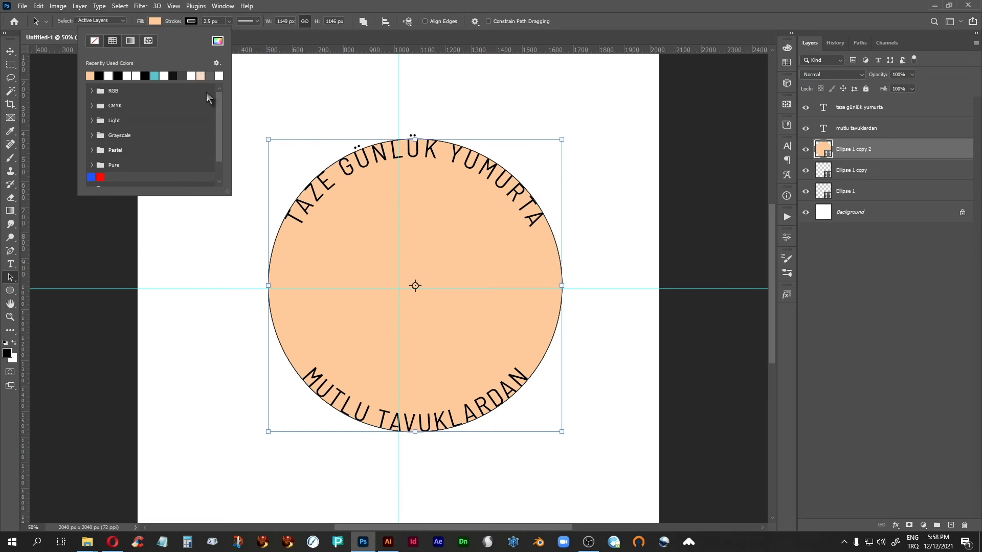
left_click(190, 20)
left_click(131, 40)
left_click(414, 4)
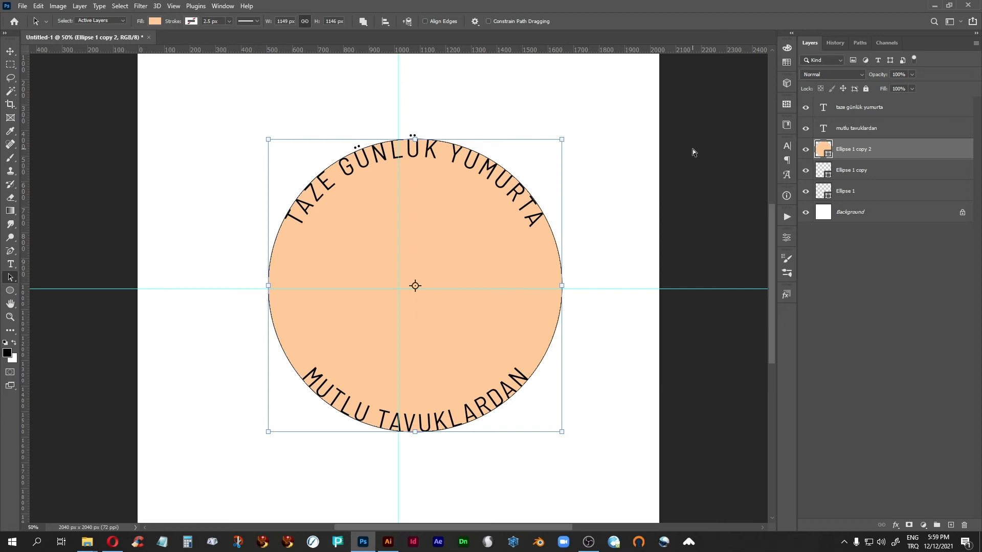
Enlarge the peach circle about its centre to about 106% so that it extends beyond the curved text
key("ctrl+t")
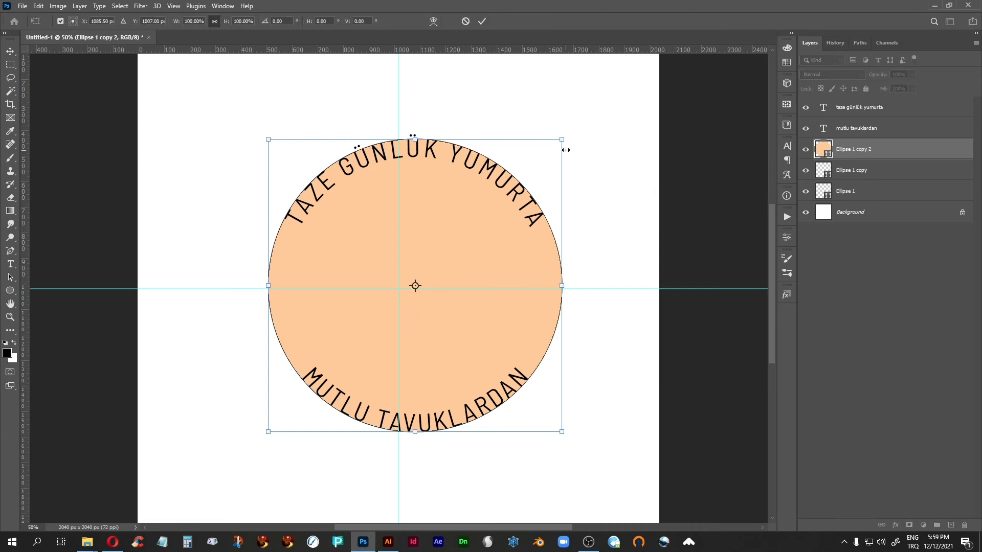
left_click_drag(563, 136, 571, 132)
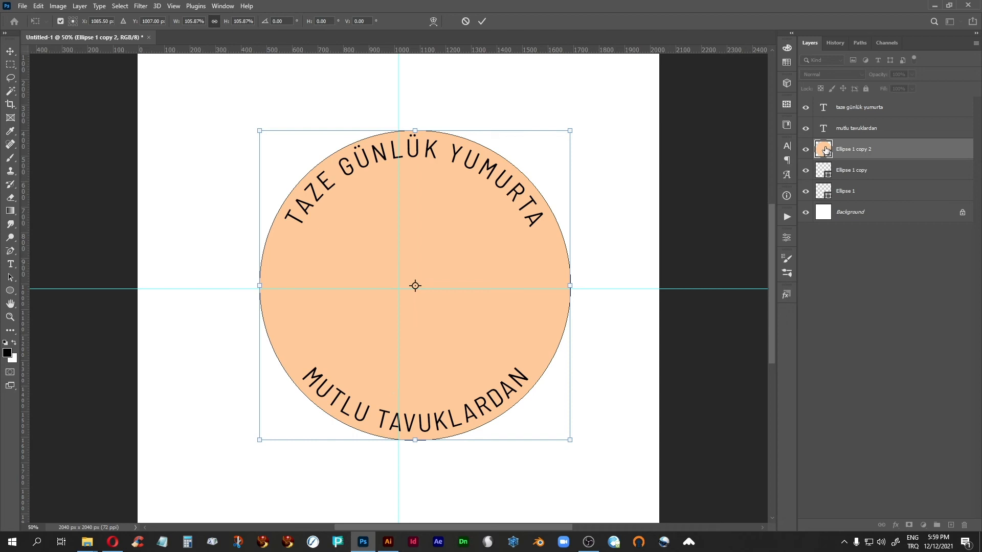
key("Return")
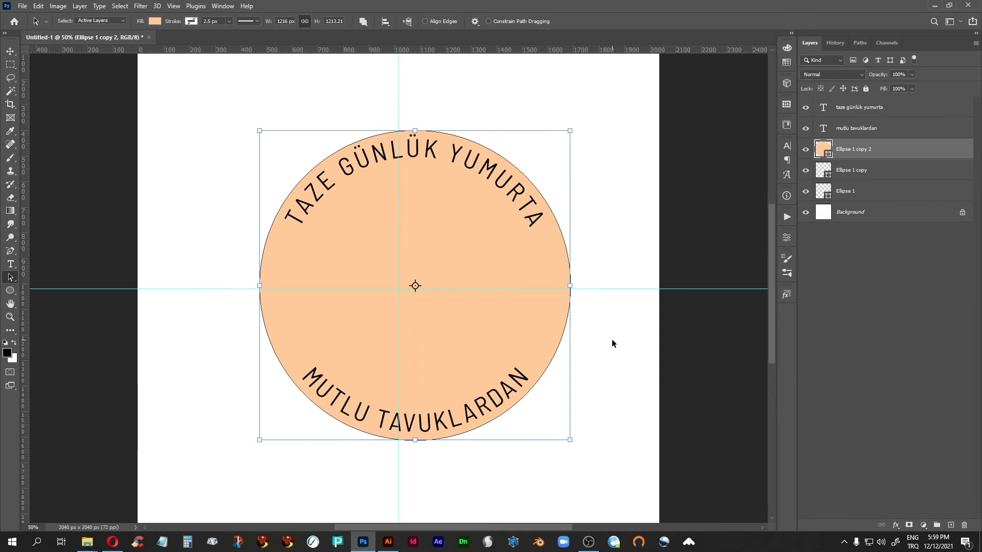
Copy the circle's path in place, subtract it from the peach shape and shrink it about its centre to about 956 × 911 px
key("ctrl")
left_click(365, 21)
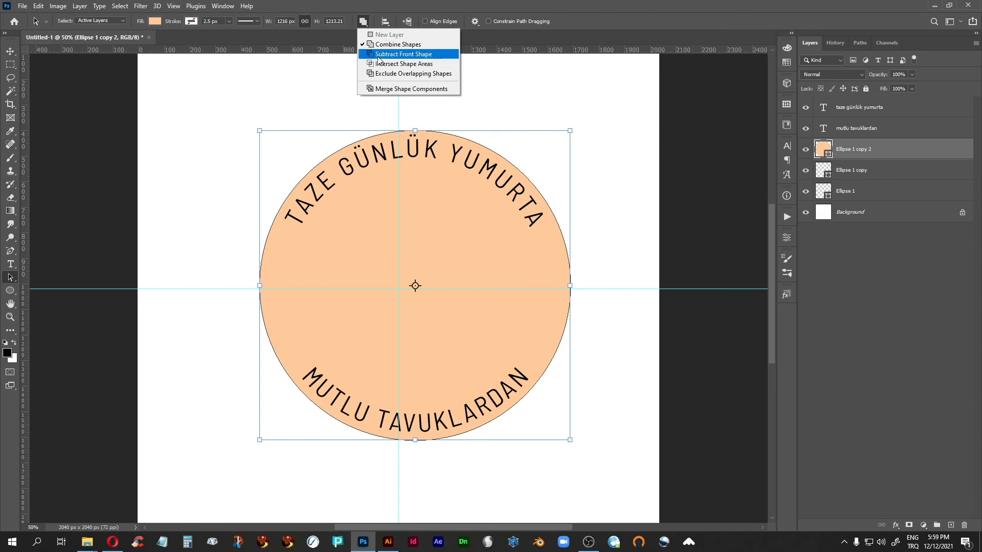
left_click(403, 54)
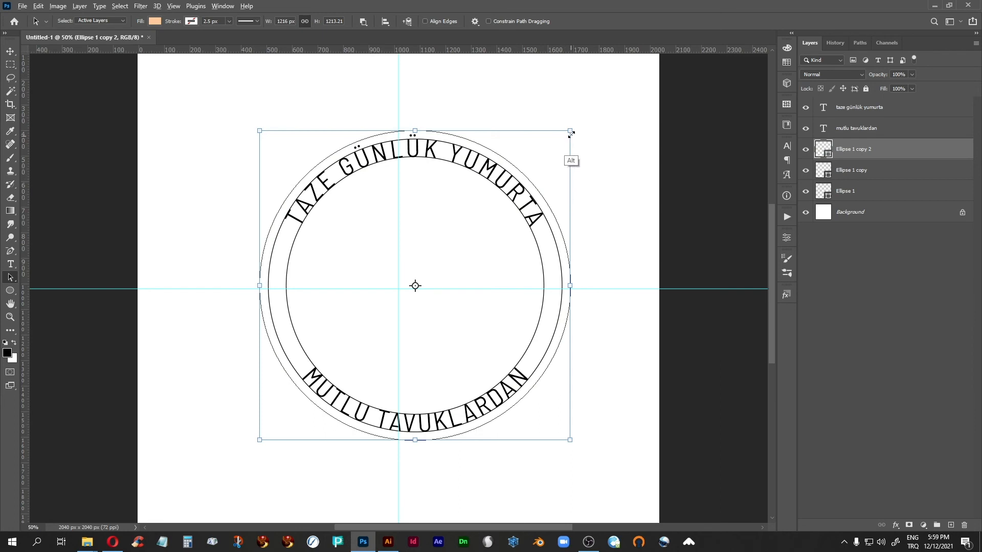
left_click_drag(569, 133, 536, 169)
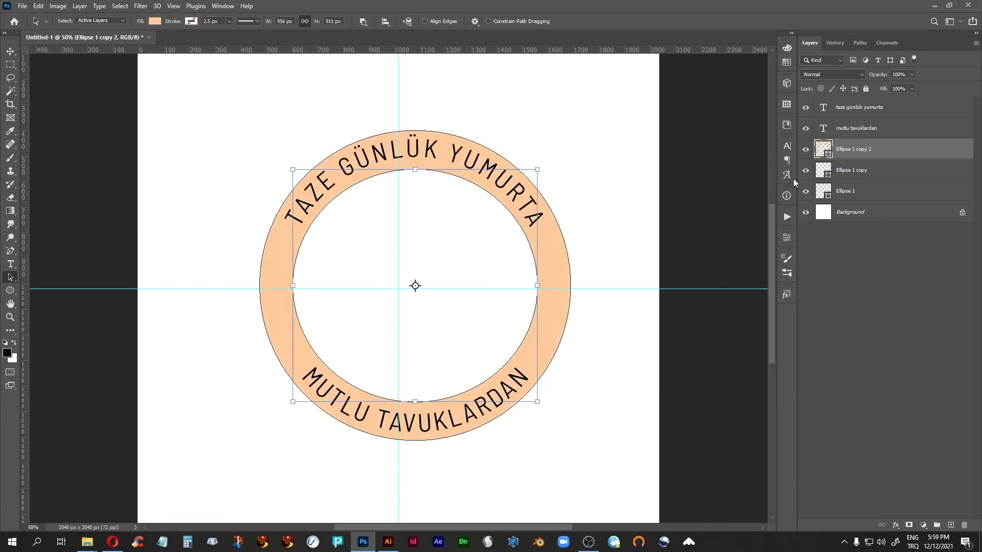
left_click(824, 212)
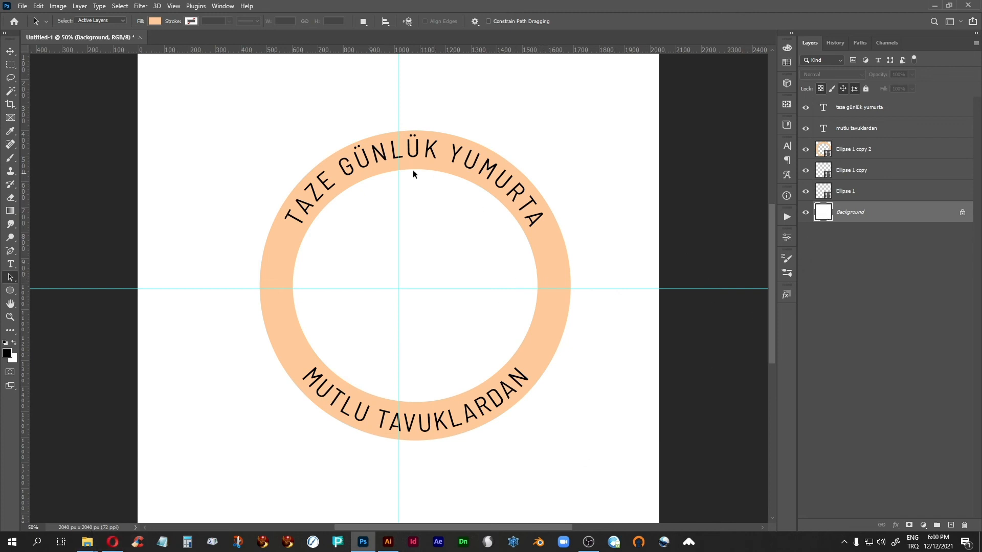
Switch to the LABELS folder of Google Drive in Opera and view the round beer labels in 14009.jpg
left_click(113, 542)
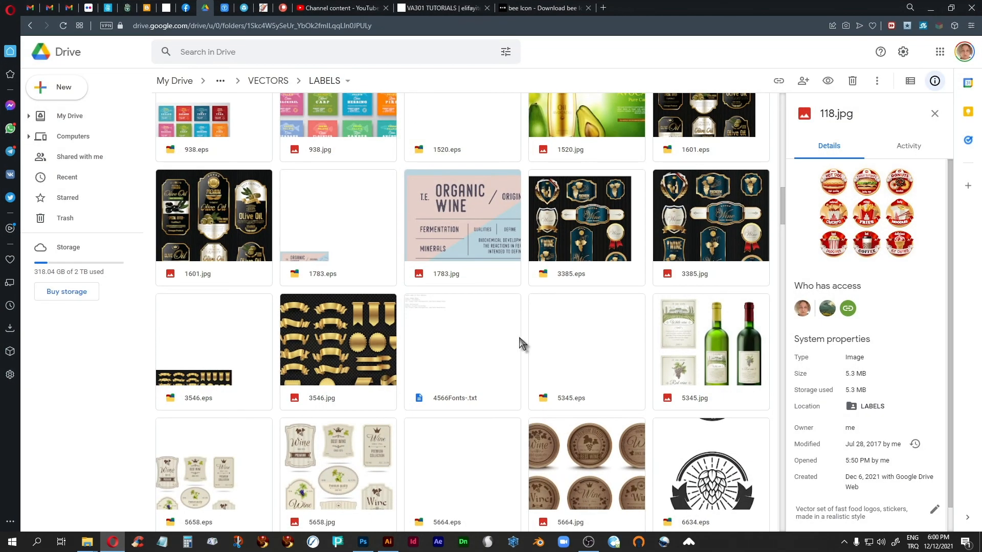
scroll(519, 338, "down", 6)
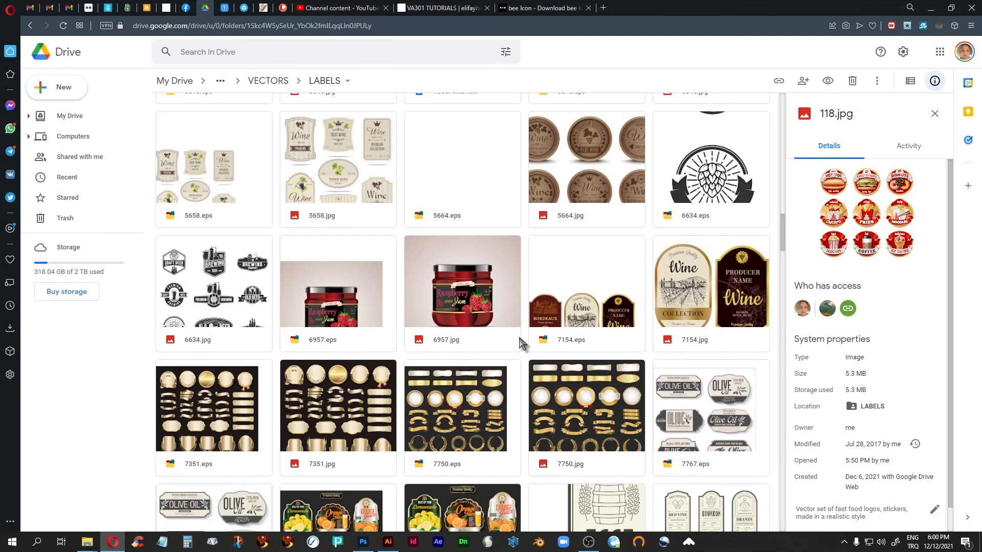
scroll(519, 338, "down", 5)
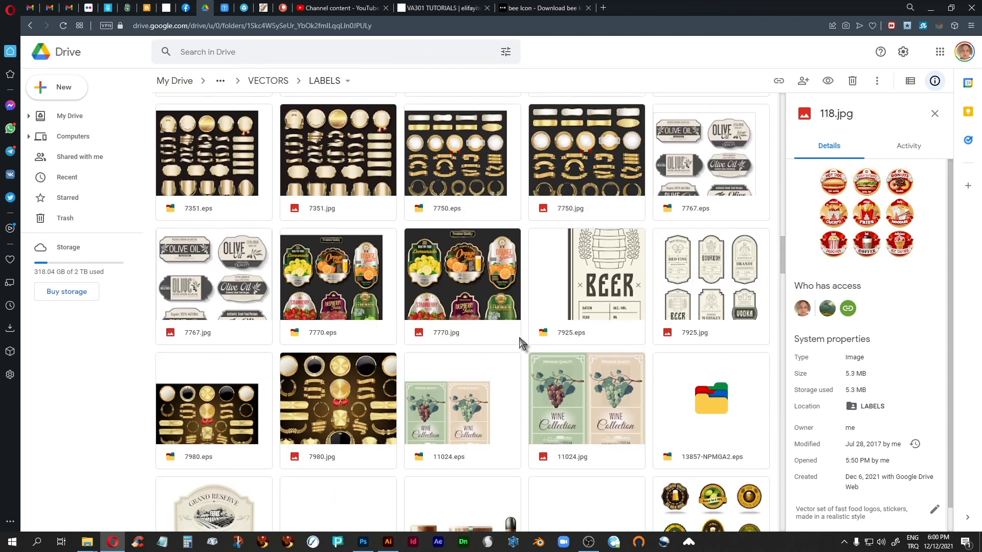
scroll(520, 343, "down", 5)
scroll(519, 342, "up", 1)
left_click(712, 308)
double_click(712, 308)
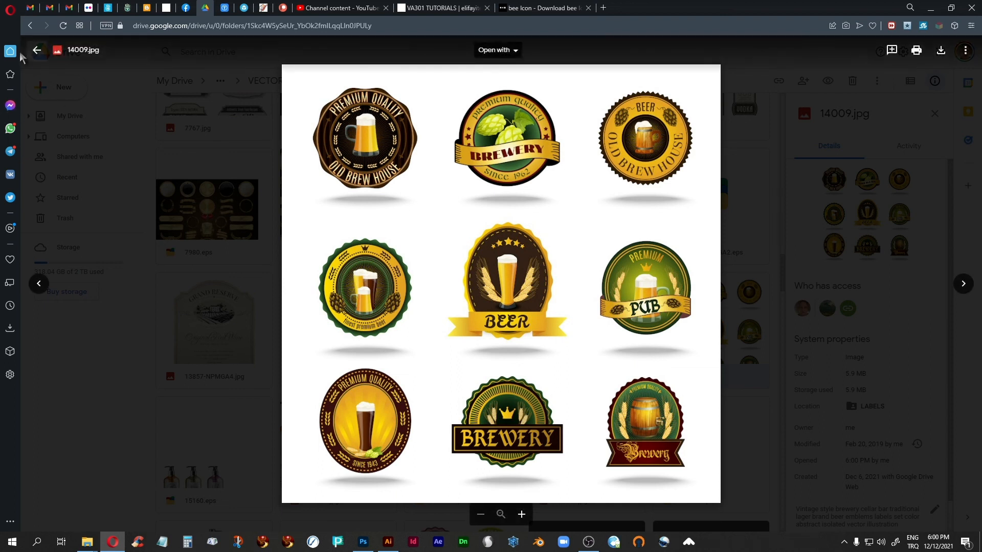
left_click(36, 52)
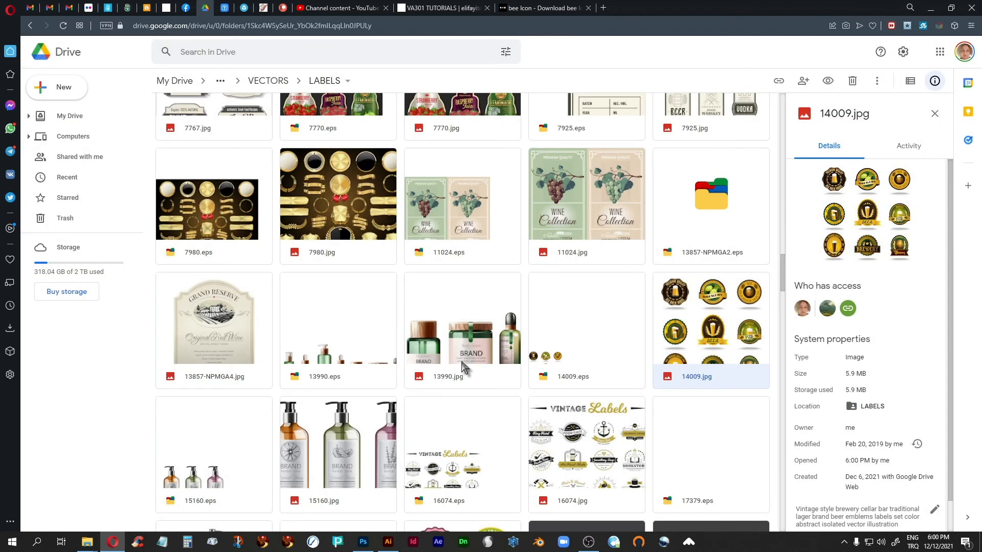
View the round vegetable labels in 17552.jpg and return to the label document in Photoshop
scroll(462, 369, "down", 5)
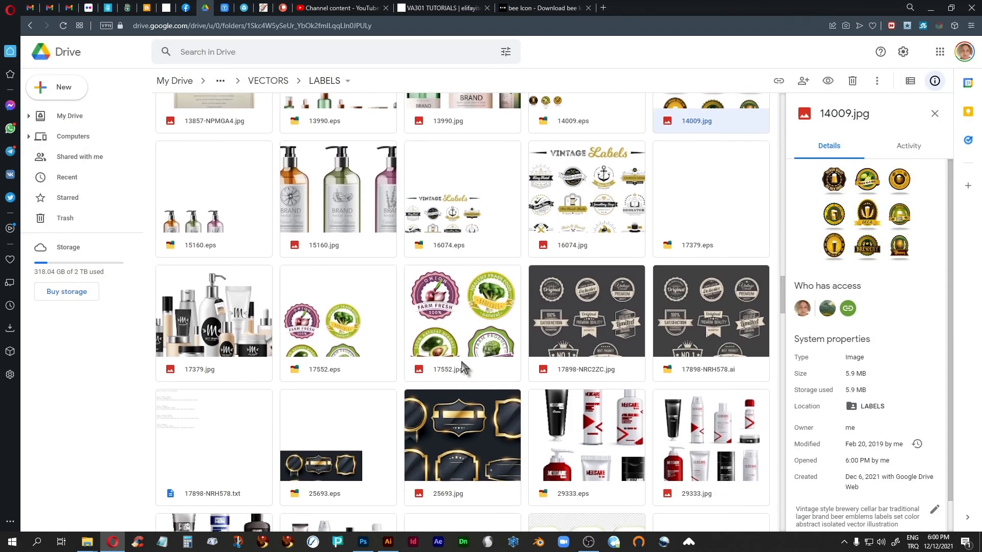
double_click(461, 313)
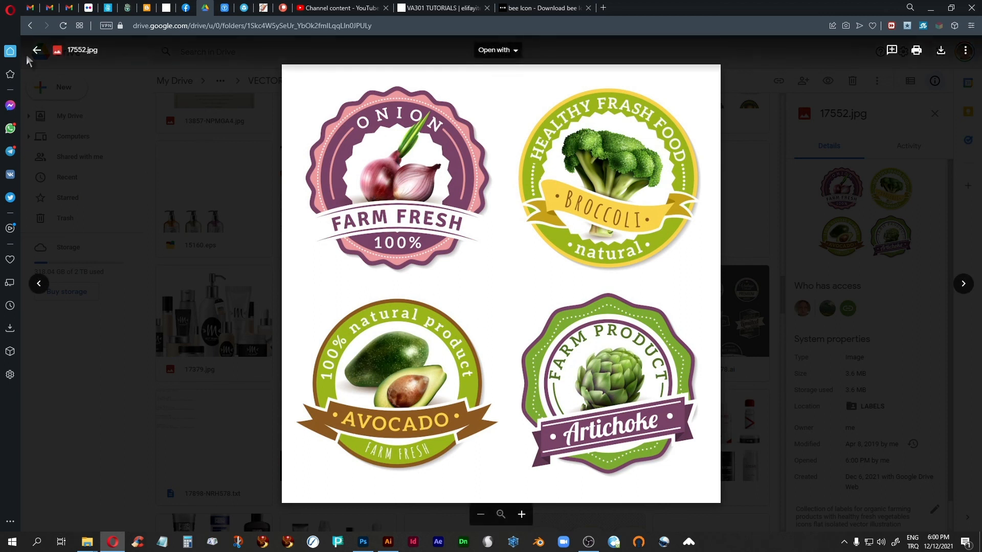
left_click(34, 53)
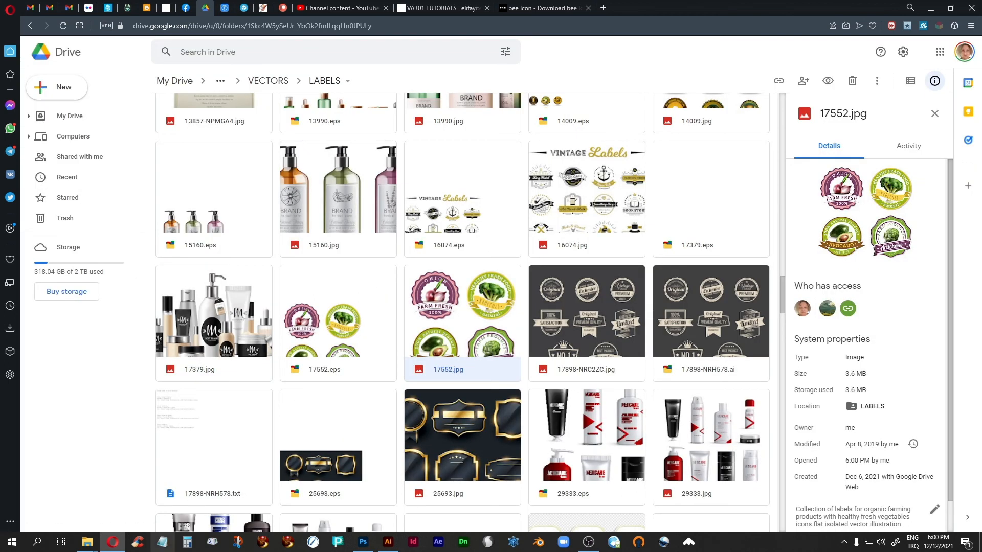
left_click(363, 541)
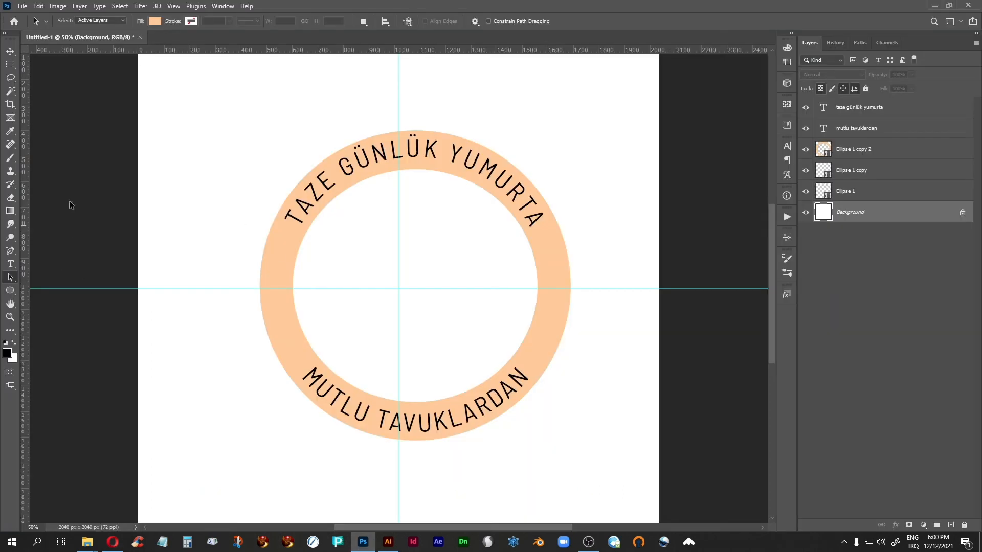
left_click(11, 52)
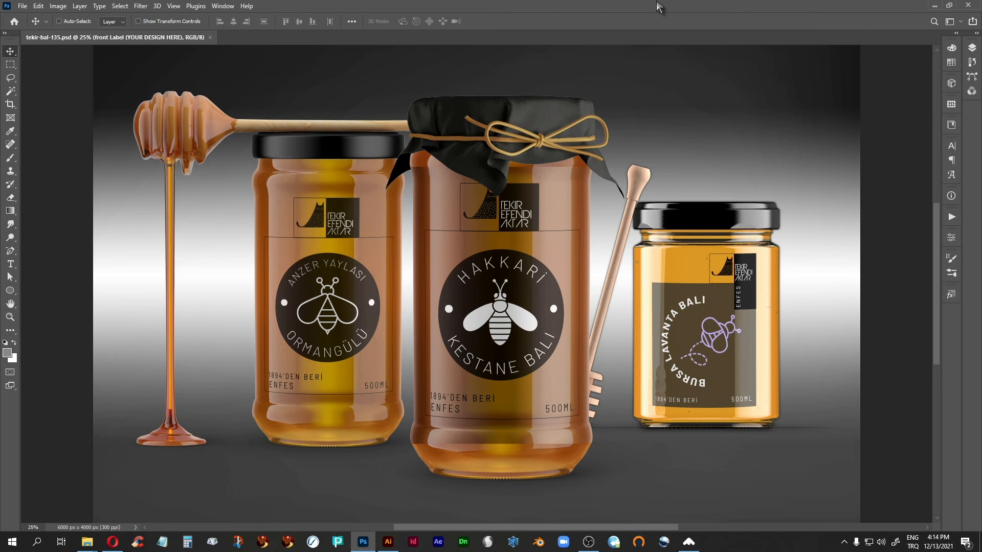
Examine the lavender honey jar's curved text and bee drawing in the tekir-bal-135.psd mockup at 50% zoom
key("ctrl+plus")
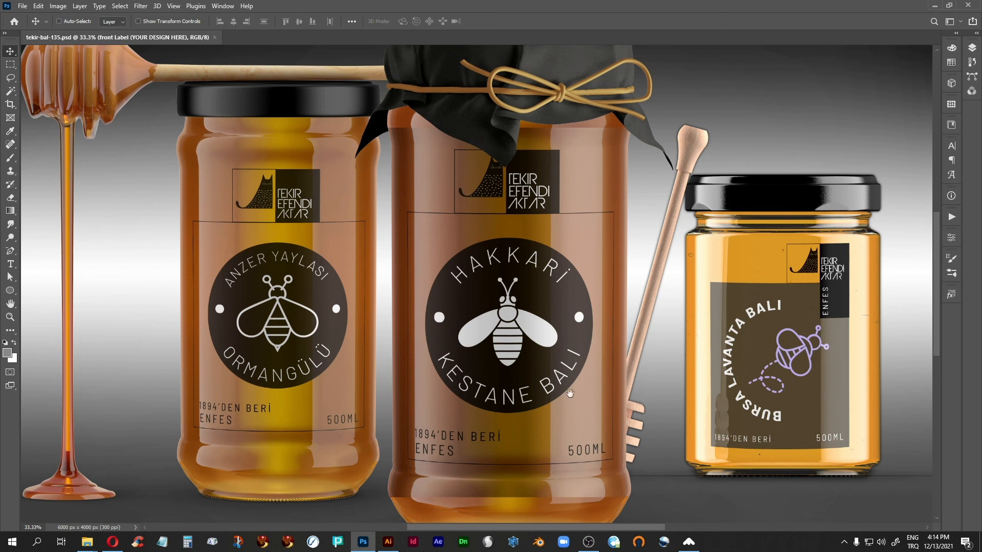
left_click_drag(762, 381, 533, 359)
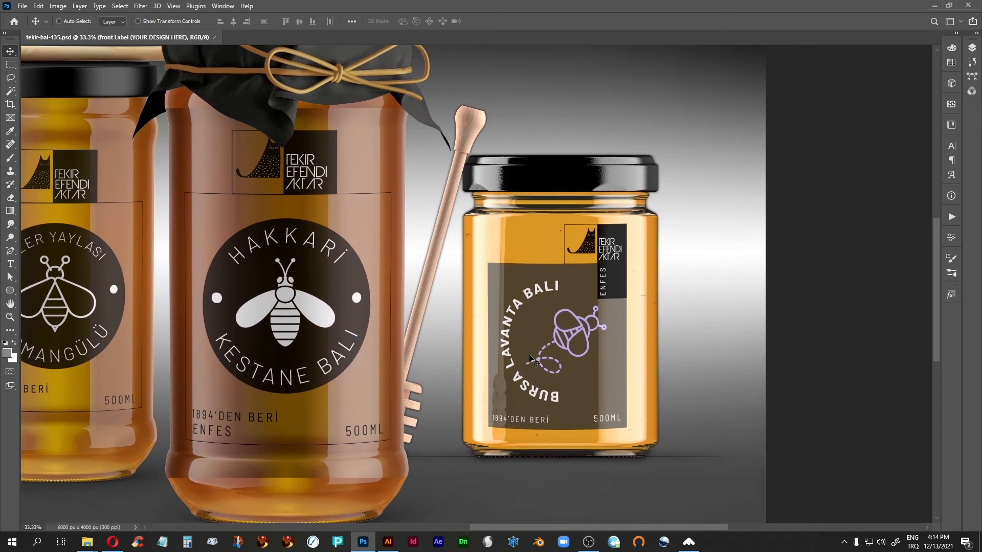
key("ctrl")
key("ctrl+plus")
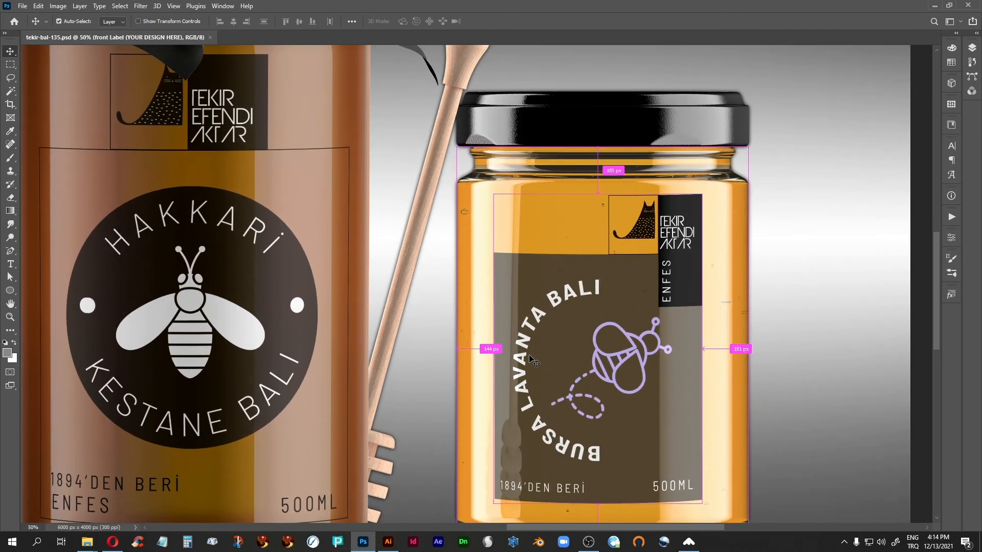
left_click_drag(609, 399, 551, 373)
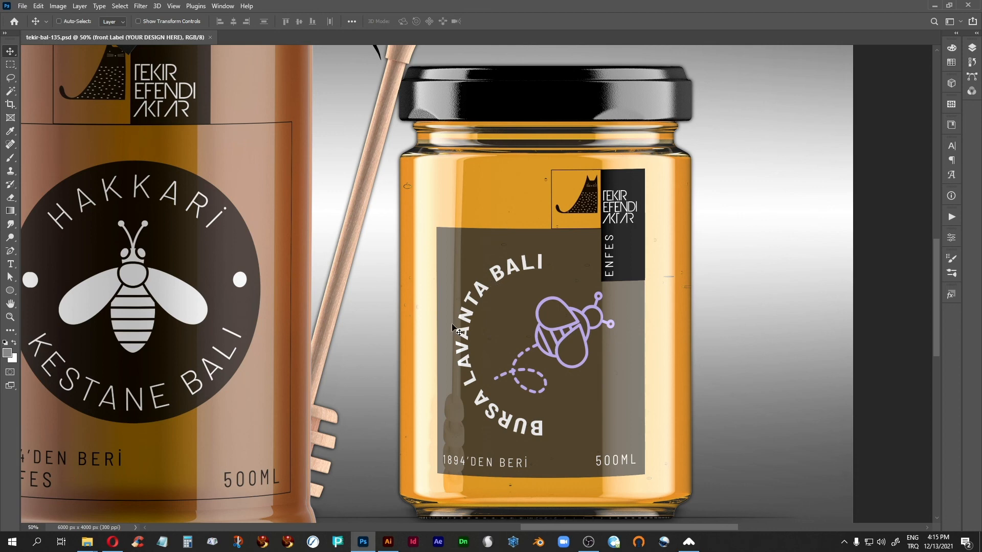
Switch to the LABELS folder in Google Drive and view the circular arrow logo templates in job594-12a.jpg
key("alt+Tab")
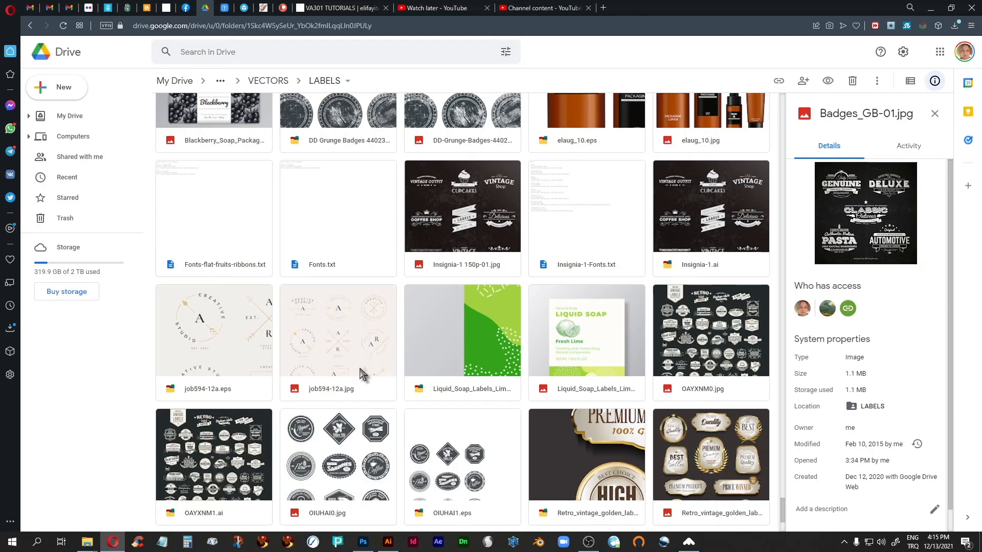
scroll(336, 393, "down", 2)
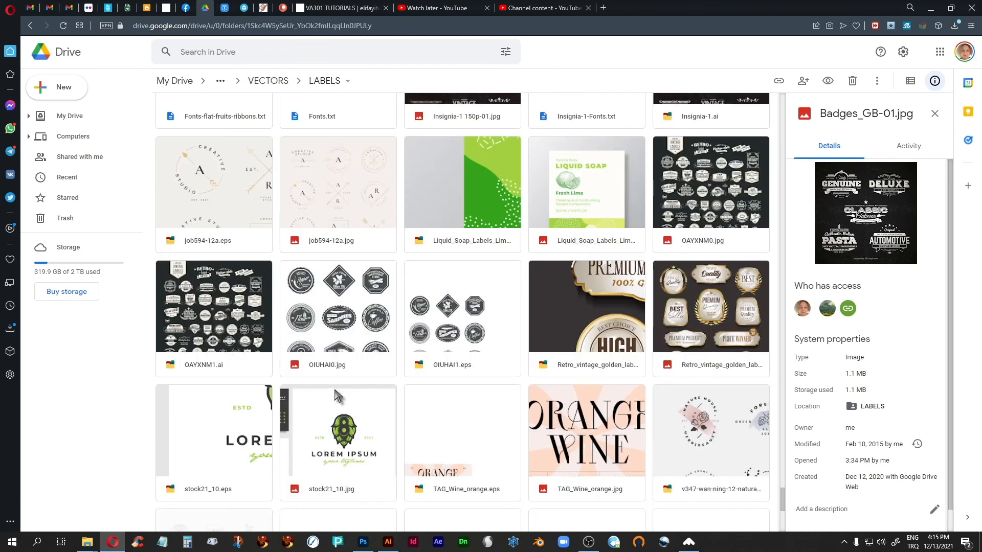
scroll(337, 397, "down", 3)
scroll(337, 396, "up", 8)
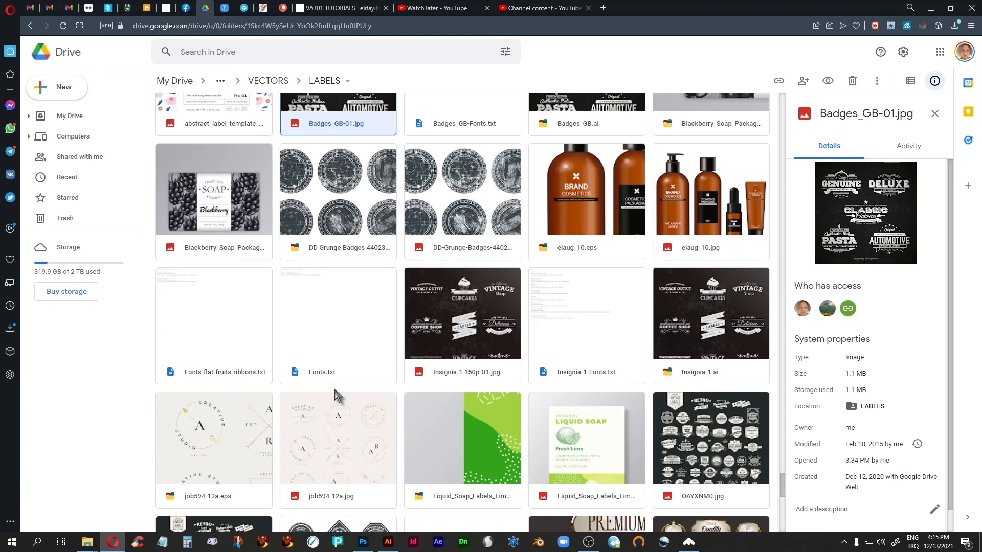
scroll(336, 394, "up", 5)
scroll(336, 395, "down", 7)
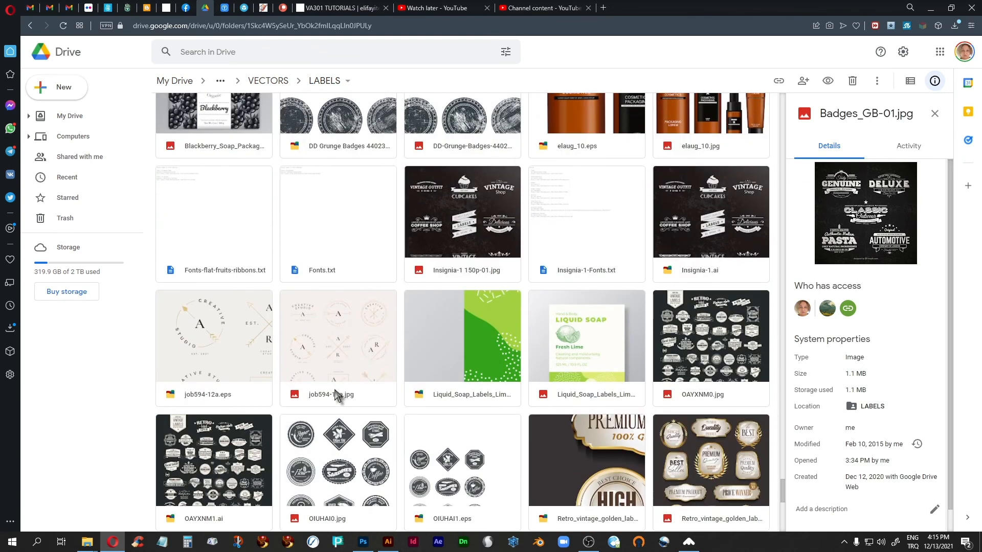
double_click(341, 335)
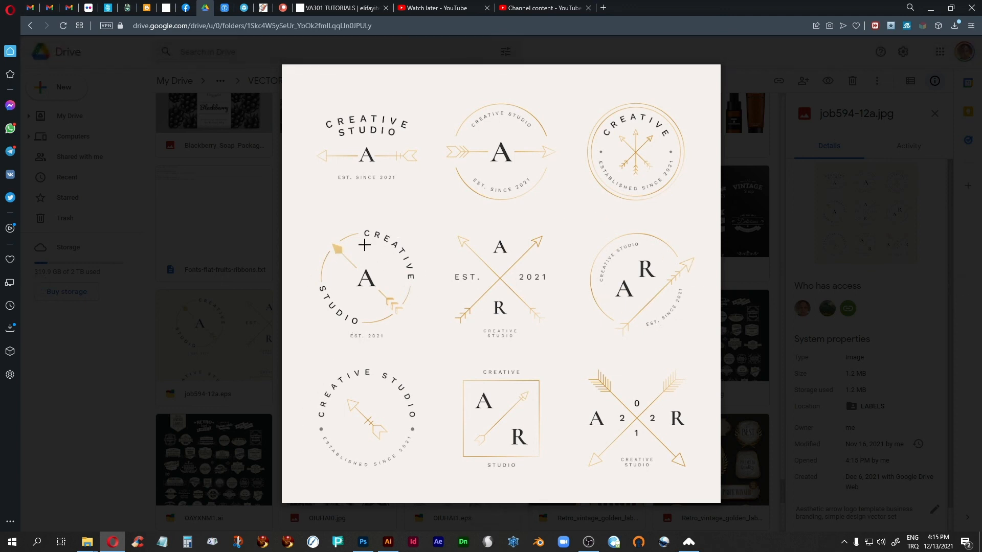
left_click(37, 50)
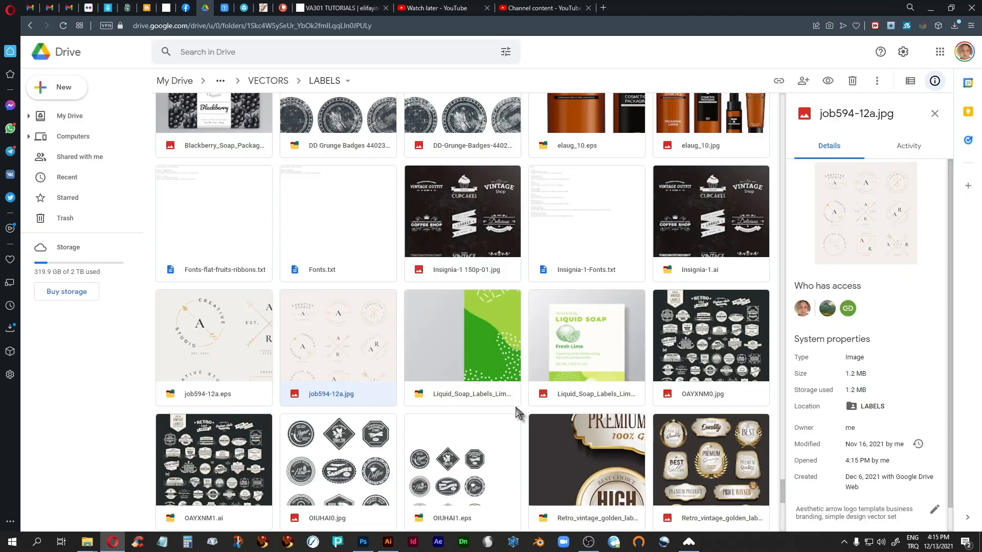
Look through the earlier label files in the LABELS folder, from the vintage insignias back to the bubble tea logos
scroll(434, 404, "up", 8)
scroll(432, 402, "up", 9)
scroll(433, 407, "up", 4)
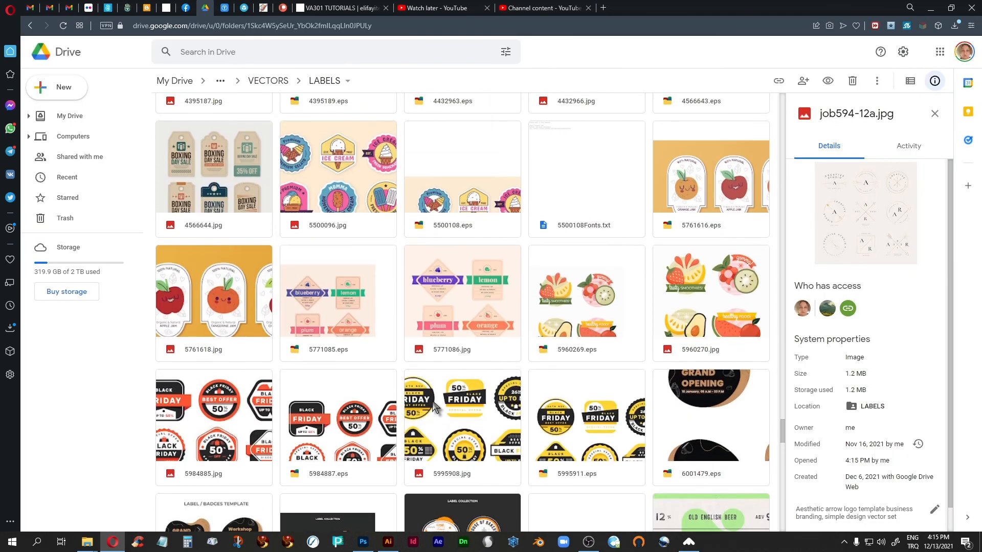
scroll(433, 402, "up", 5)
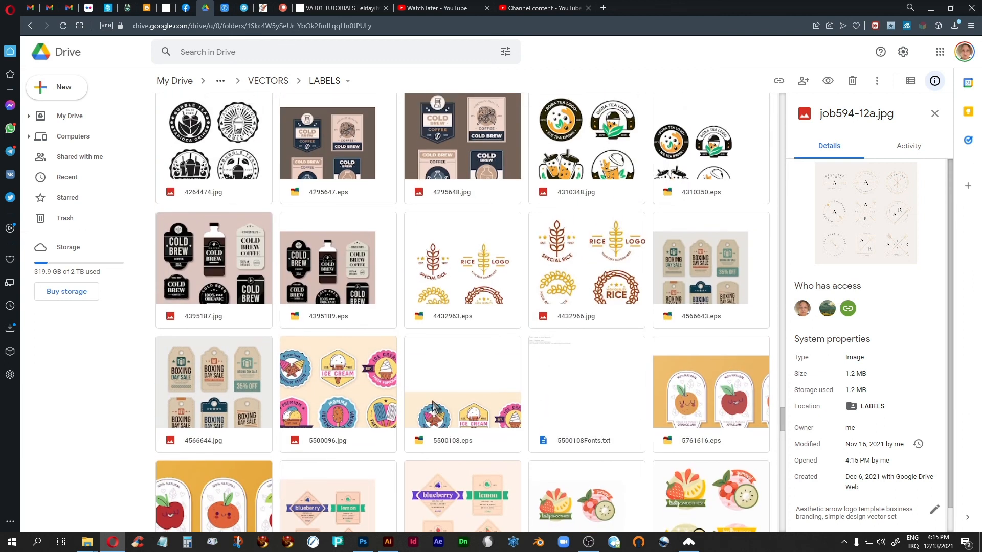
scroll(433, 407, "up", 4)
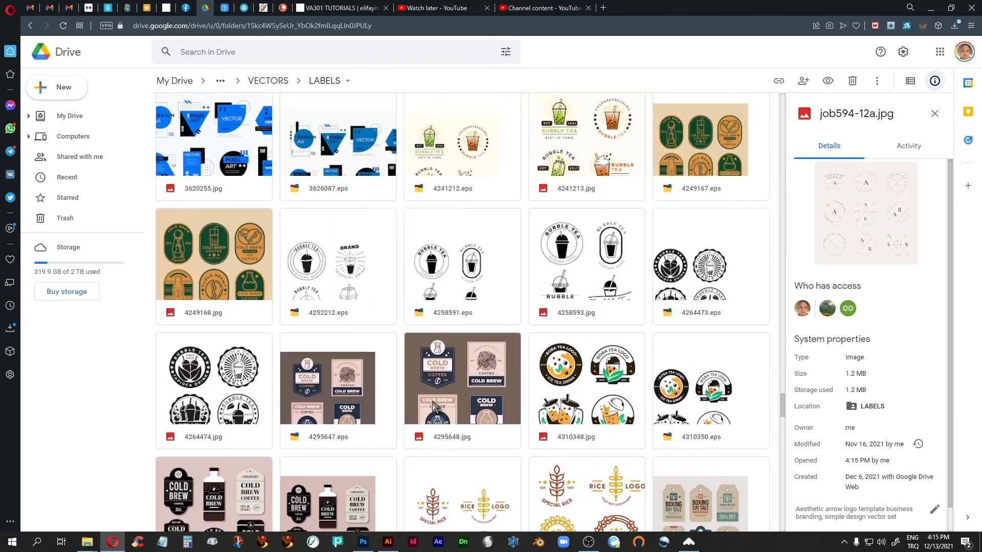
scroll(433, 406, "up", 8)
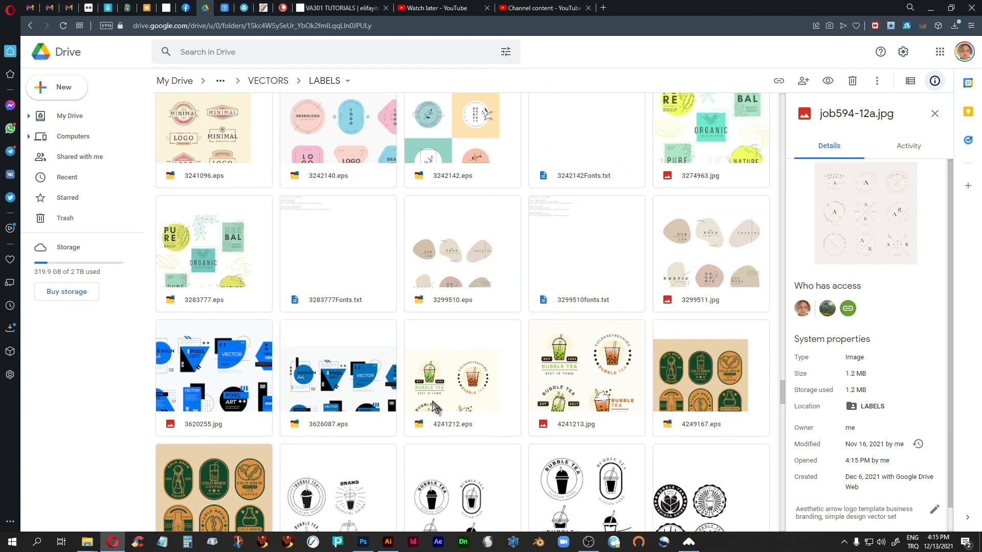
View the botanical logos with curved text in v347-wan-ning-12-naturalset.jpg and close the preview
scroll(433, 406, "down", 3)
scroll(433, 407, "down", 20)
scroll(433, 407, "down", 20)
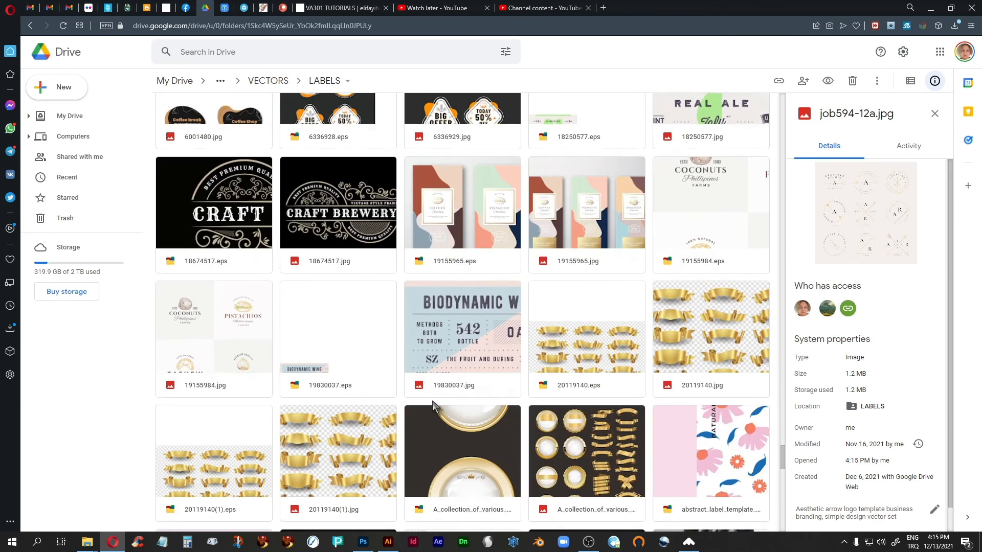
scroll(433, 406, "down", 7)
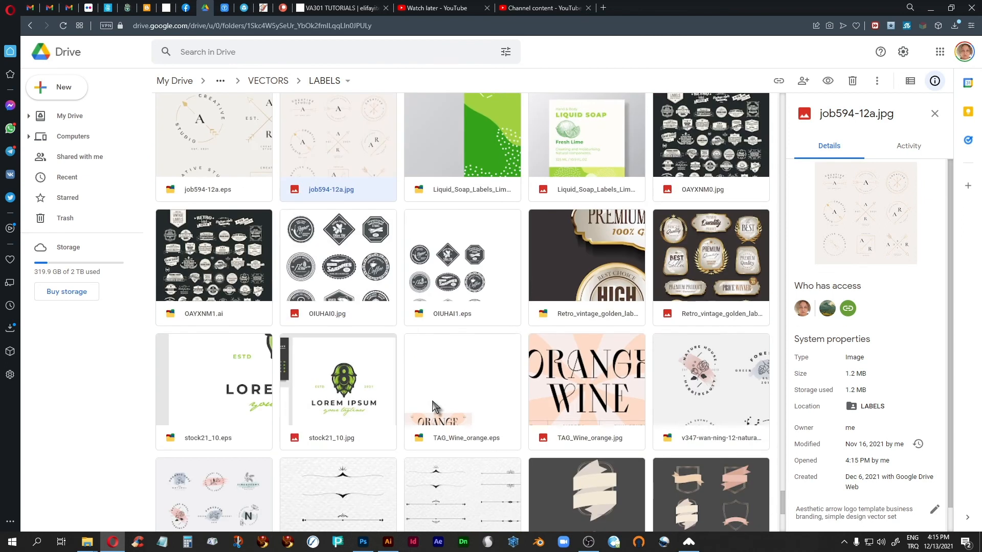
scroll(433, 407, "down", 1)
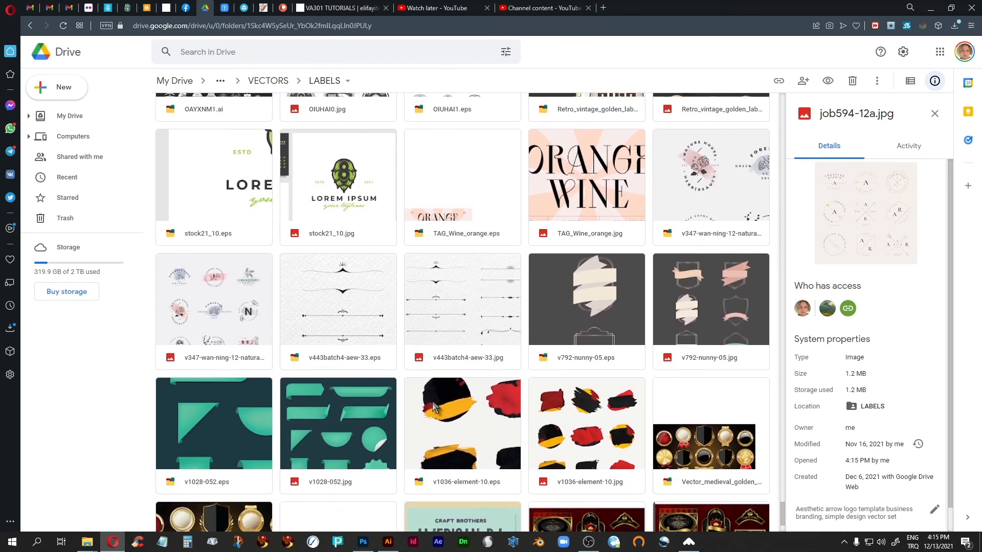
double_click(197, 301)
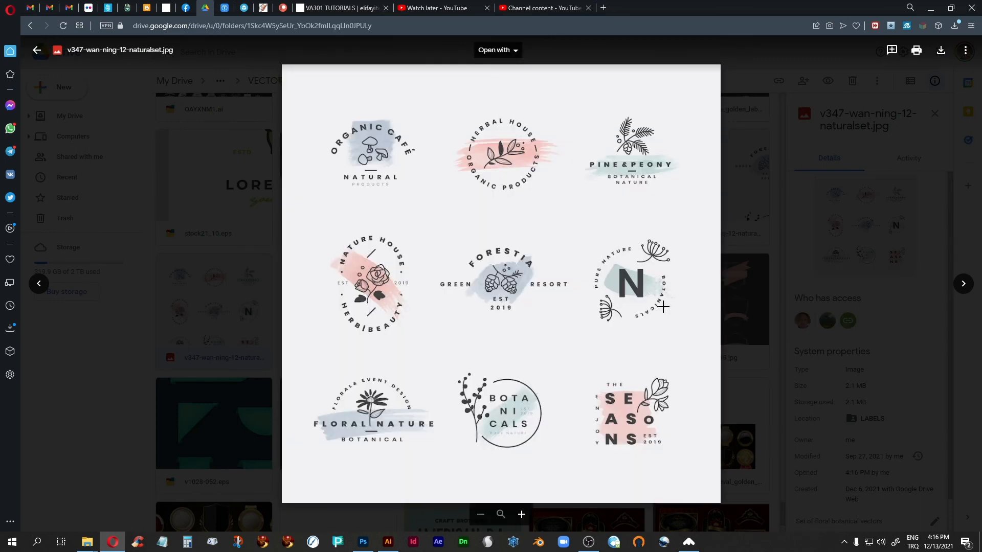
left_click(37, 50)
Switch to Photoshop and examine the curved label text on all three honey jars in tekir-bal-135.psd at 33.3% zoom
left_click(361, 543)
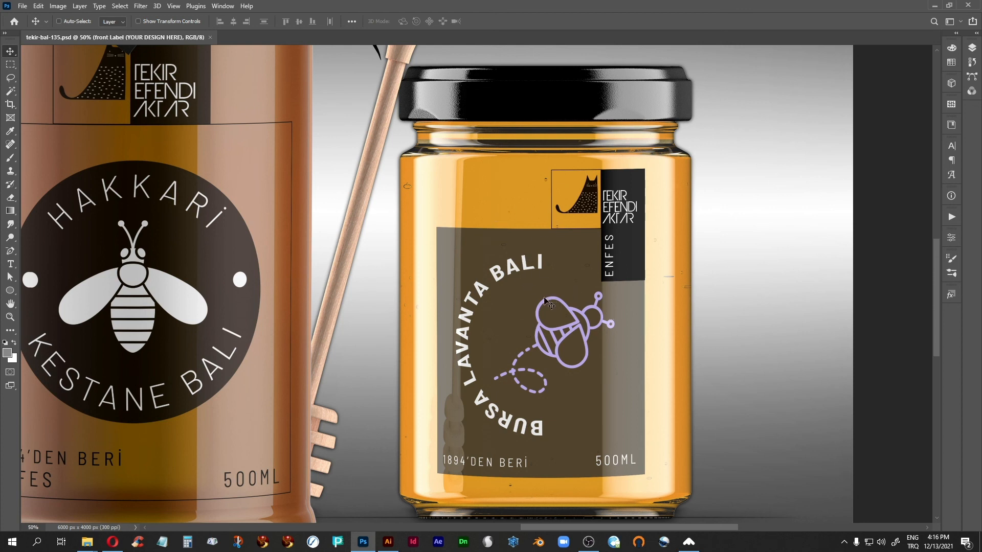
scroll(545, 300, "down", 1)
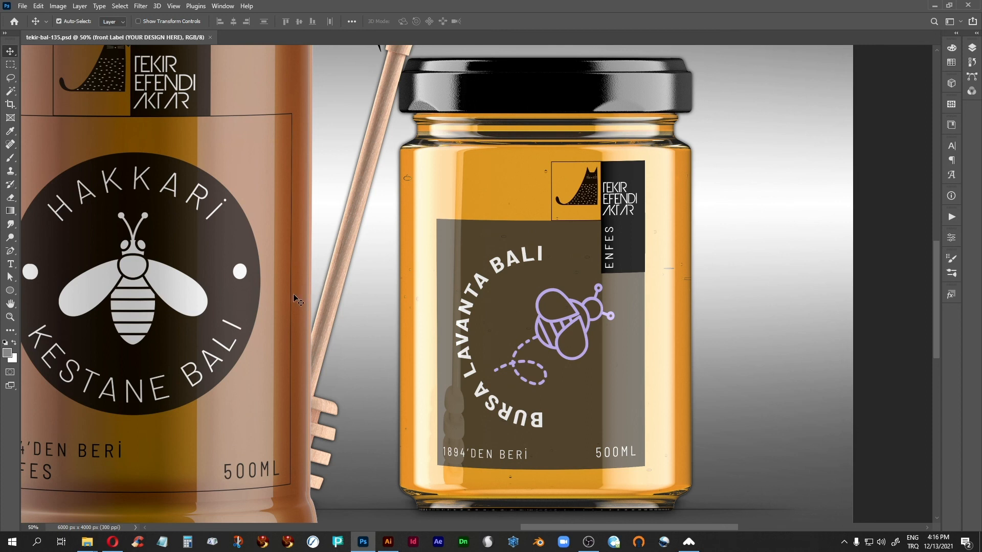
key("ctrl+minus")
left_click_drag(202, 348, 393, 369)
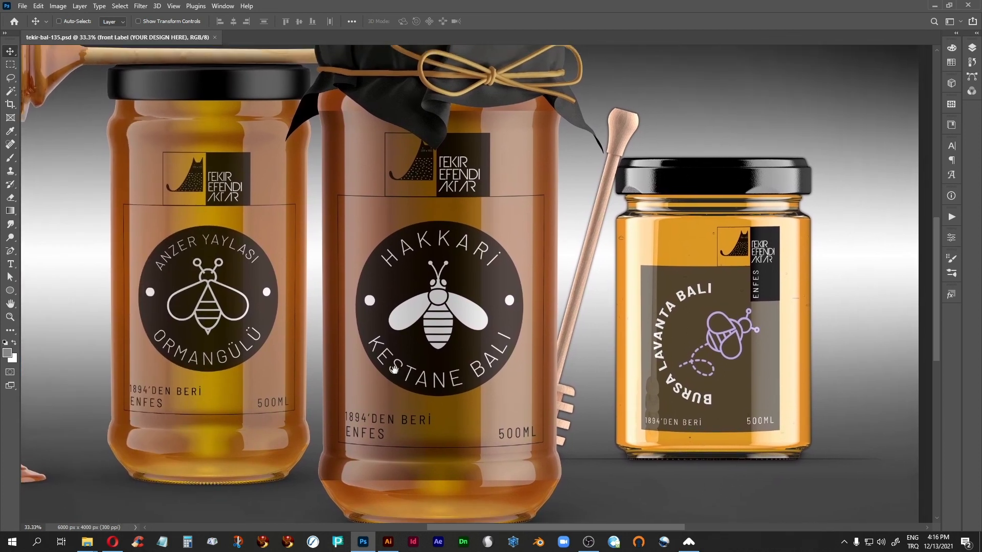